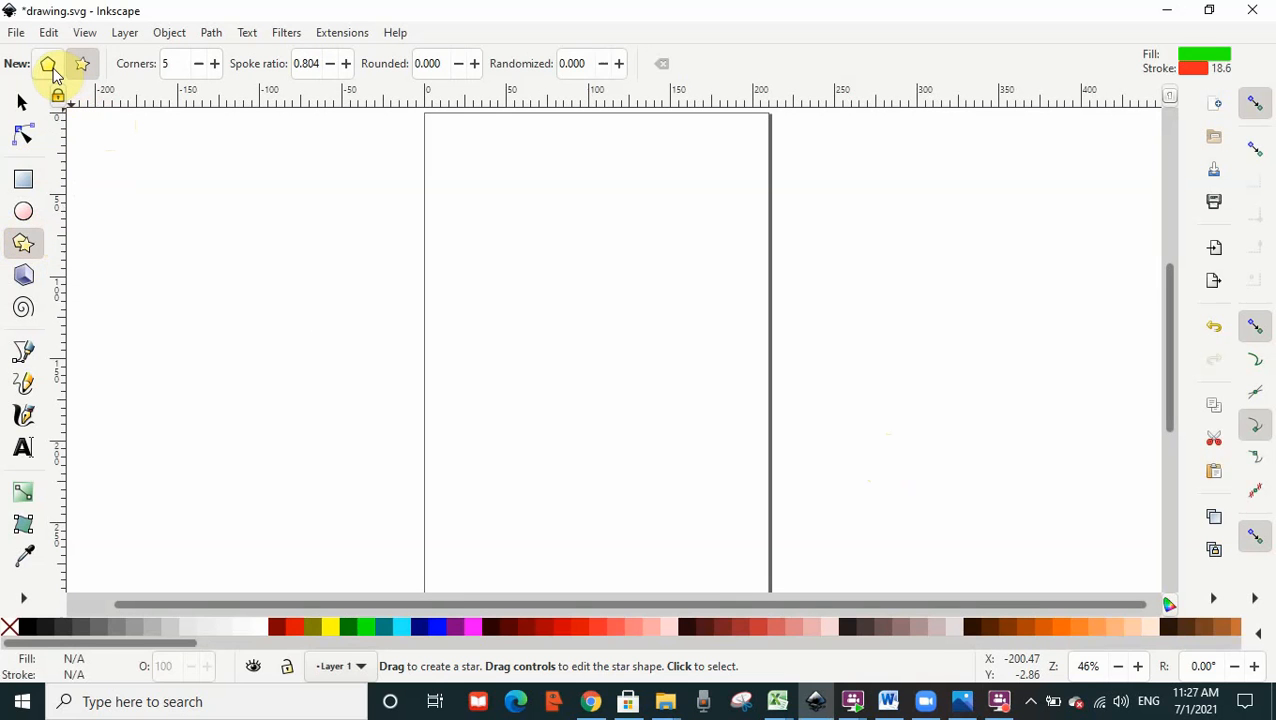
Draw a five-cornered regular polygon about 213 by 212 mm and move it onto the page
{"action": "left_click", "coordinate": [52, 71]}
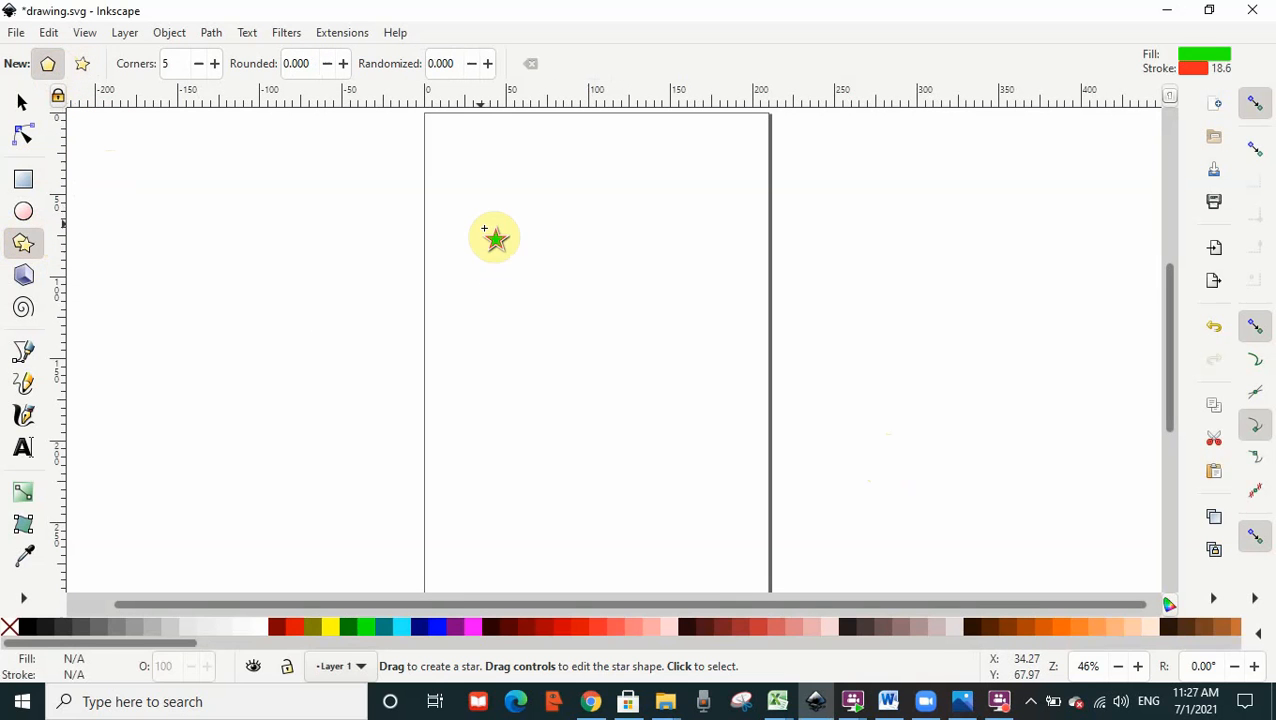
{"action": "left_click_drag", "start_coordinate": [481, 246], "coordinate": [605, 372]}
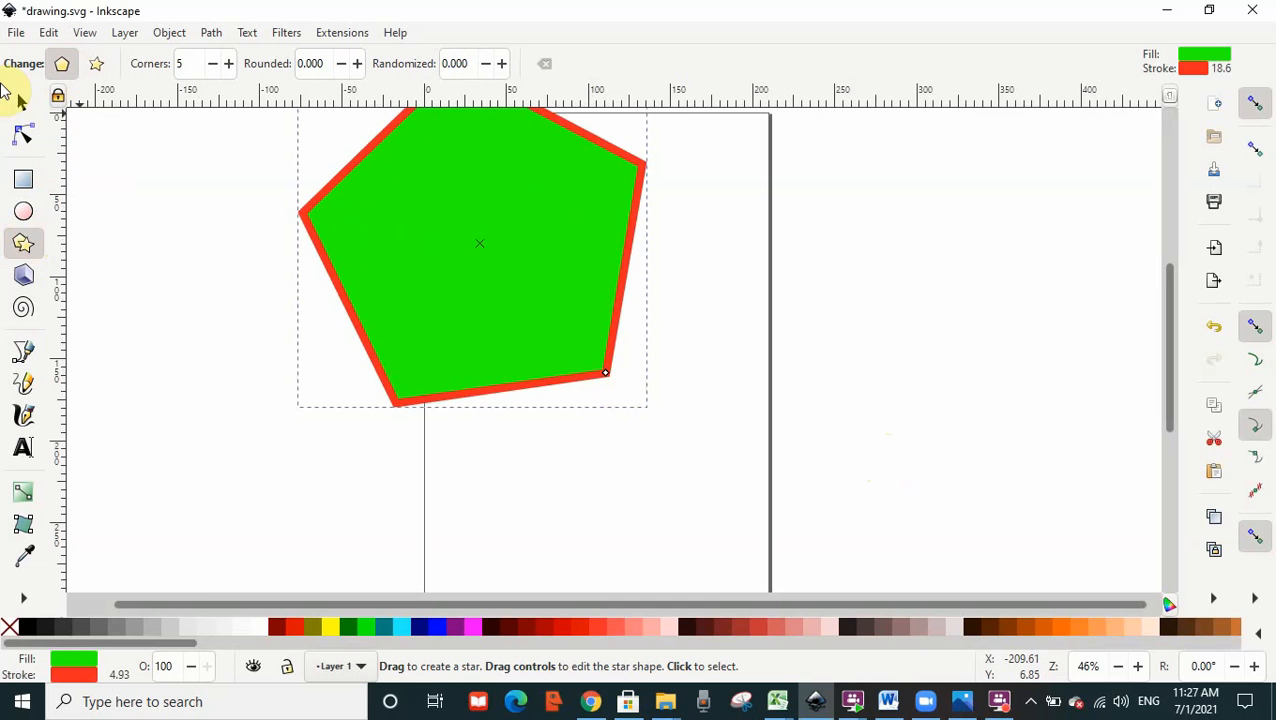
{"action": "key", "text": "s"}
{"action": "left_click_drag", "start_coordinate": [507, 236], "coordinate": [628, 362]}
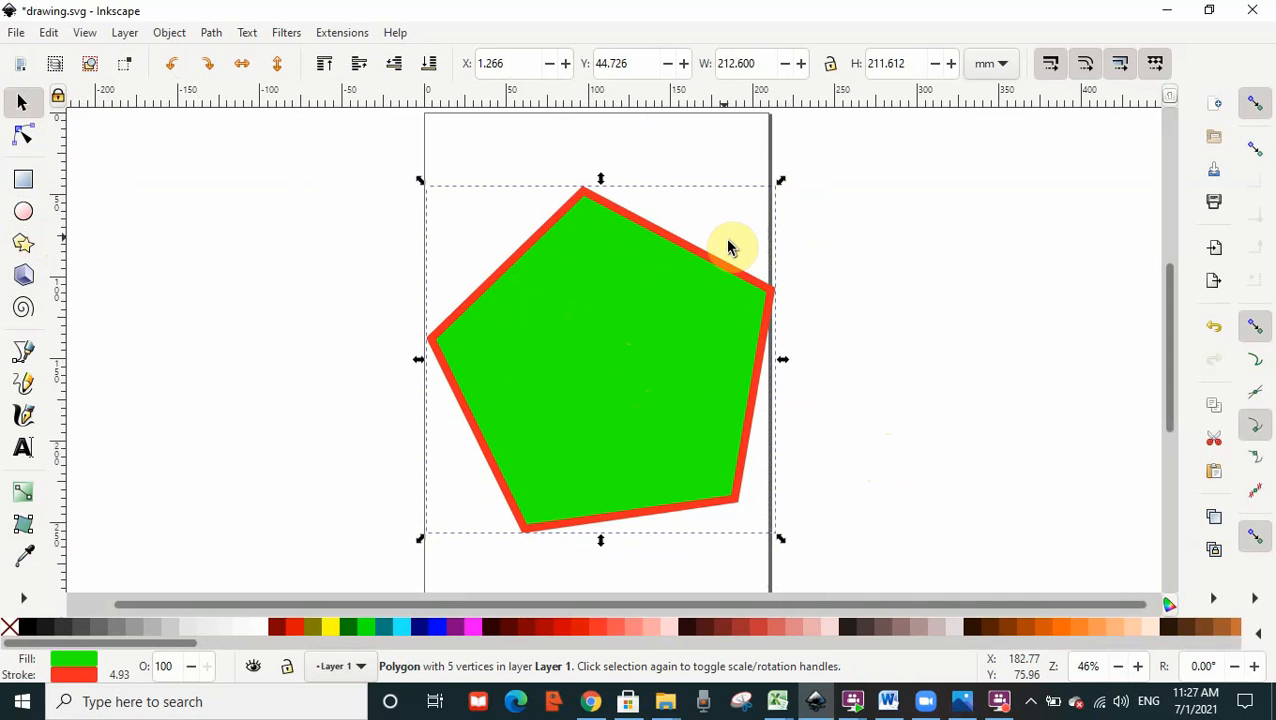
Rotate the pentagon slightly clockwise until its base is horizontal and one corner points straight up
{"action": "double_click", "coordinate": [630, 287]}
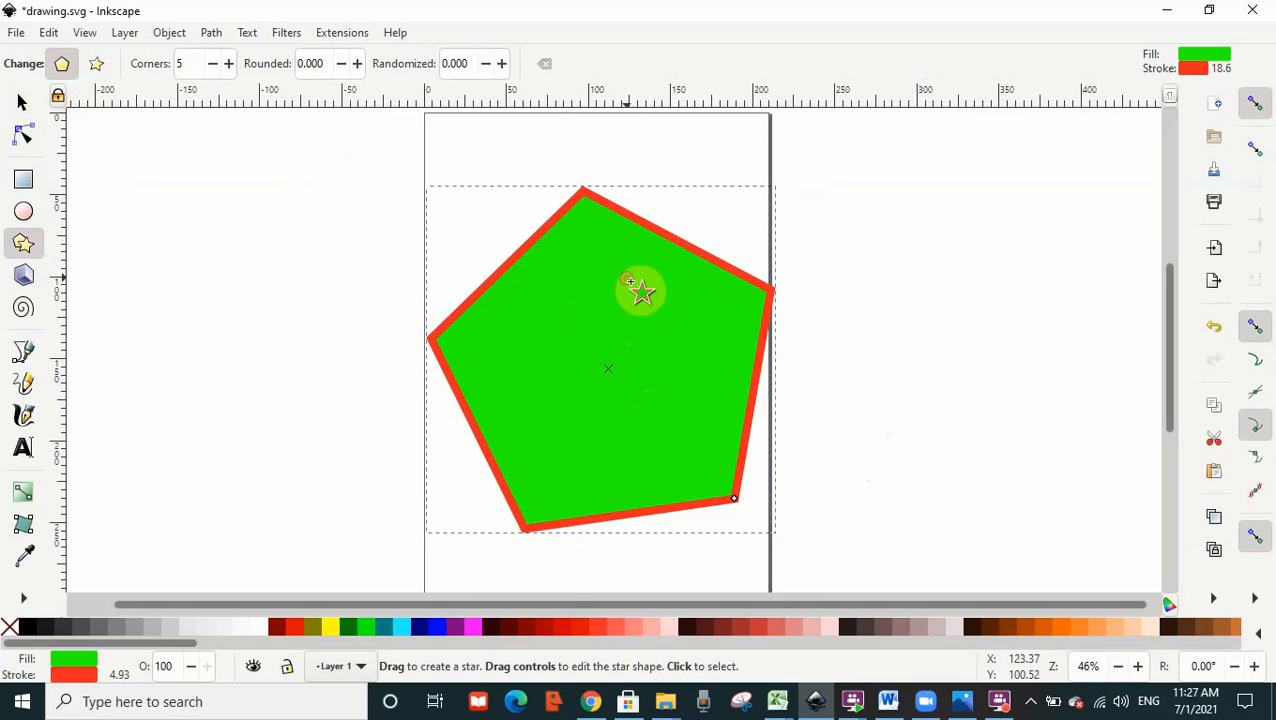
{"action": "left_click", "coordinate": [555, 165]}
{"action": "left_click", "coordinate": [590, 272]}
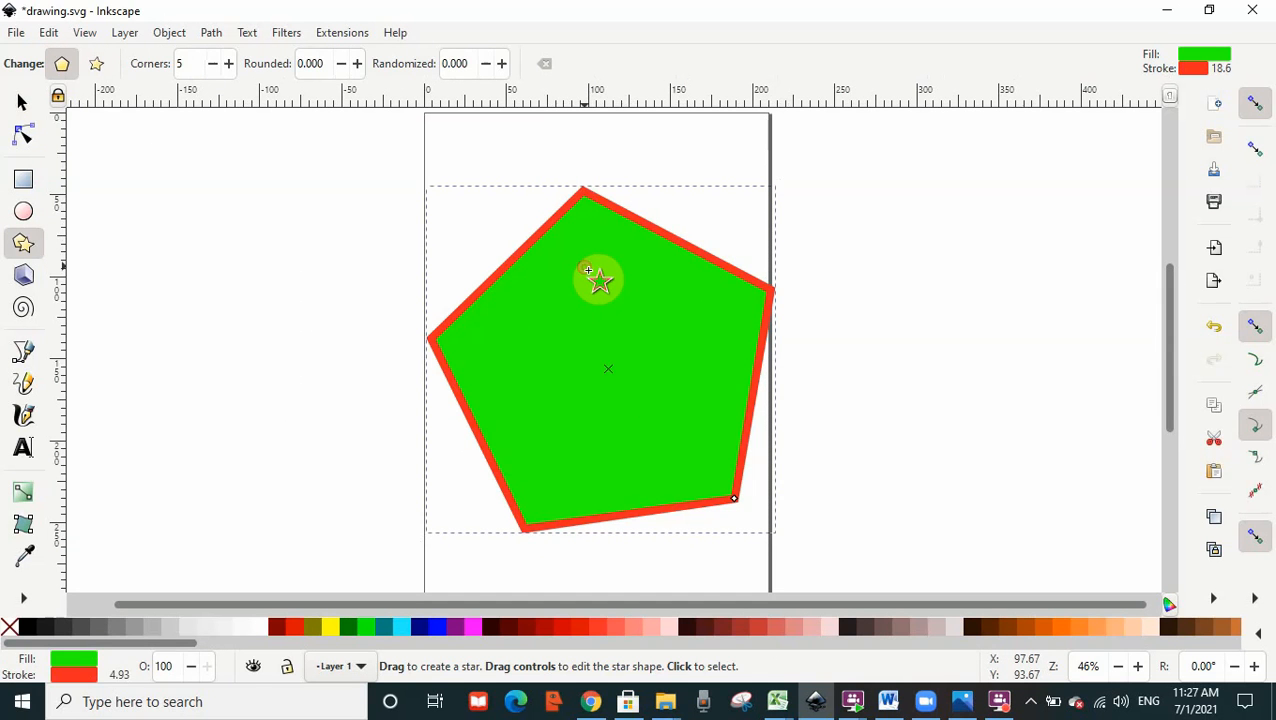
{"action": "left_click", "coordinate": [23, 100]}
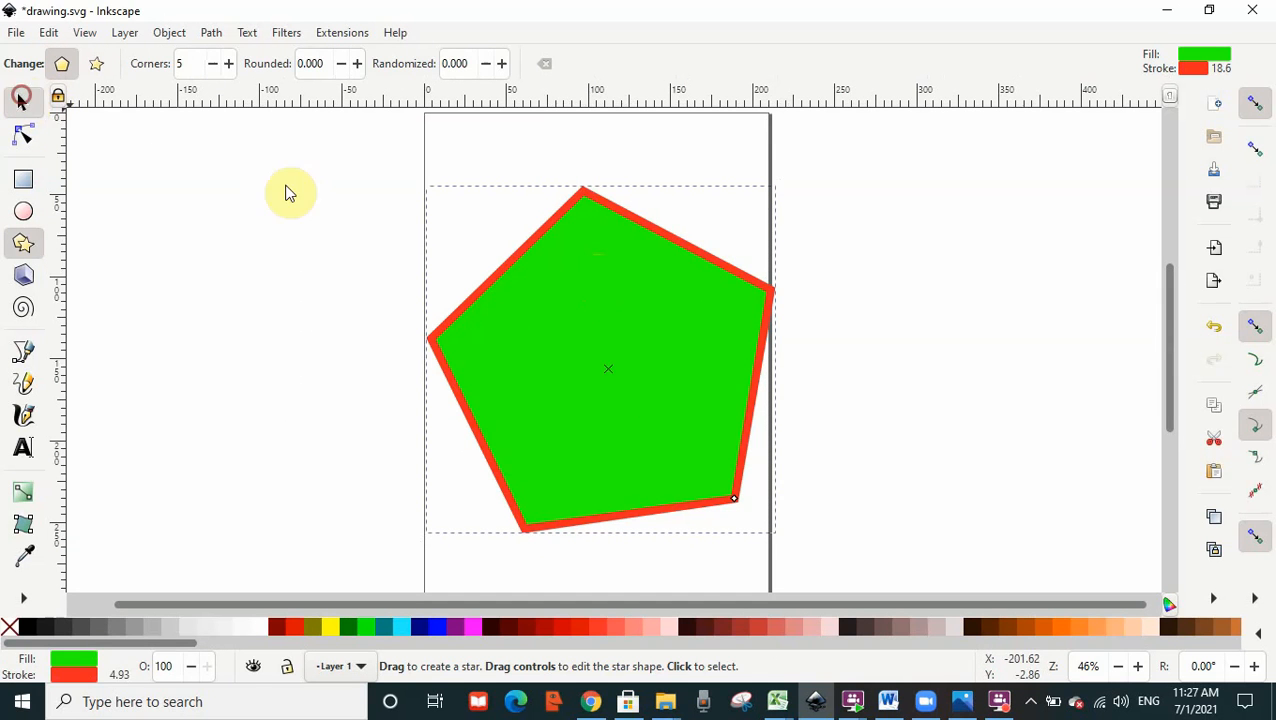
{"action": "left_click", "coordinate": [503, 341]}
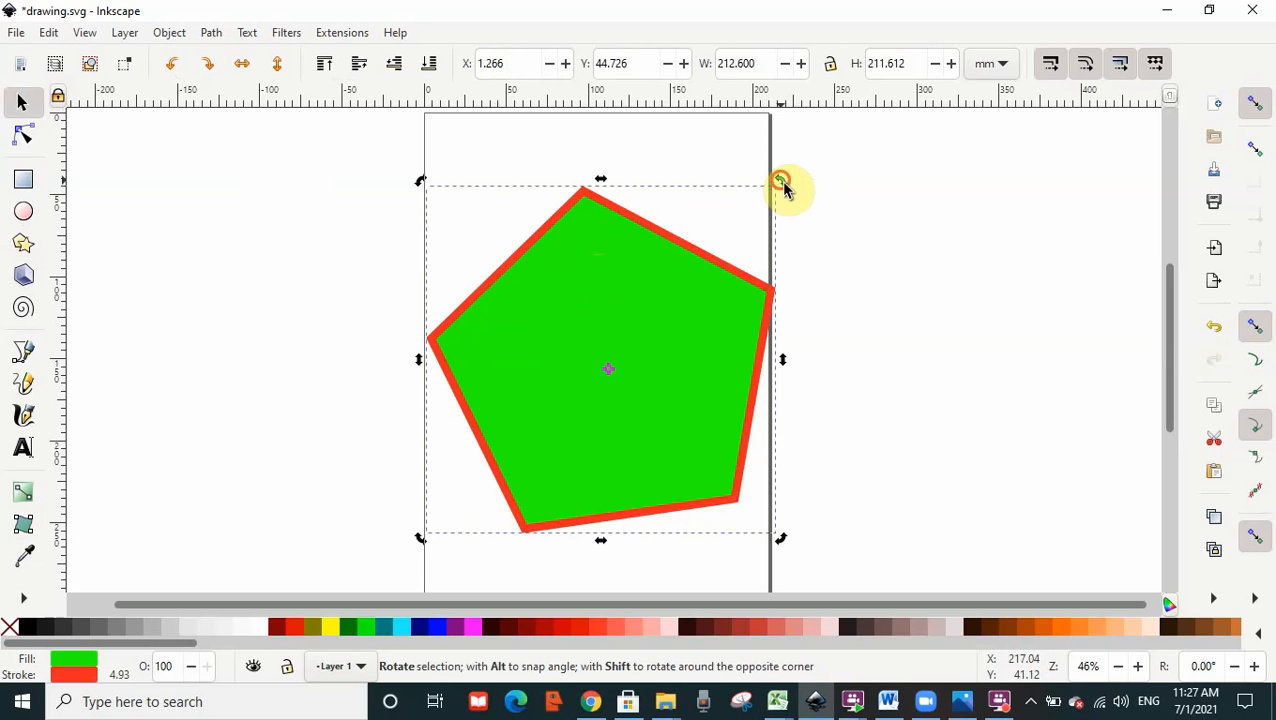
{"action": "left_click_drag", "start_coordinate": [790, 193], "coordinate": [810, 213]}
{"action": "left_click", "coordinate": [866, 279]}
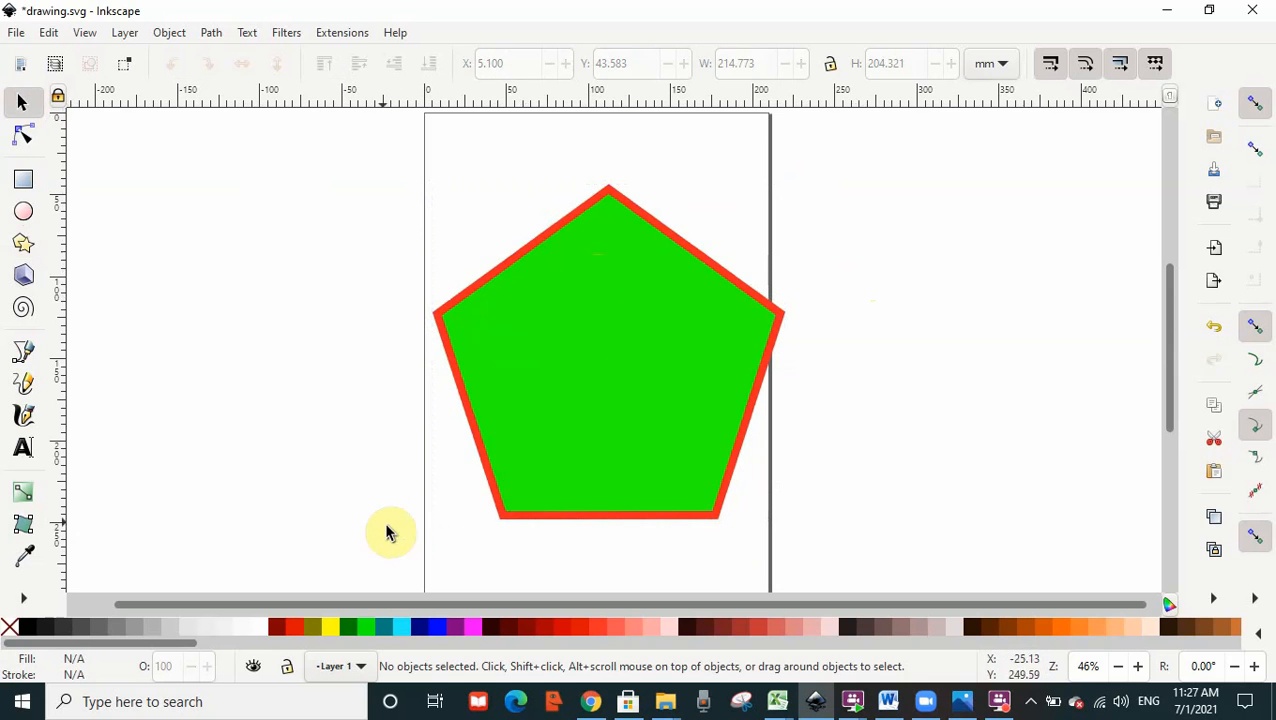
Set the polygon's number of corners to 11
{"action": "left_click", "coordinate": [619, 343]}
{"action": "key", "text": "asterisk"}
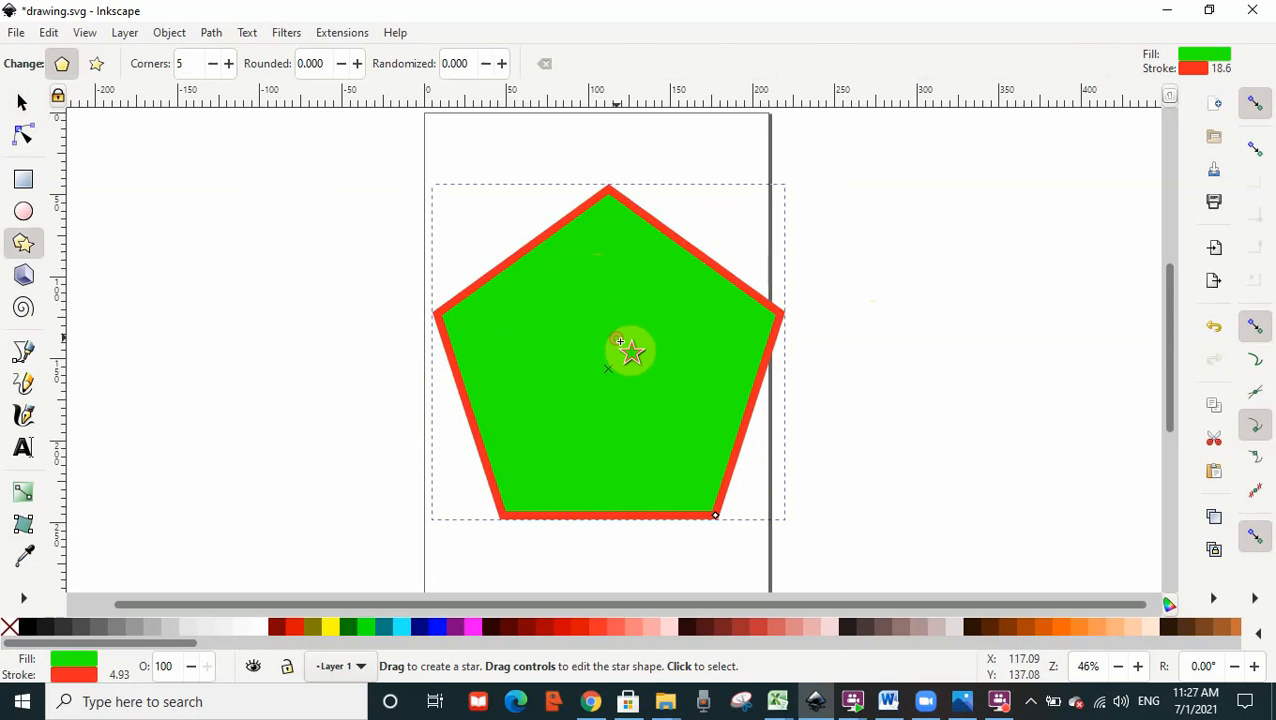
{"action": "left_click", "coordinate": [229, 64]}
{"action": "left_click", "coordinate": [229, 64]}
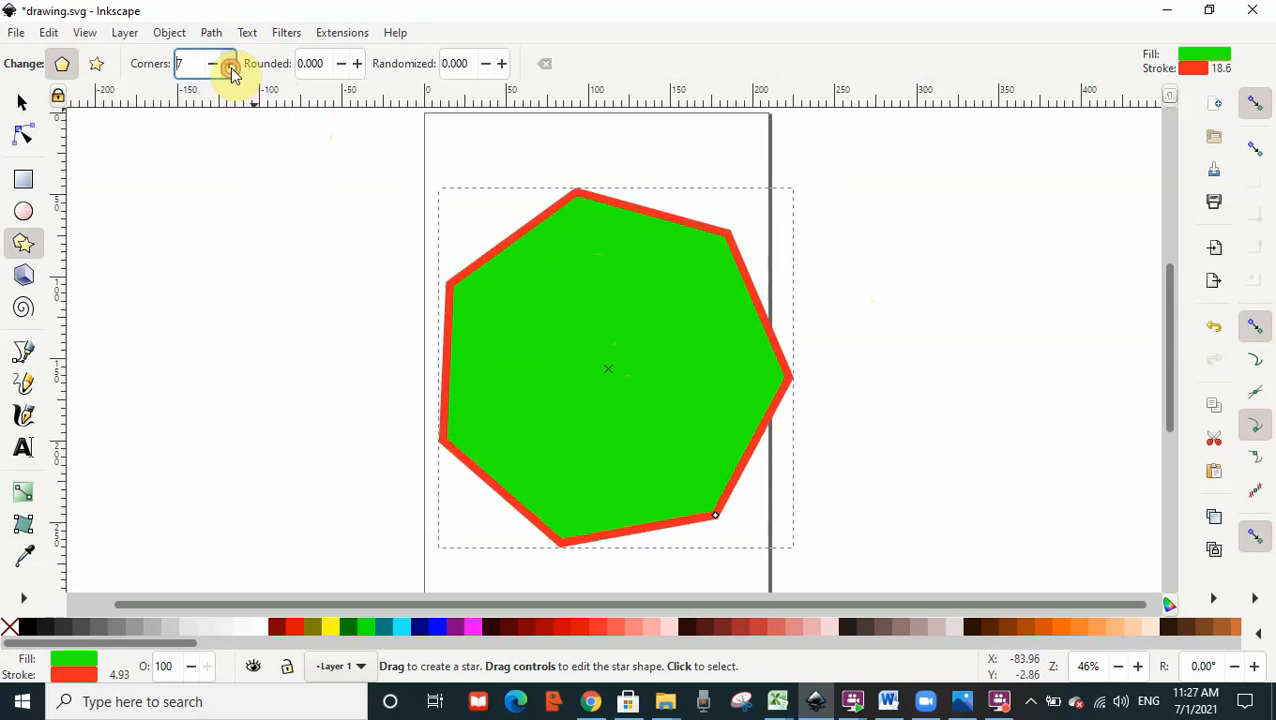
{"action": "left_click", "coordinate": [229, 64]}
{"action": "left_click", "coordinate": [229, 64]}
{"action": "left_click", "coordinate": [229, 64]}
{"action": "left_click", "coordinate": [229, 64]}
{"action": "left_click", "coordinate": [229, 64]}
{"action": "left_click", "coordinate": [229, 64]}
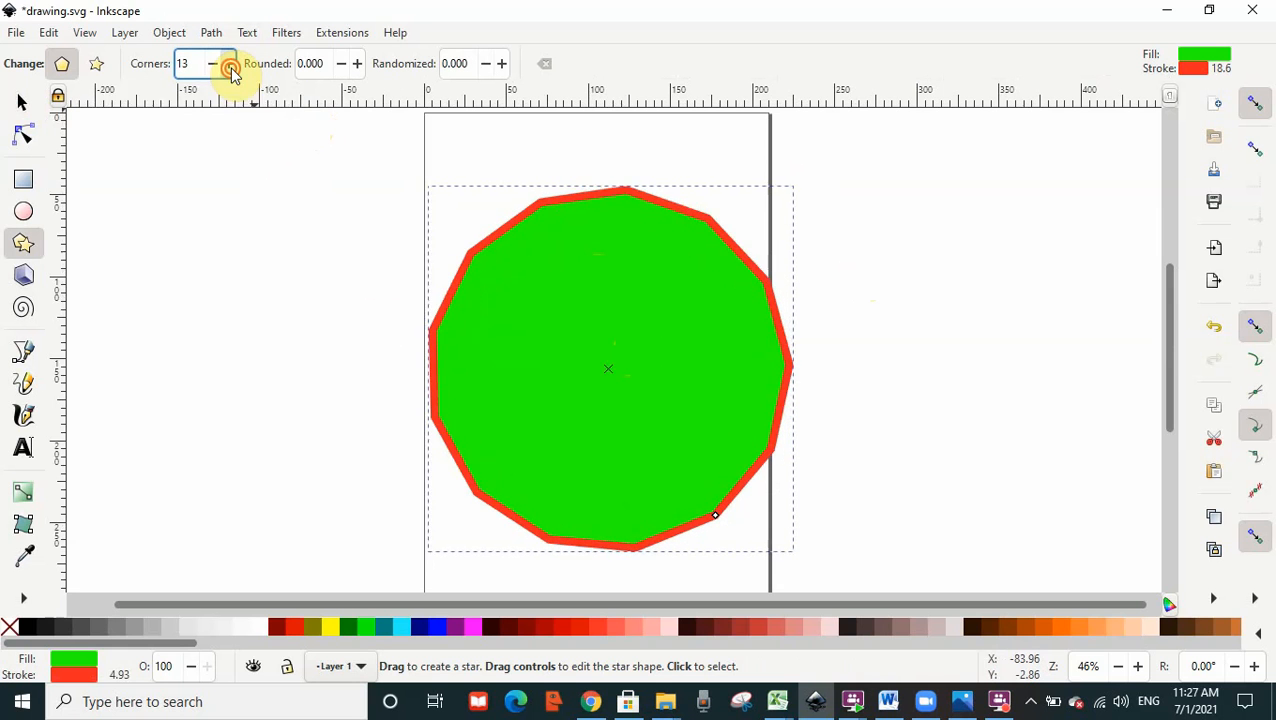
{"action": "left_click", "coordinate": [229, 64]}
{"action": "left_click", "coordinate": [229, 64]}
{"action": "left_click", "coordinate": [213, 64]}
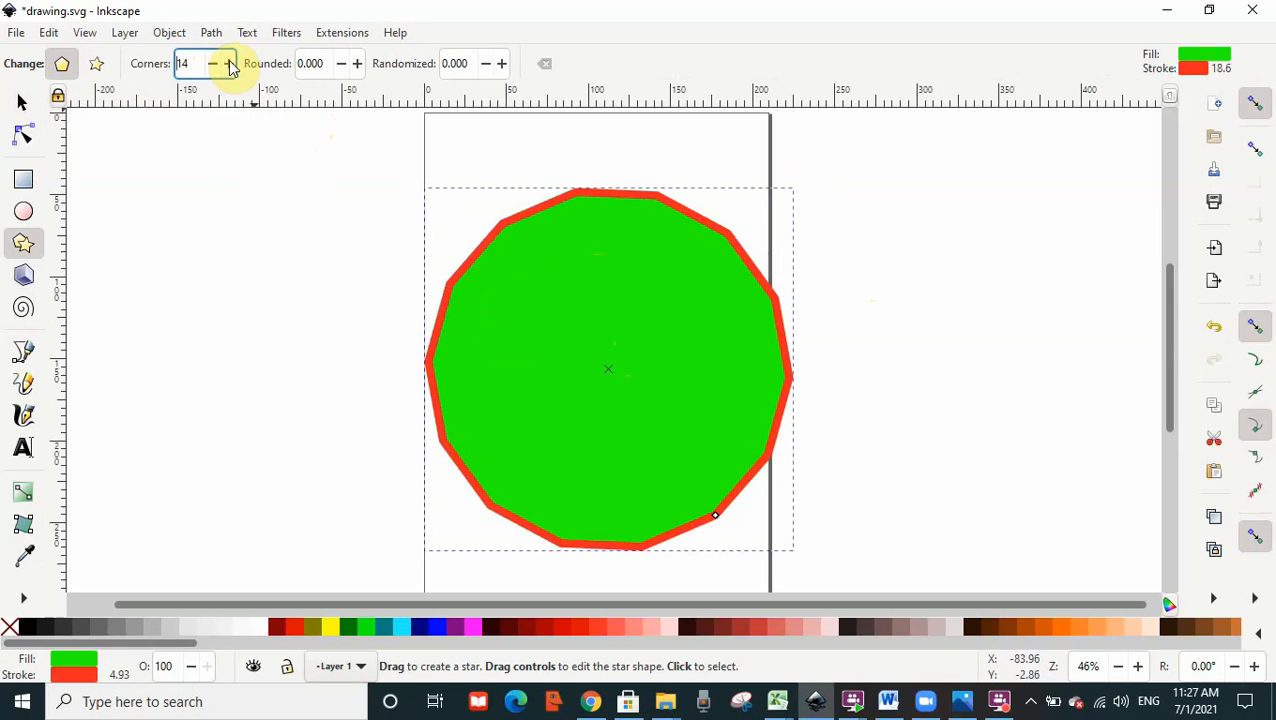
{"action": "left_click", "coordinate": [229, 64]}
{"action": "left_click", "coordinate": [229, 64]}
{"action": "left_click", "coordinate": [229, 64]}
{"action": "left_click", "coordinate": [213, 64]}
{"action": "left_click", "coordinate": [213, 64]}
{"action": "left_click", "coordinate": [213, 64]}
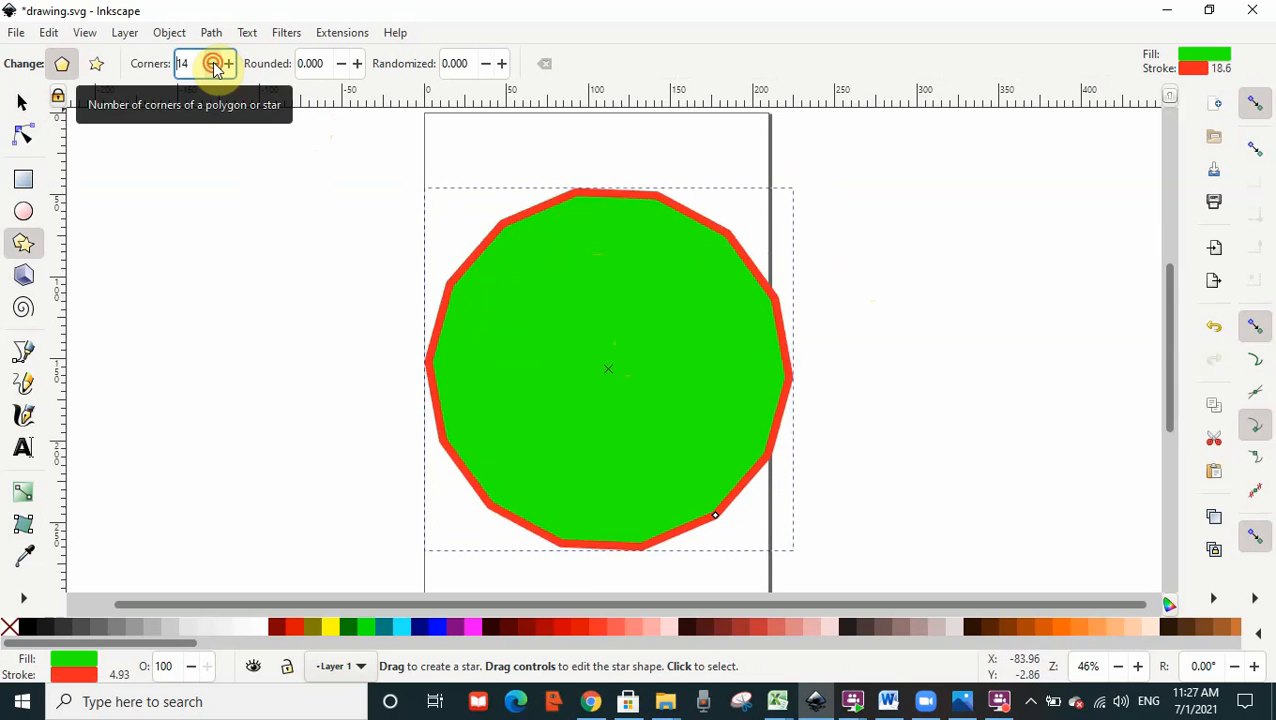
{"action": "left_click", "coordinate": [213, 64]}
{"action": "left_click", "coordinate": [213, 64]}
{"action": "left_click", "coordinate": [213, 64]}
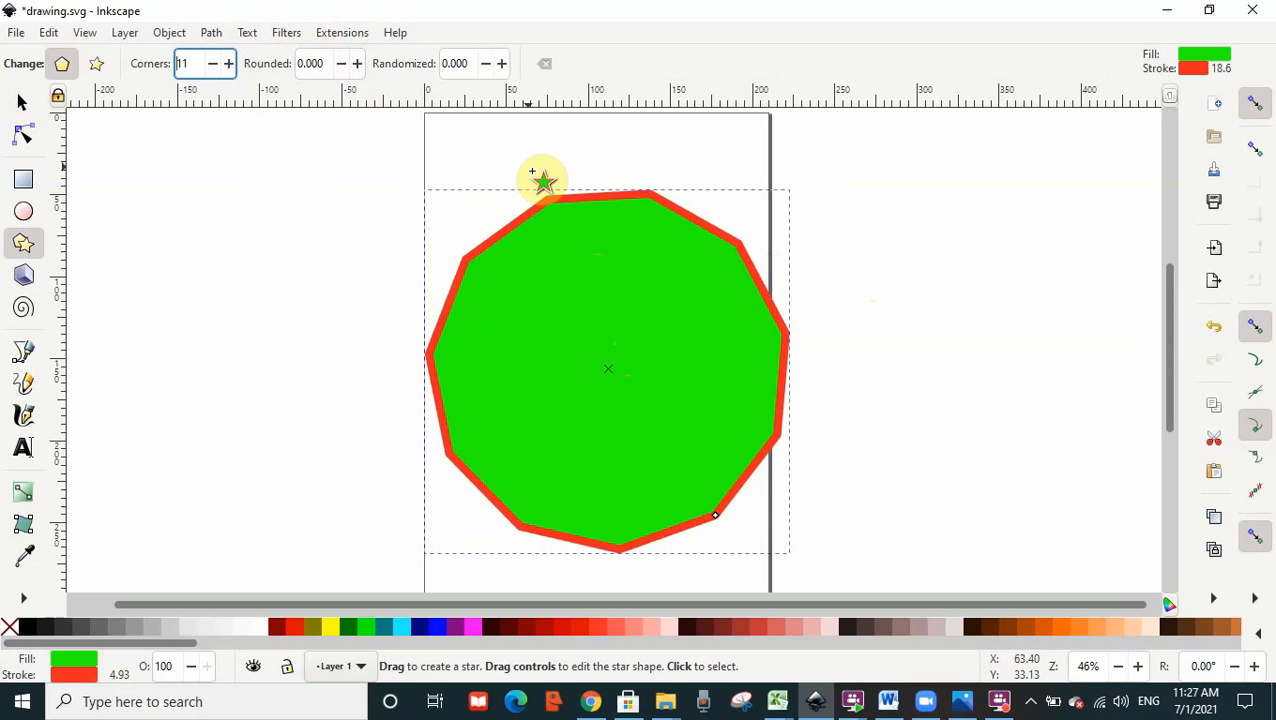
Set the polygon's Rounded value to -10 and bring it back to -4.270
{"action": "left_click", "coordinate": [341, 64]}
{"action": "left_click", "coordinate": [341, 64]}
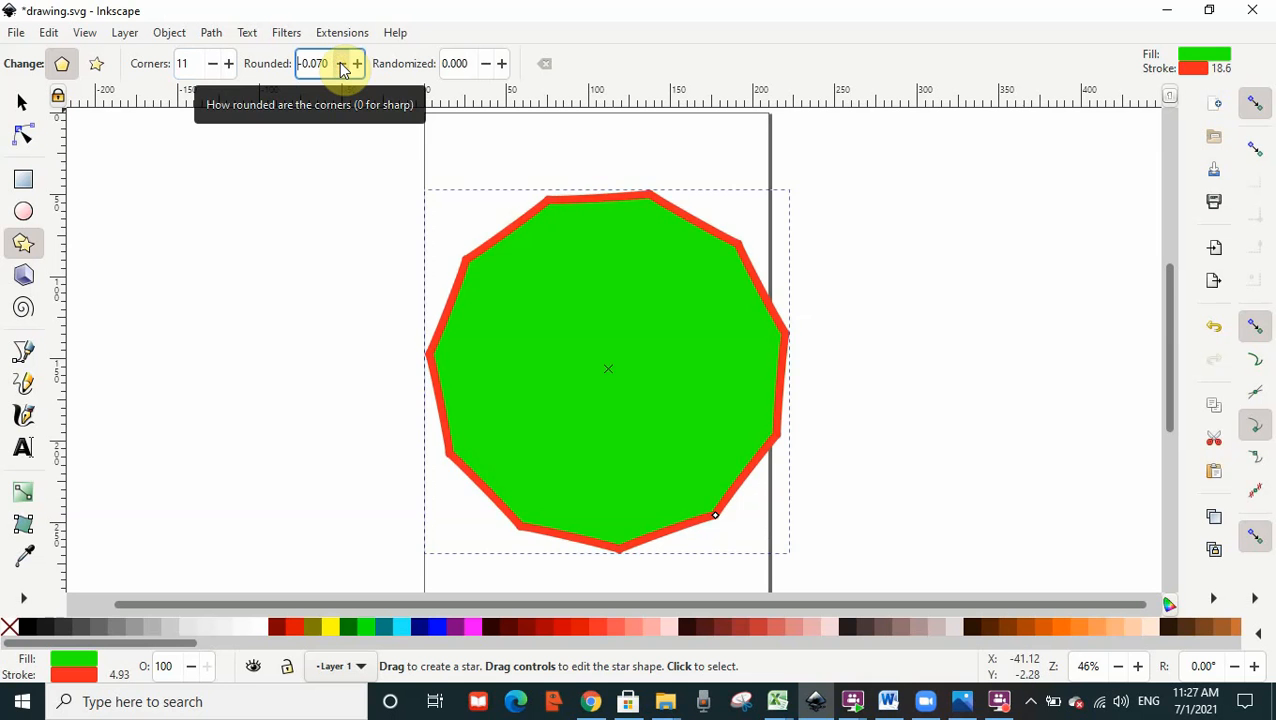
{"action": "left_click_drag", "start_coordinate": [341, 64], "coordinate": [341, 64]}
{"action": "left_click", "coordinate": [341, 64]}
{"action": "left_click", "coordinate": [341, 64]}
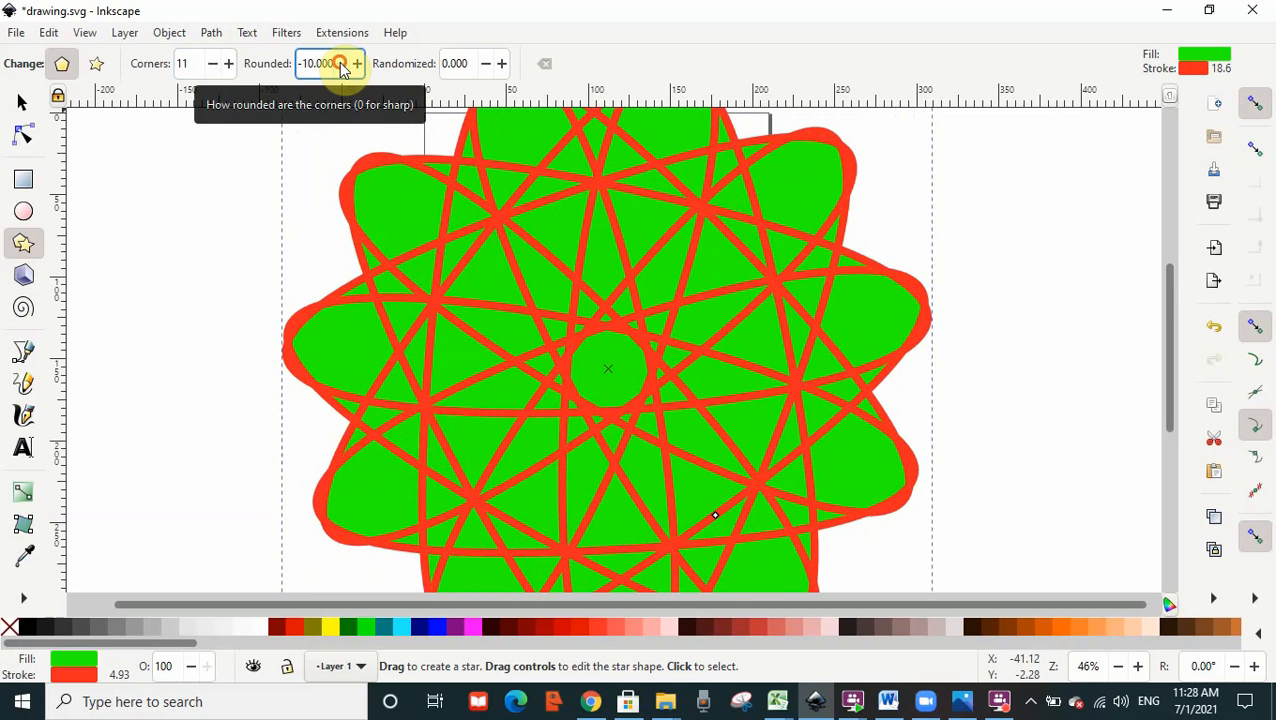
{"action": "left_click_drag", "start_coordinate": [358, 66], "coordinate": [345, 70]}
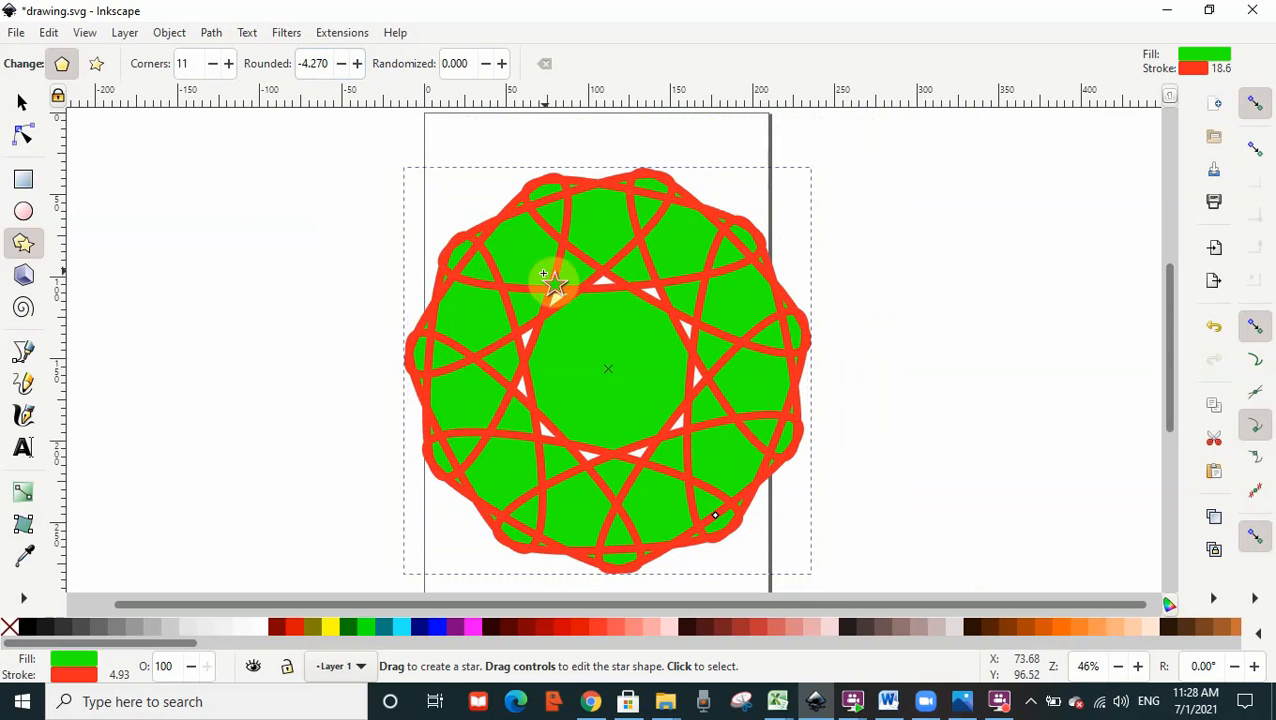
Scale the rounded polygon down to about 165 by 141 mm and set its Rounded value to -10
{"action": "key", "text": "s"}
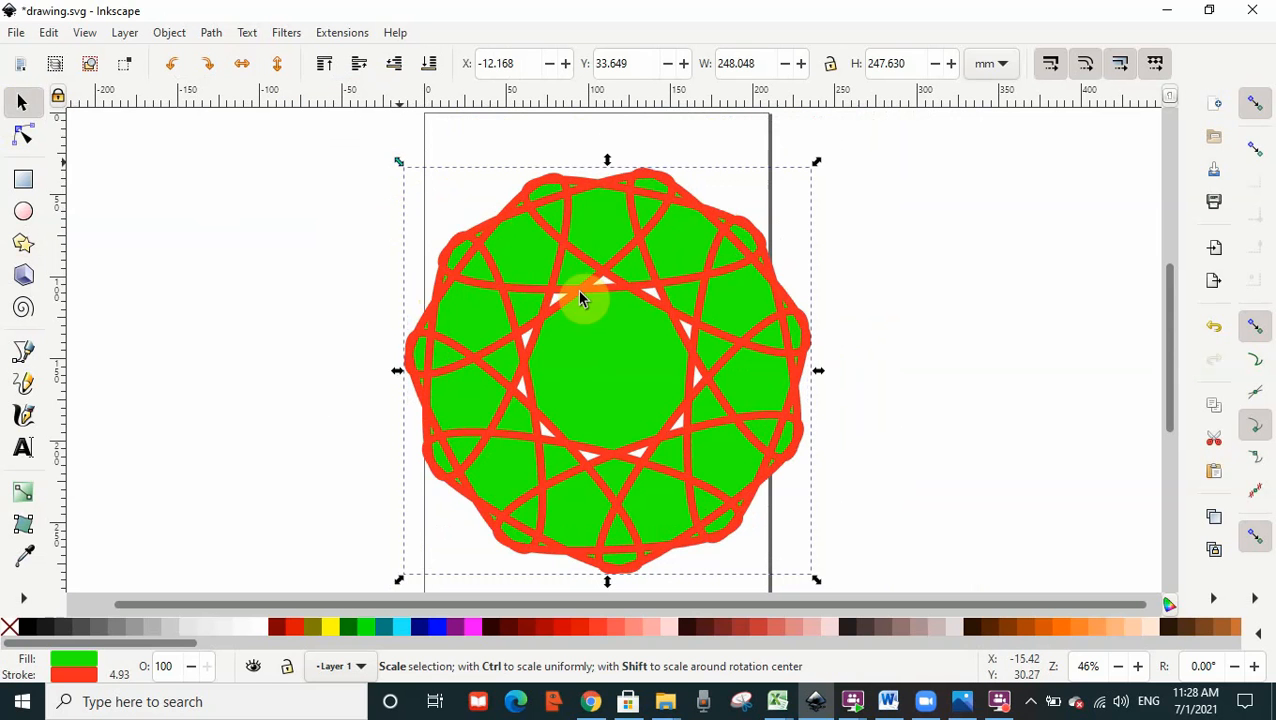
{"action": "left_click_drag", "start_coordinate": [399, 161], "coordinate": [535, 344]}
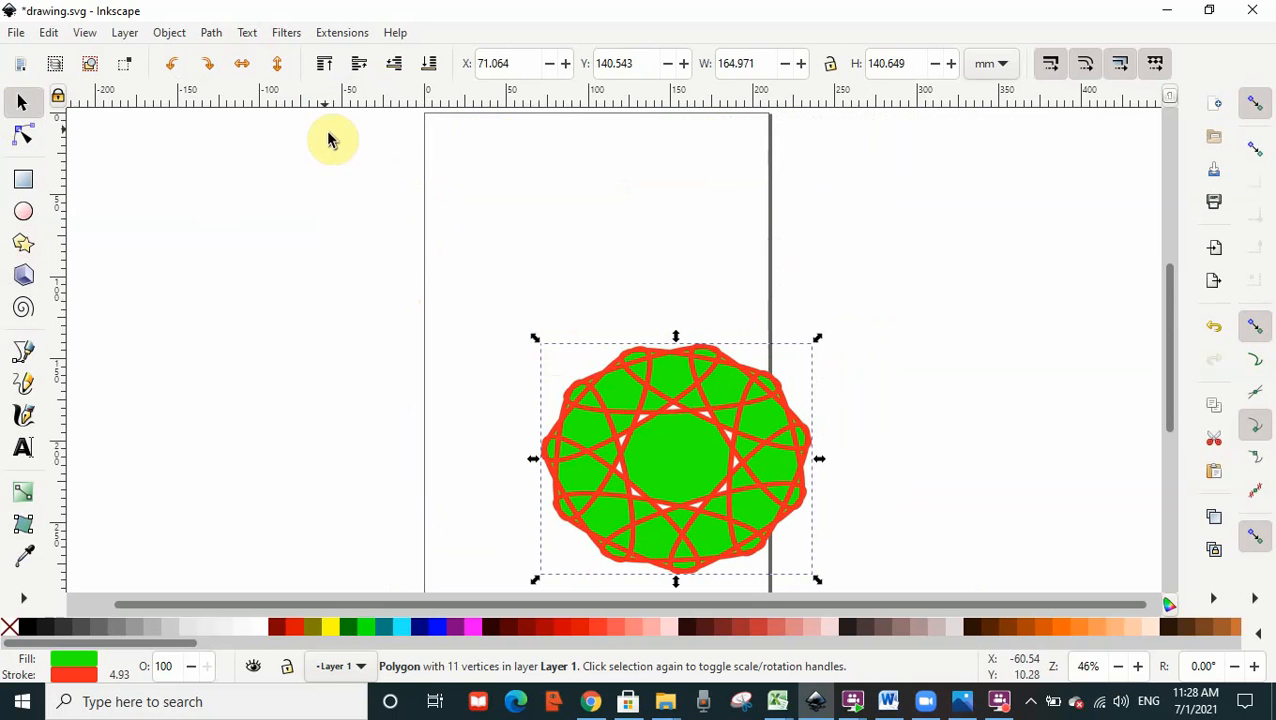
{"action": "double_click", "coordinate": [769, 450]}
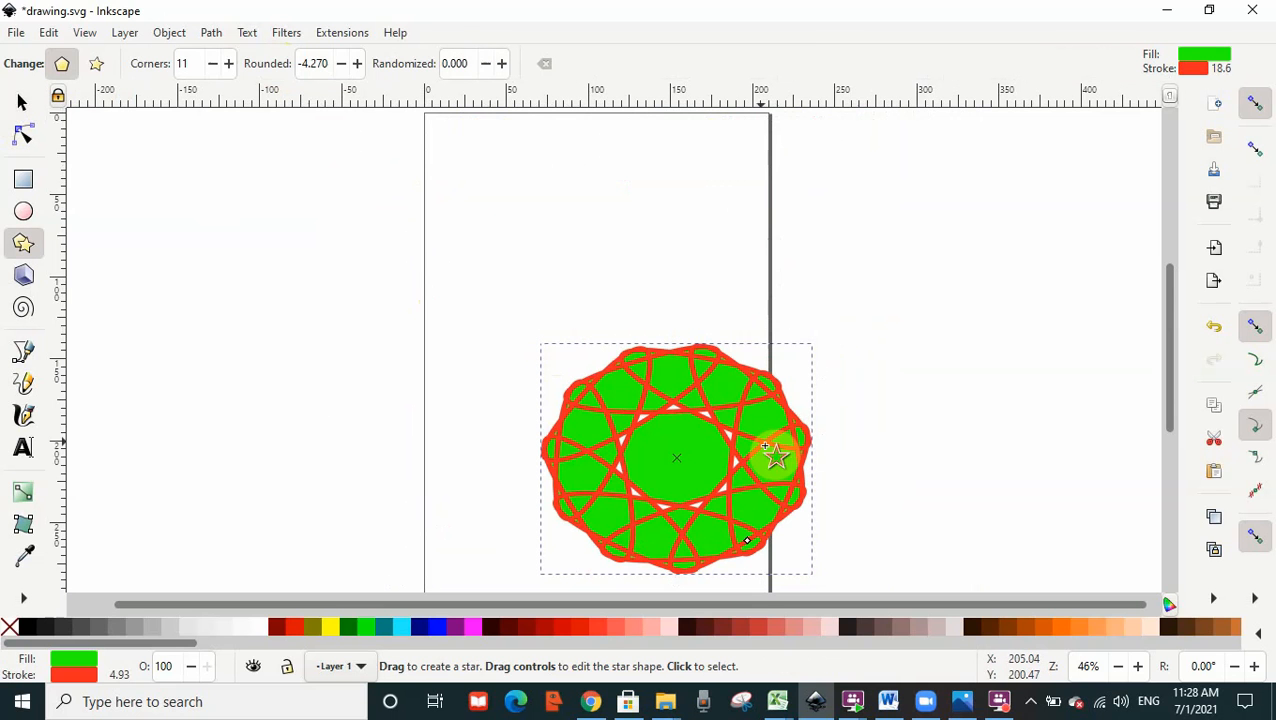
{"action": "left_click", "coordinate": [341, 66]}
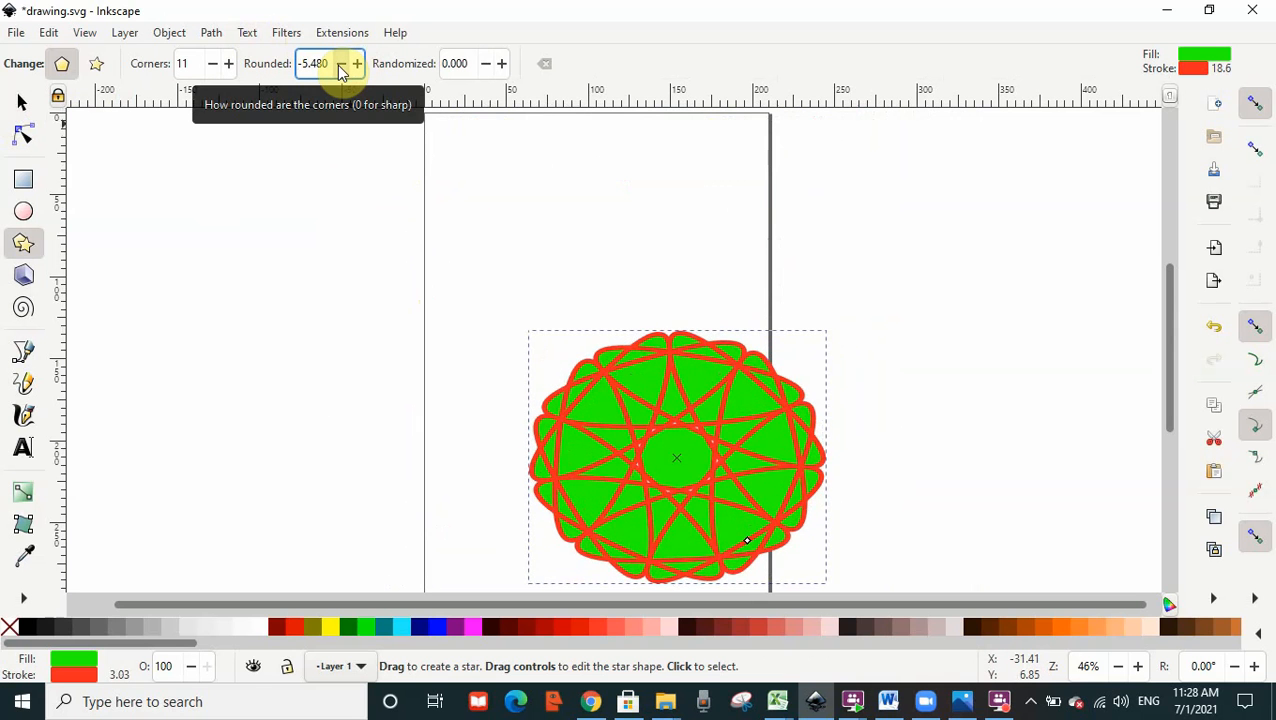
{"action": "left_click", "coordinate": [341, 66]}
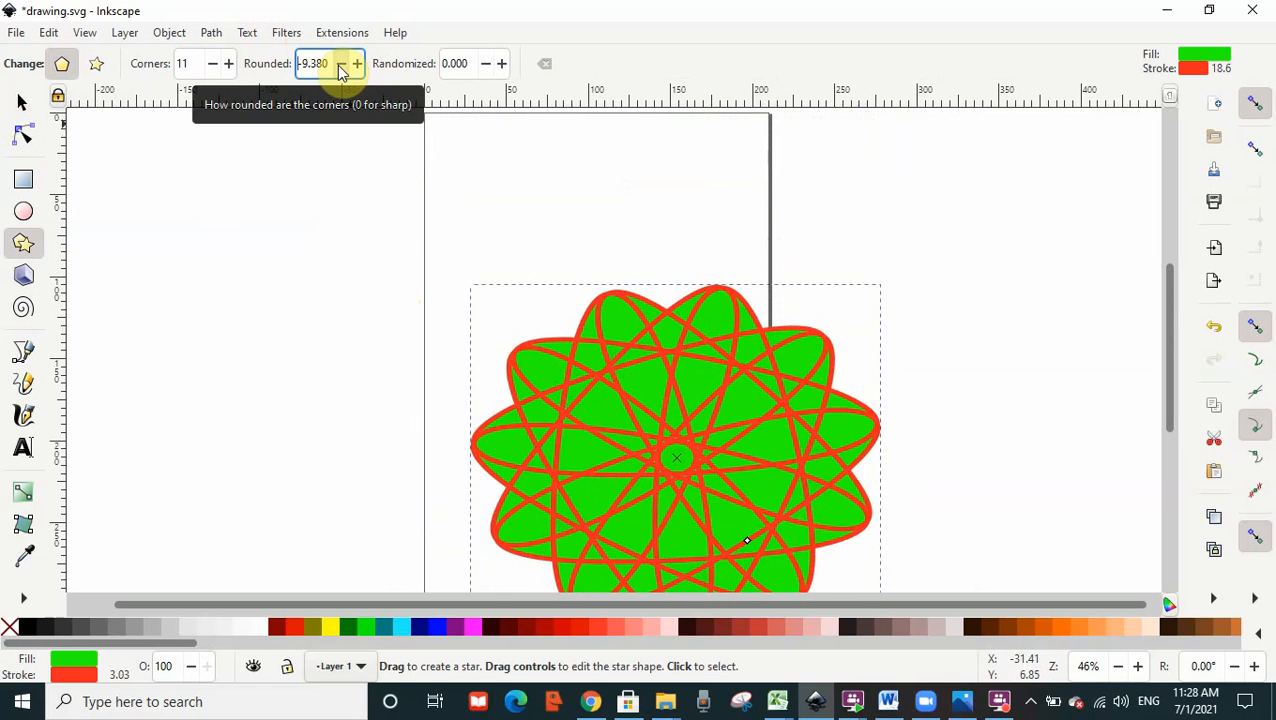
{"action": "left_click", "coordinate": [341, 66]}
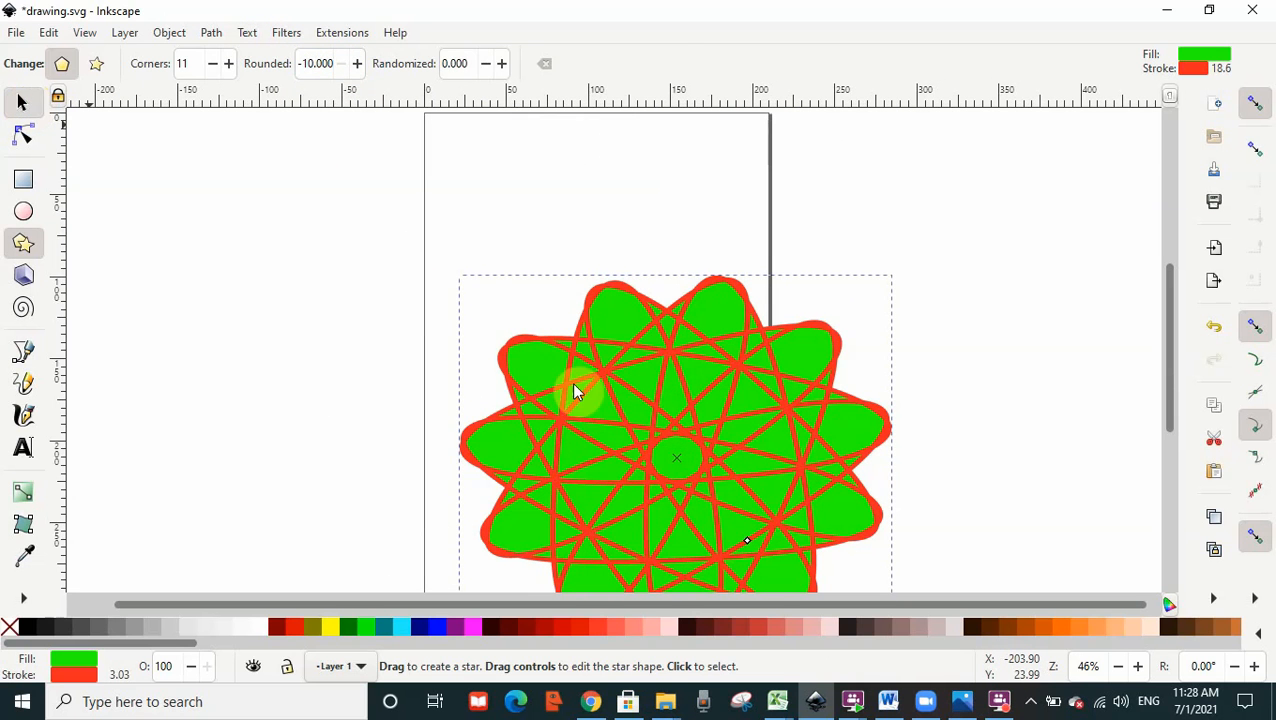
Shrink the flower-shaped polygon to about 160 by 140 mm and move it to the upper part of the page
{"action": "key", "text": "s"}
{"action": "left_click_drag", "start_coordinate": [458, 279], "coordinate": [627, 413]}
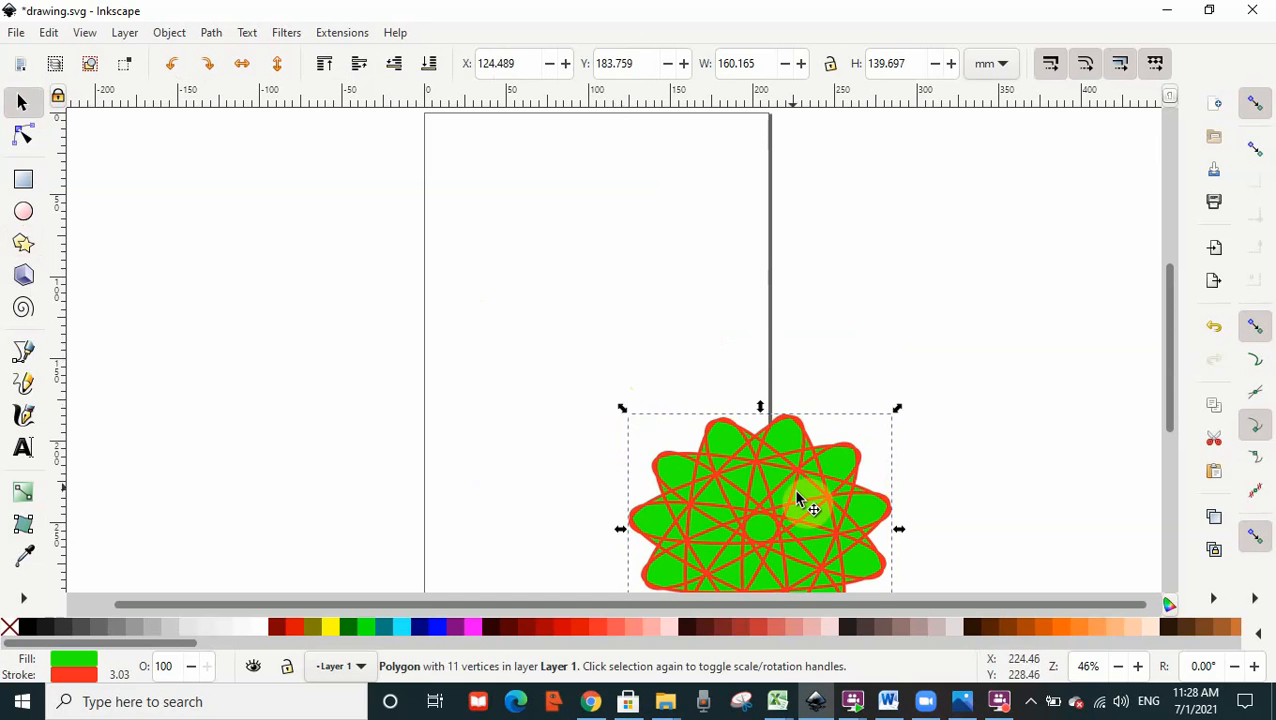
{"action": "left_click_drag", "start_coordinate": [797, 497], "coordinate": [670, 268]}
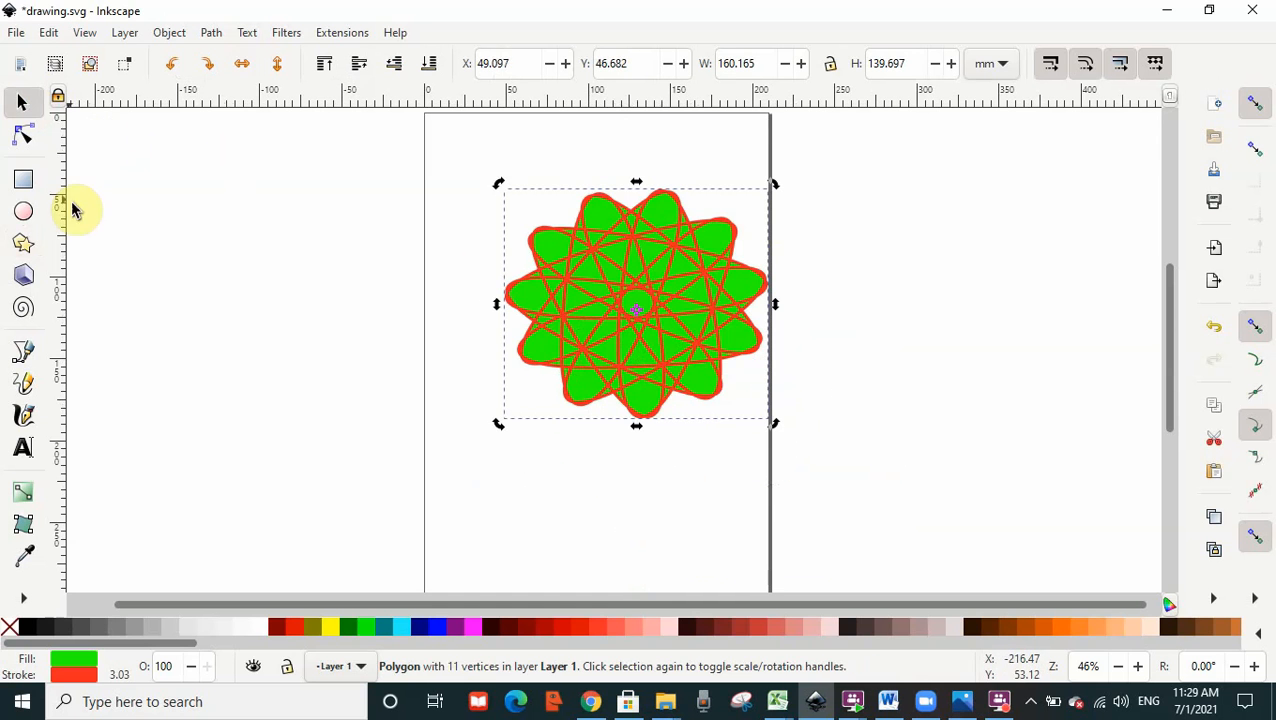
Draw a second 11-cornered rounded polygon, about 154 mm wide, beside the page's left edge
{"action": "left_click", "coordinate": [22, 244]}
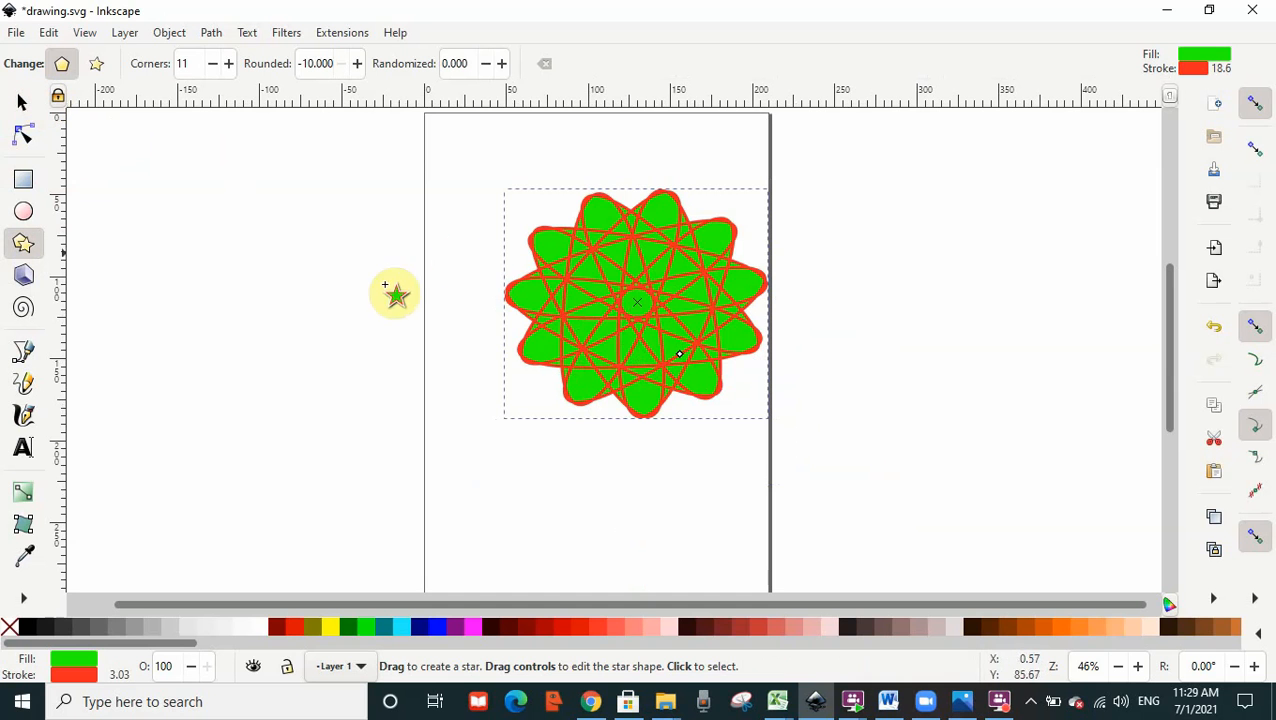
{"action": "left_click_drag", "start_coordinate": [344, 289], "coordinate": [390, 331]}
{"action": "left_click", "coordinate": [586, 315]}
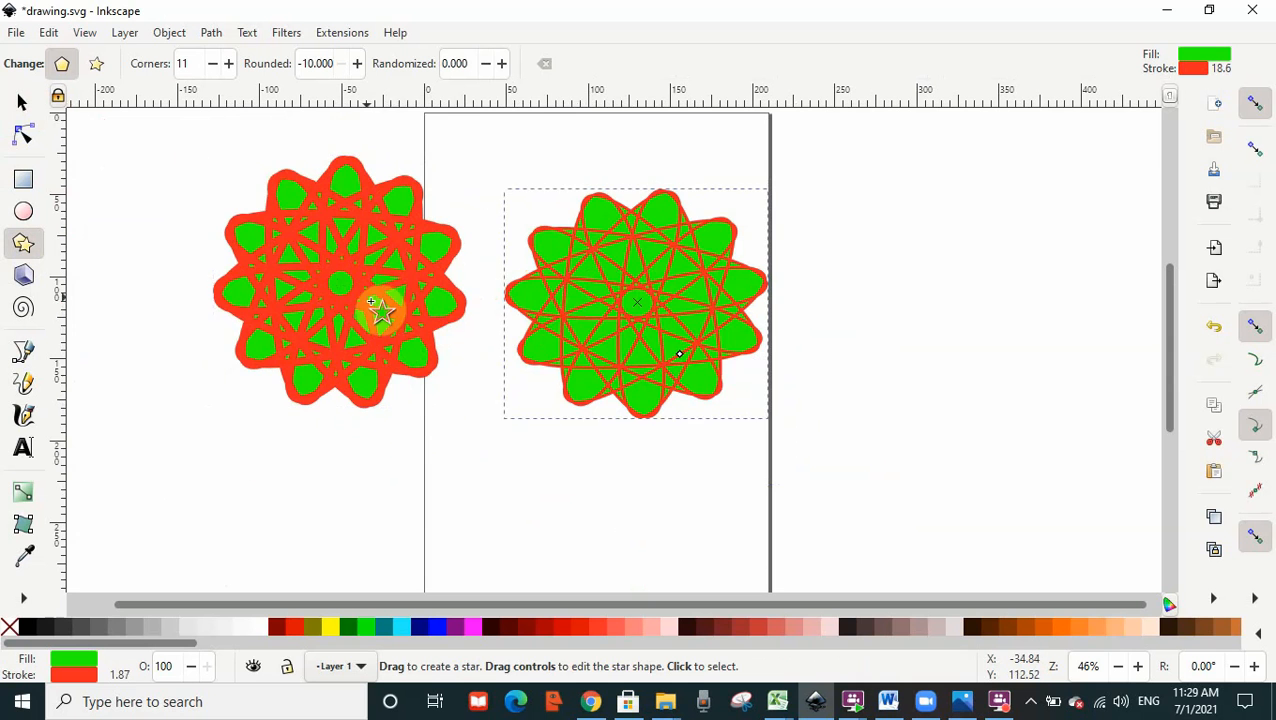
{"action": "left_click_drag", "start_coordinate": [341, 285], "coordinate": [414, 355]}
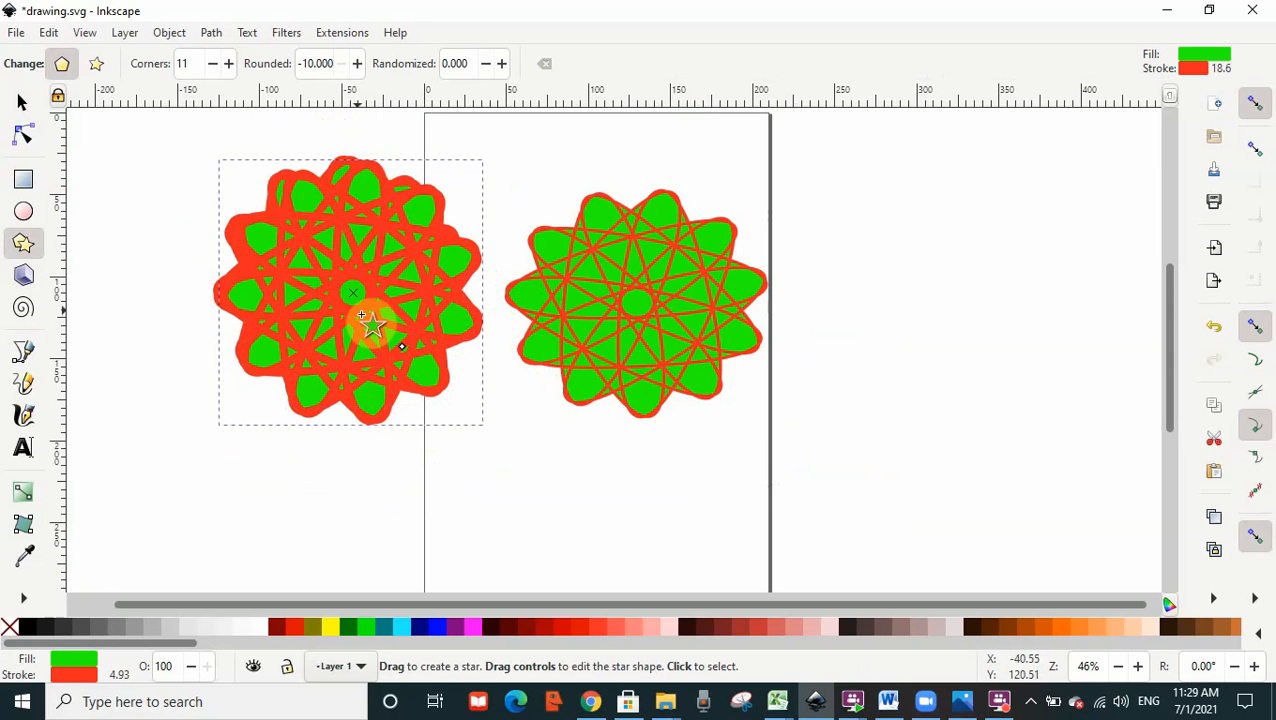
{"action": "key", "text": "Delete"}
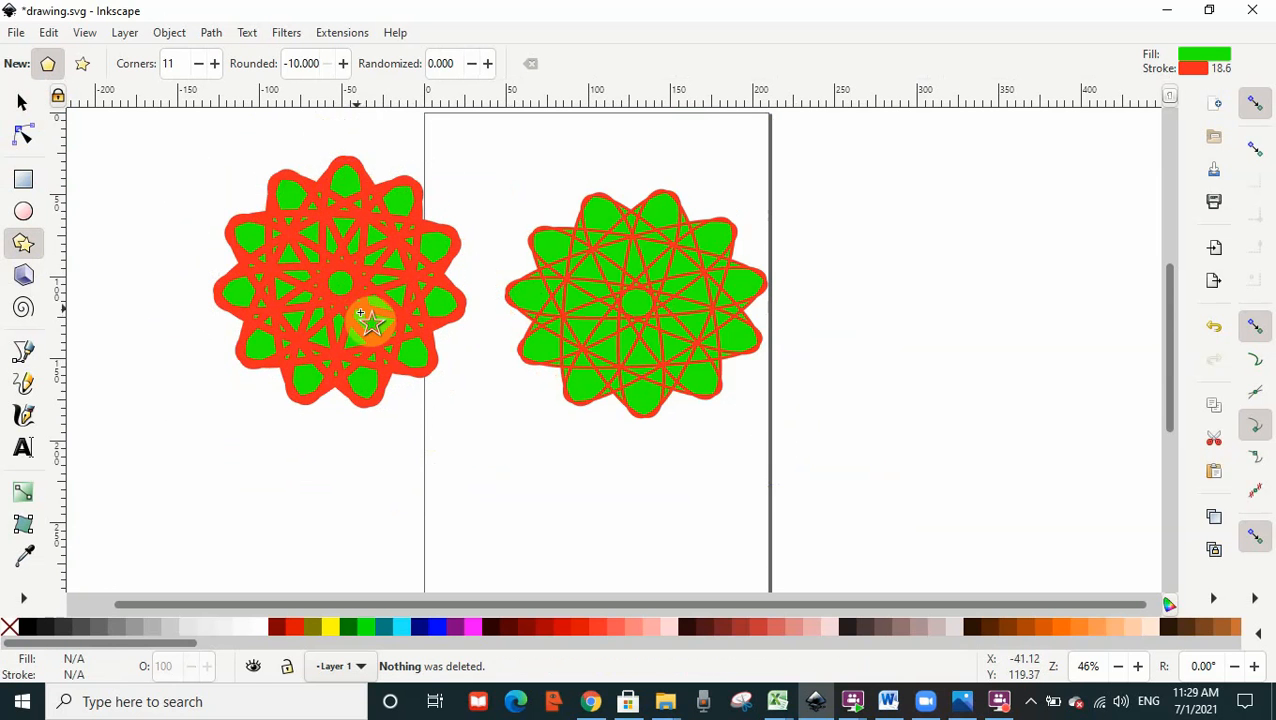
Draw a third 11-cornered rounded polygon and arrange the two newer polygons on either side of the central one
{"action": "left_click", "coordinate": [284, 242]}
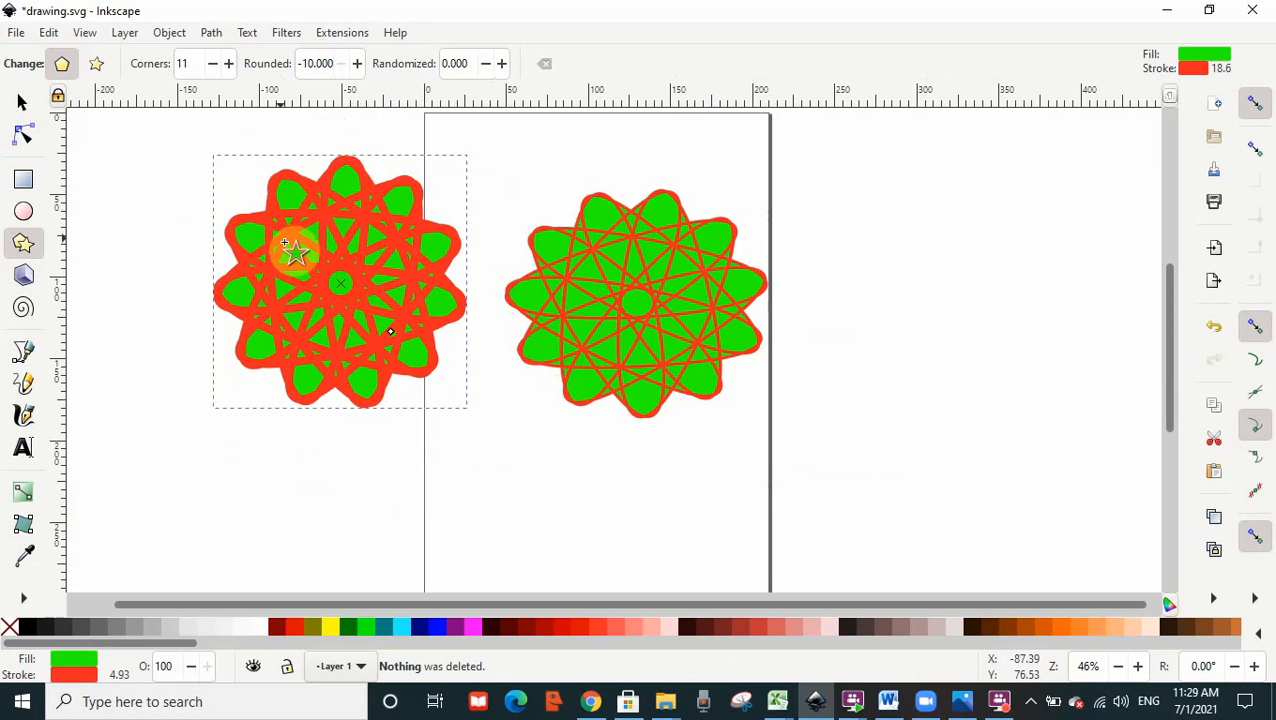
{"action": "left_click_drag", "start_coordinate": [284, 242], "coordinate": [345, 310]}
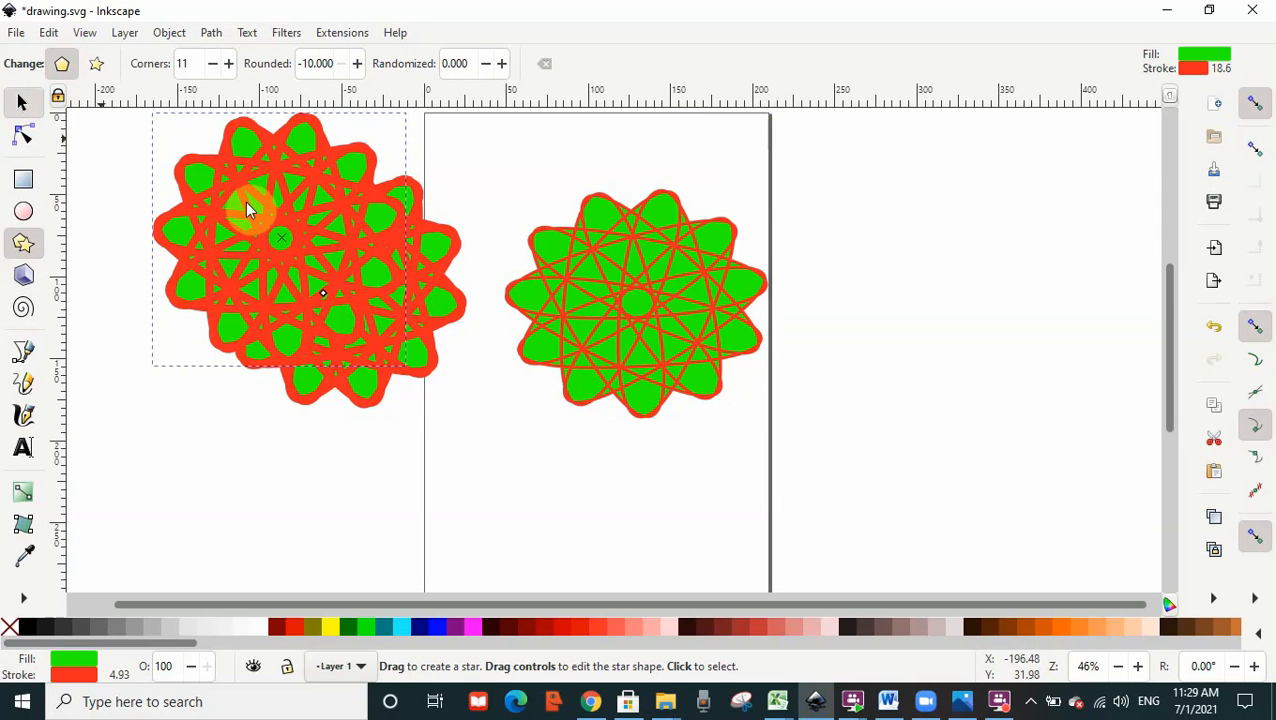
{"action": "key", "text": "s"}
{"action": "left_click_drag", "start_coordinate": [448, 308], "coordinate": [966, 360]}
{"action": "left_click_drag", "start_coordinate": [298, 252], "coordinate": [422, 358]}
{"action": "left_click_drag", "start_coordinate": [833, 297], "coordinate": [860, 273]}
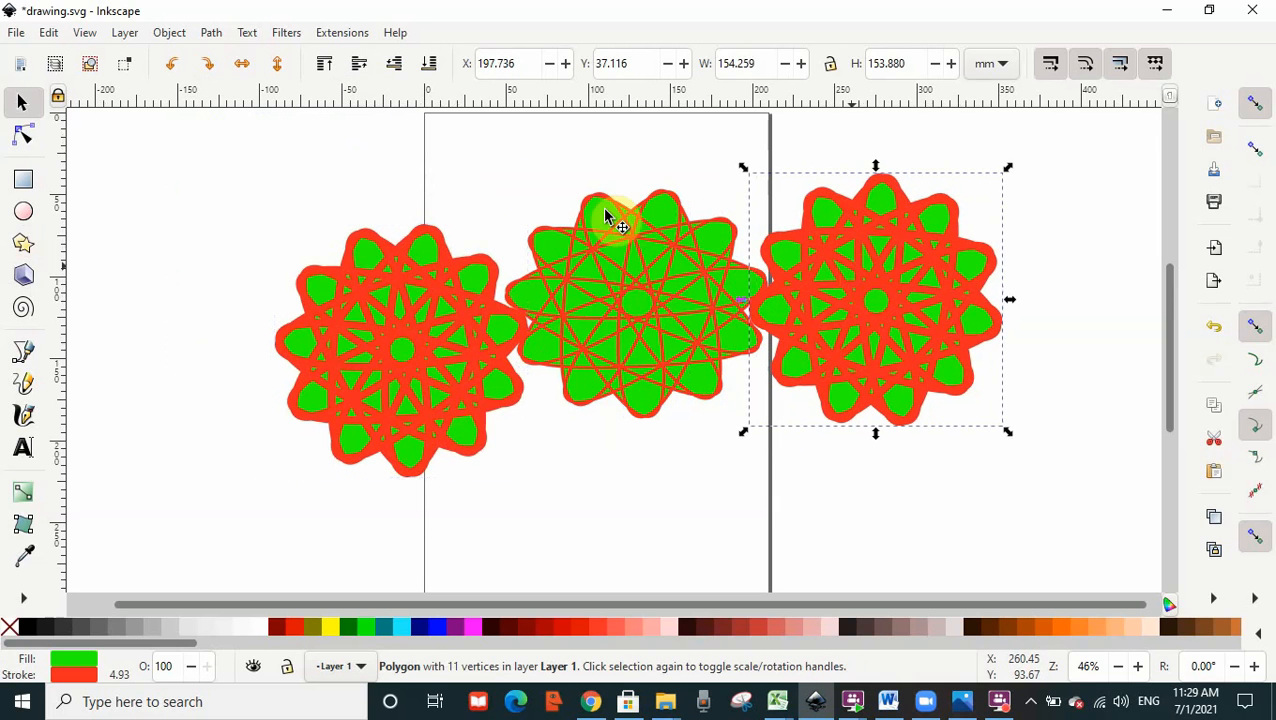
{"action": "left_click", "coordinate": [495, 180]}
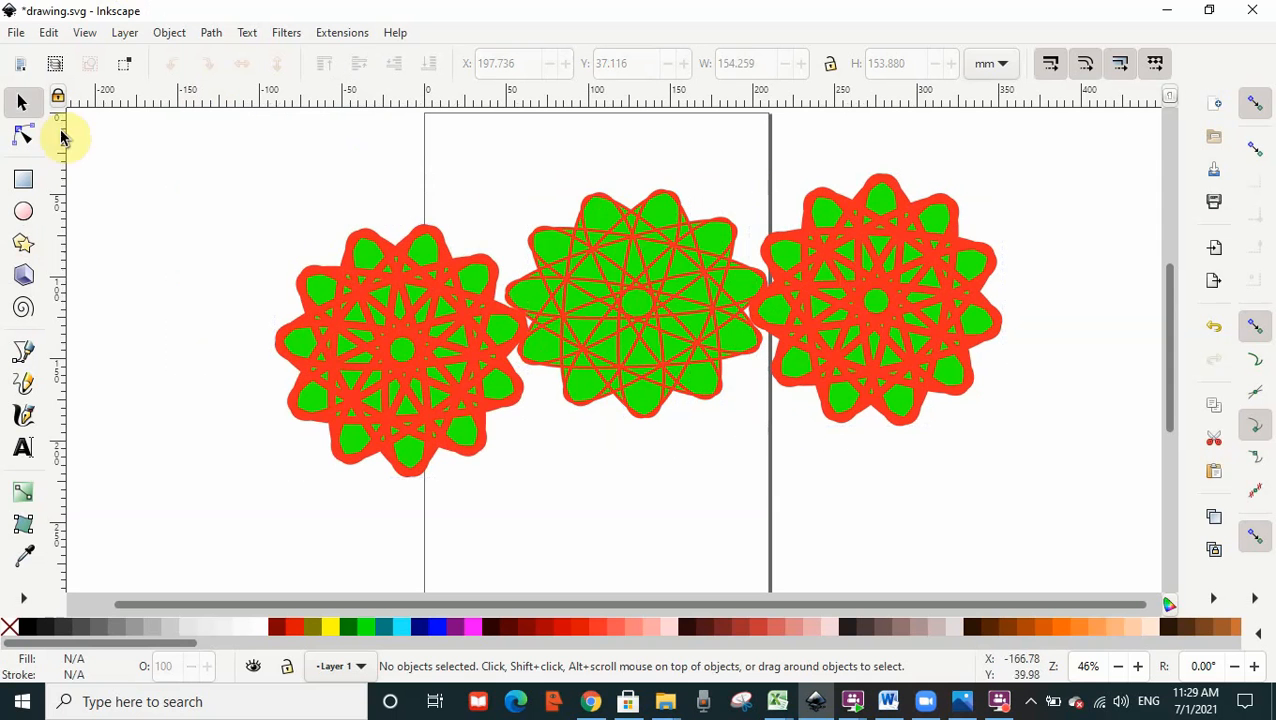
Try a Union on all three flower-shaped polygons, and undo it
{"action": "left_click_drag", "start_coordinate": [210, 158], "coordinate": [1022, 528]}
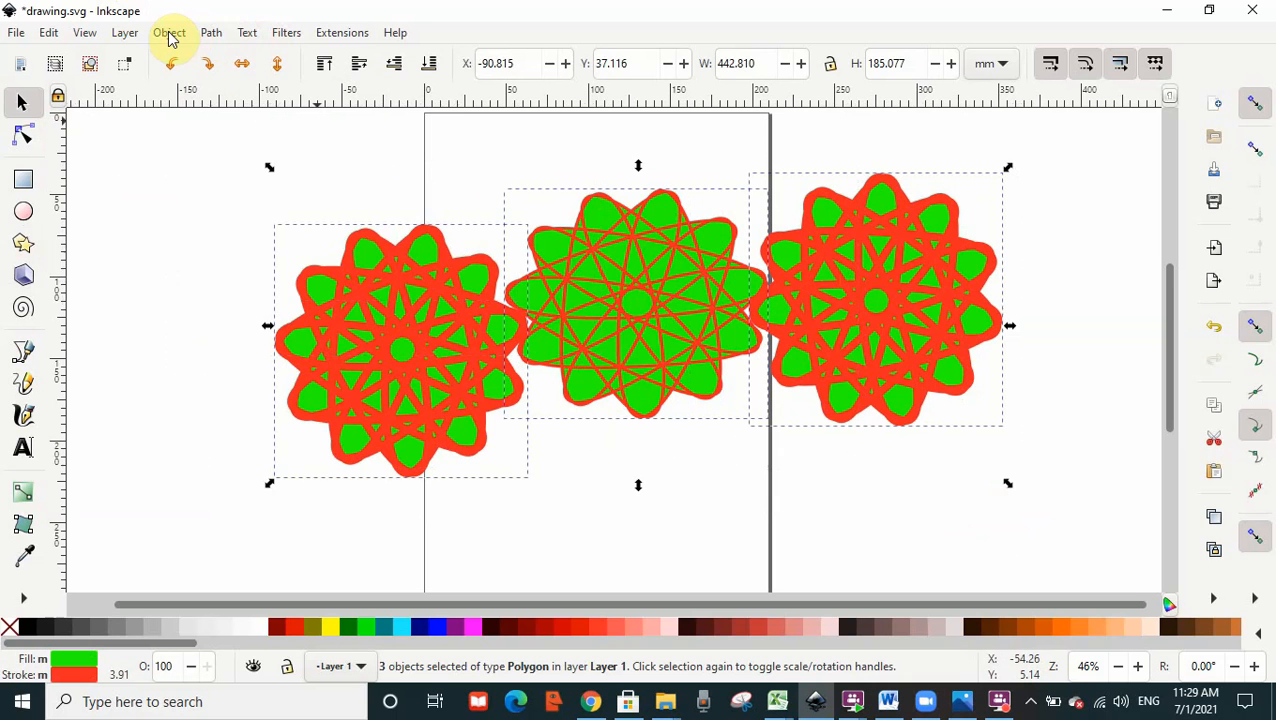
{"action": "left_click", "coordinate": [211, 33]}
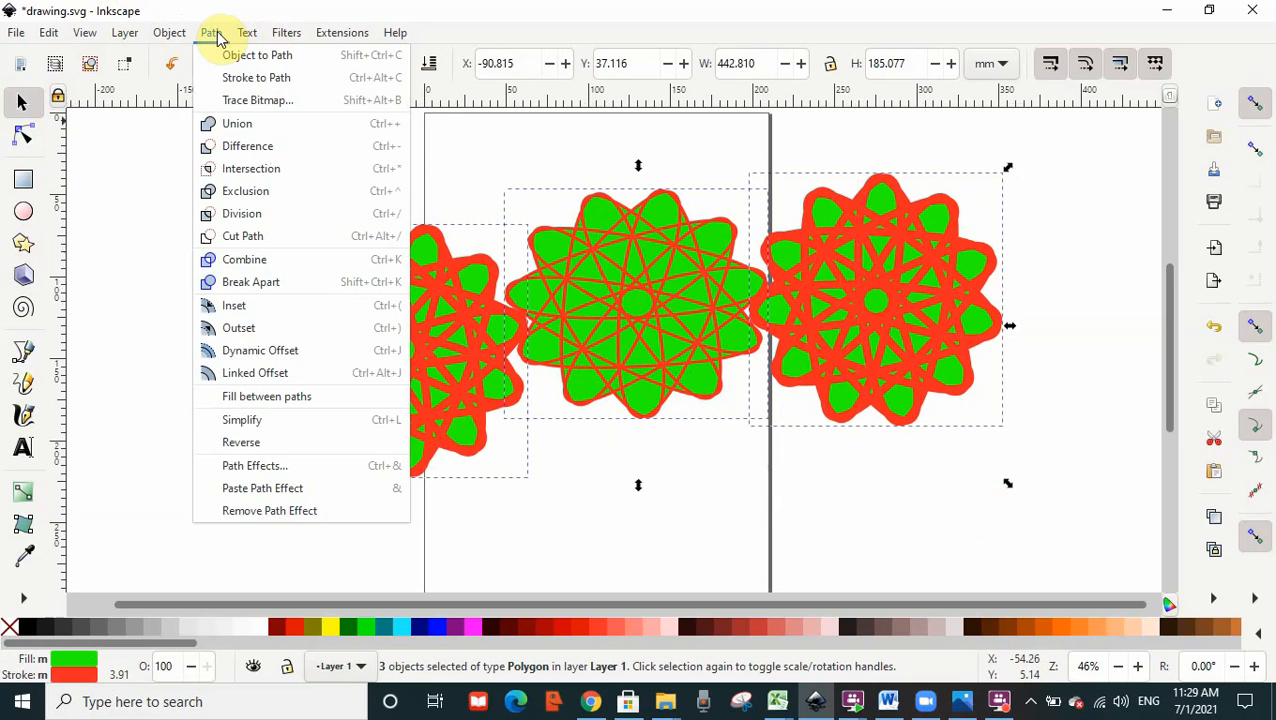
{"action": "left_click", "coordinate": [230, 123]}
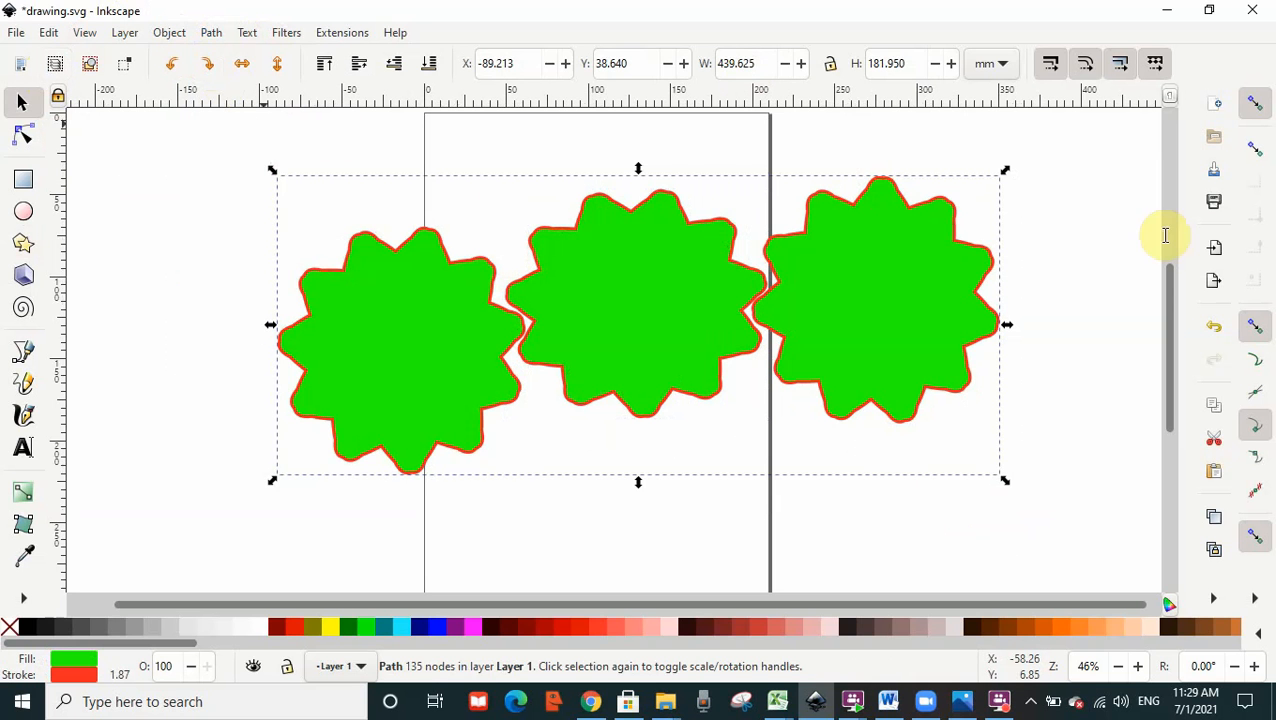
{"action": "left_click", "coordinate": [1215, 326]}
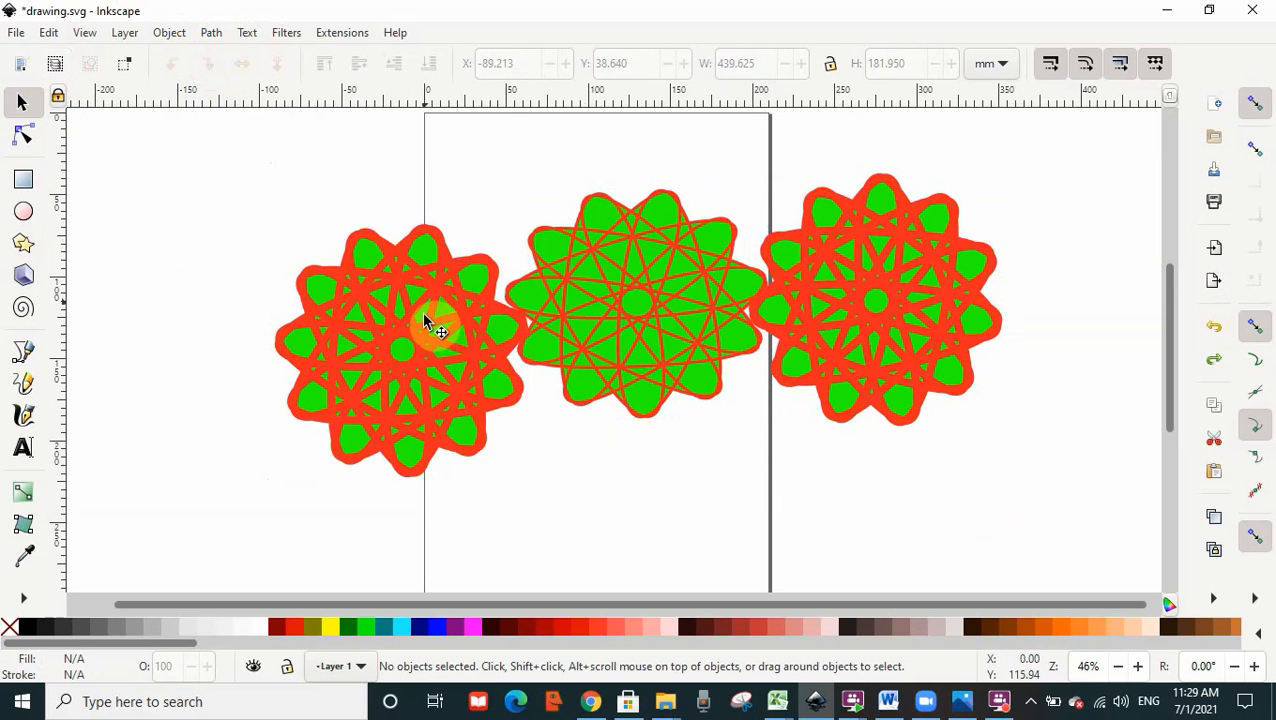
Move the two outer polygons inward so that each overlaps the central one
{"action": "left_click", "coordinate": [322, 330]}
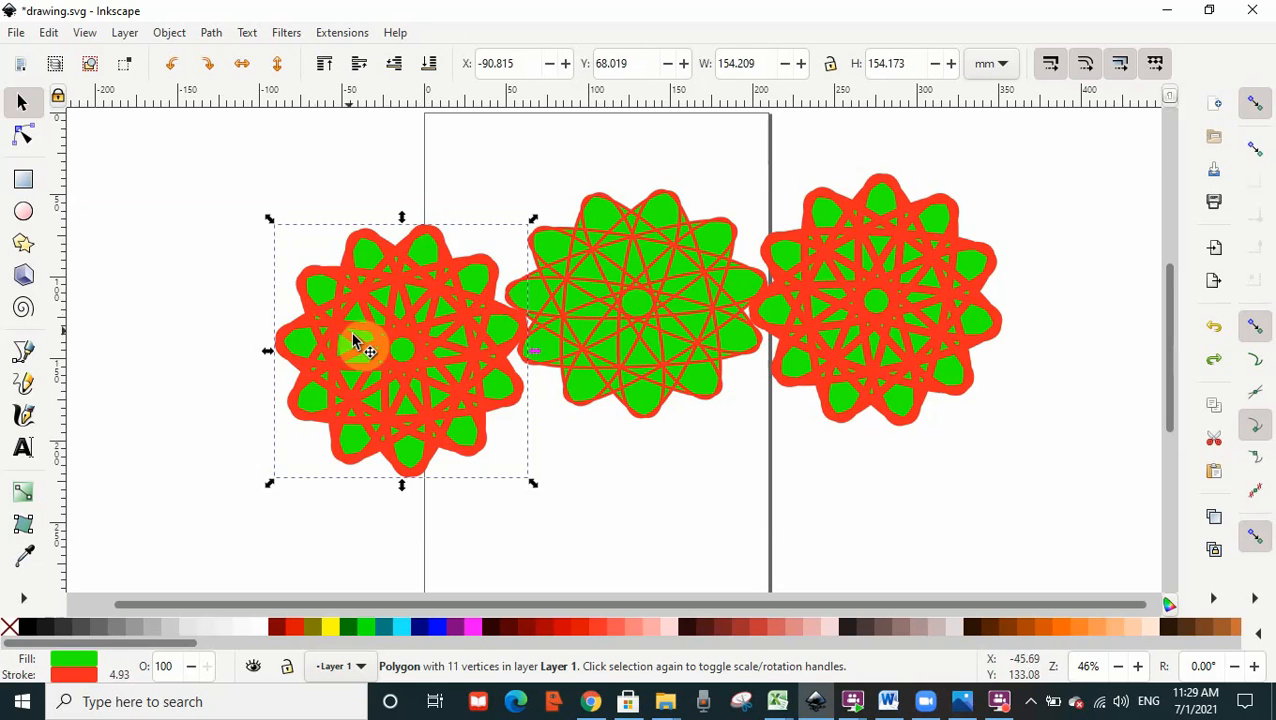
{"action": "left_click_drag", "start_coordinate": [353, 344], "coordinate": [407, 340]}
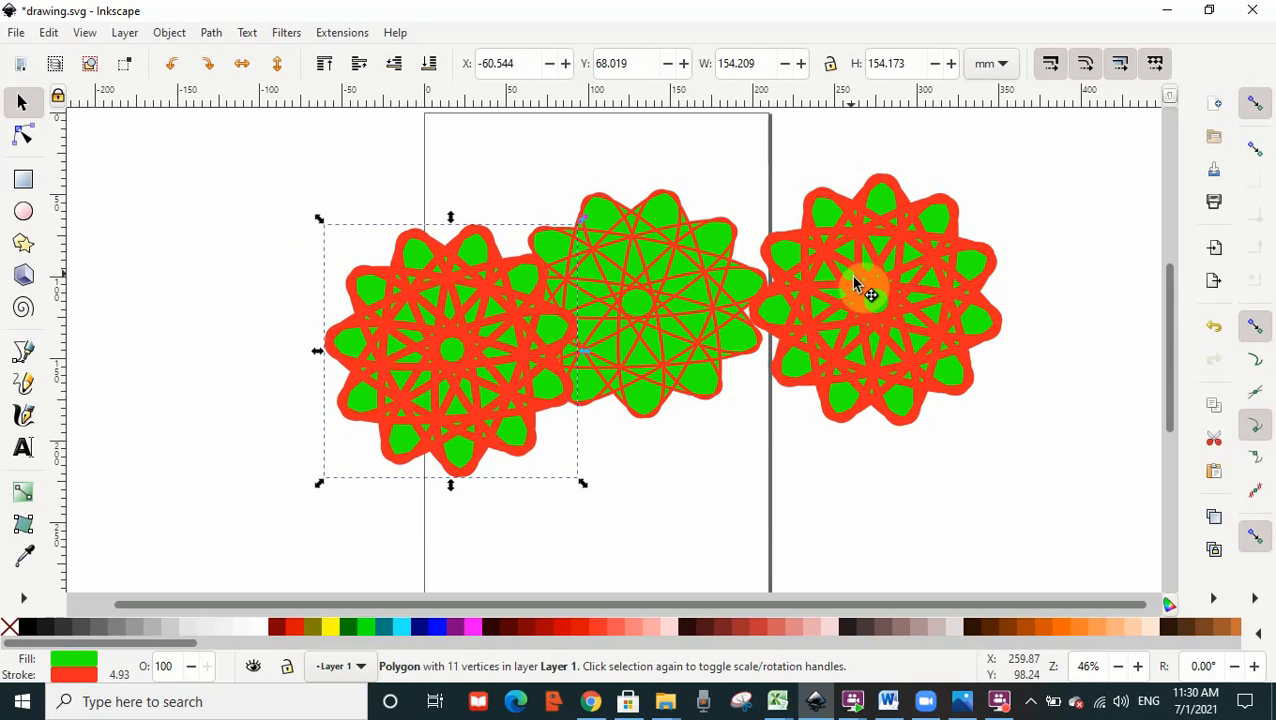
{"action": "left_click_drag", "start_coordinate": [855, 285], "coordinate": [795, 288]}
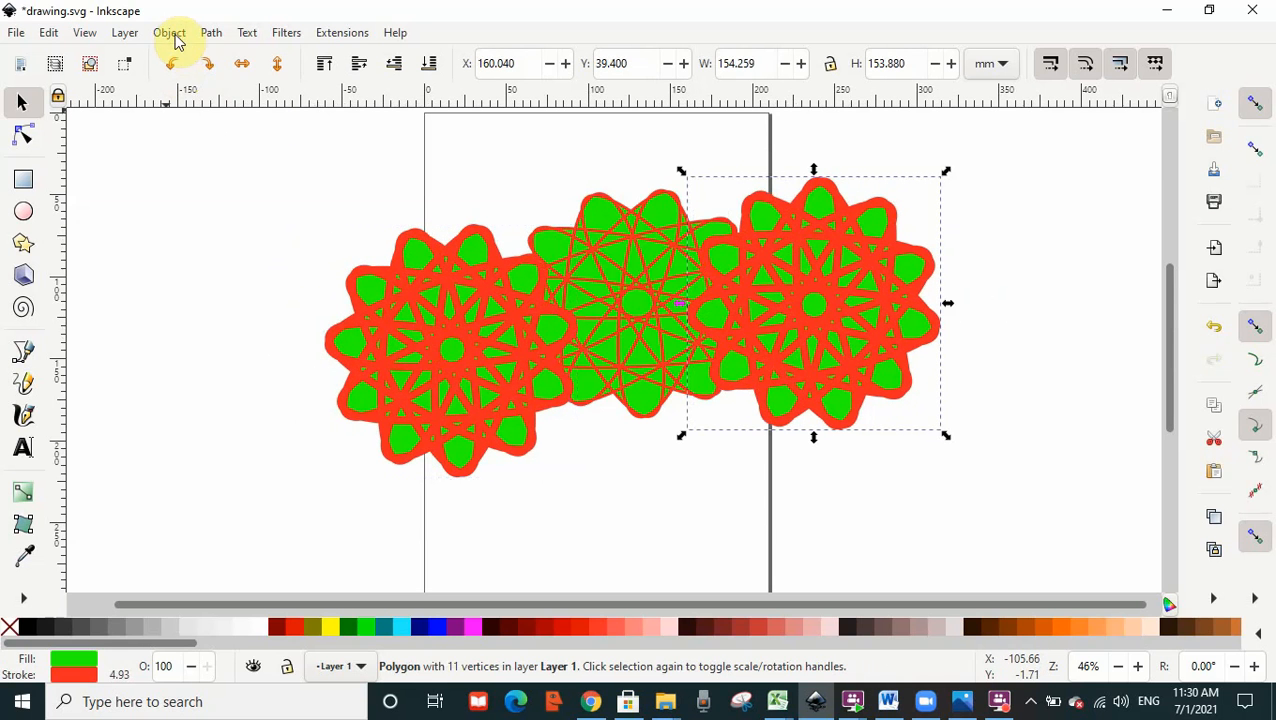
Try a Union on the three overlapping polygons, and undo it
{"action": "left_click_drag", "start_coordinate": [214, 178], "coordinate": [658, 356]}
{"action": "left_click_drag", "start_coordinate": [265, 158], "coordinate": [982, 506]}
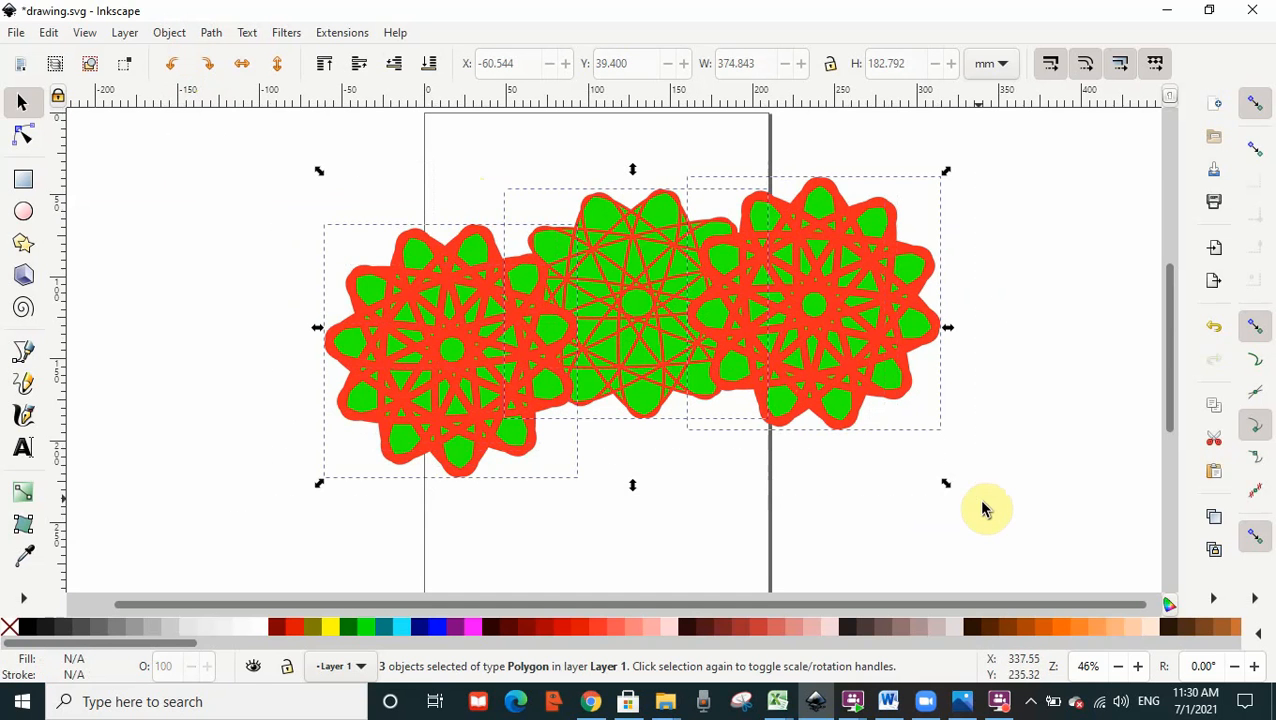
{"action": "left_click", "coordinate": [211, 35]}
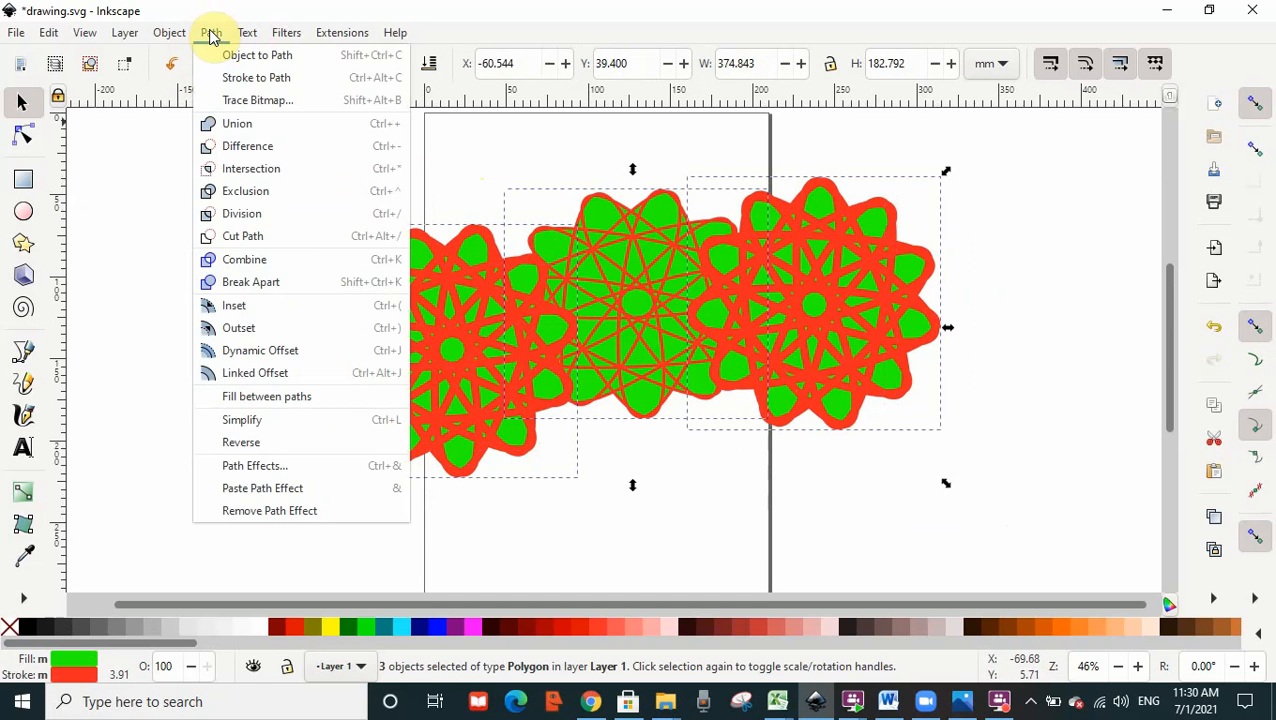
{"action": "left_click", "coordinate": [239, 127]}
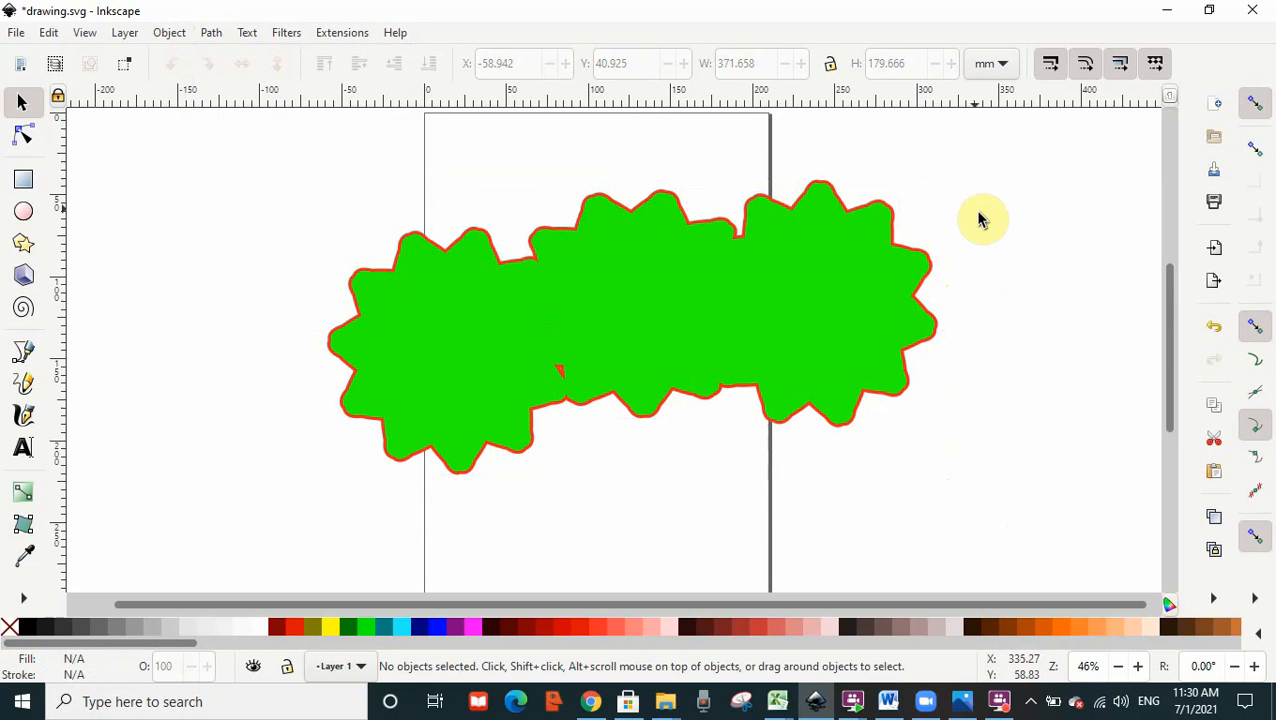
{"action": "left_click", "coordinate": [660, 283]}
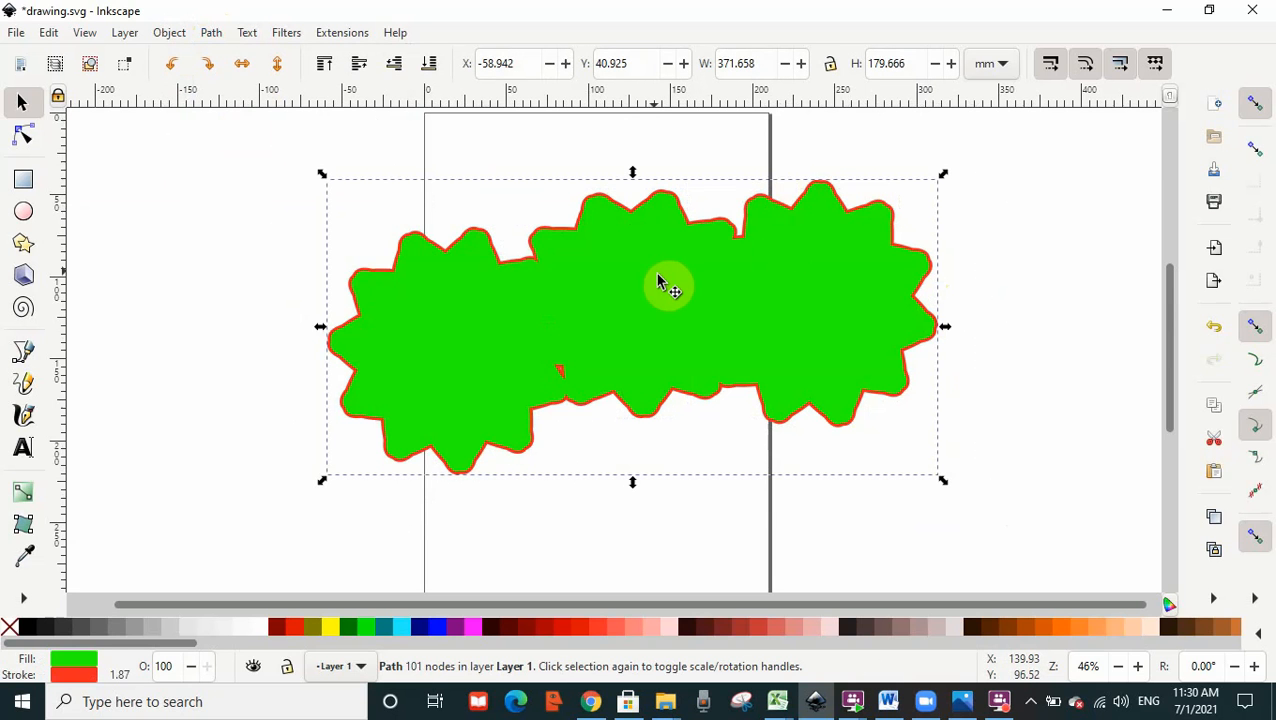
{"action": "left_click", "coordinate": [1215, 327]}
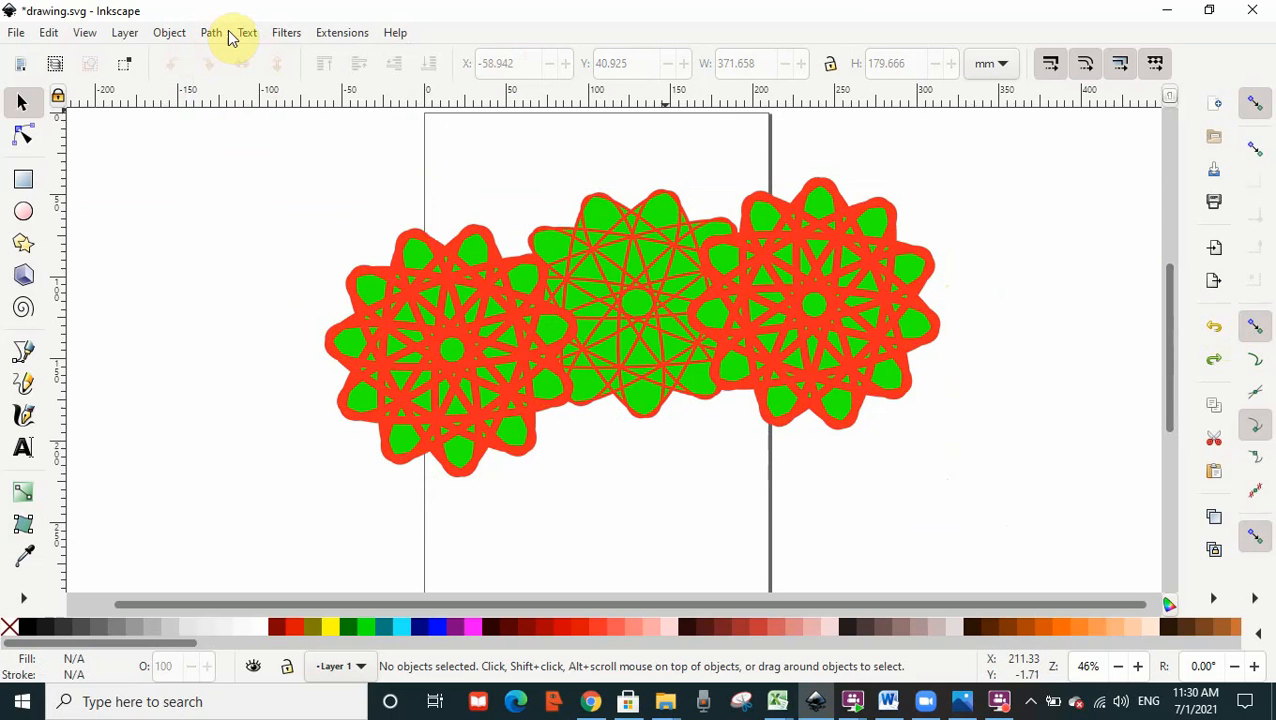
{"action": "left_click_drag", "start_coordinate": [251, 202], "coordinate": [1077, 518]}
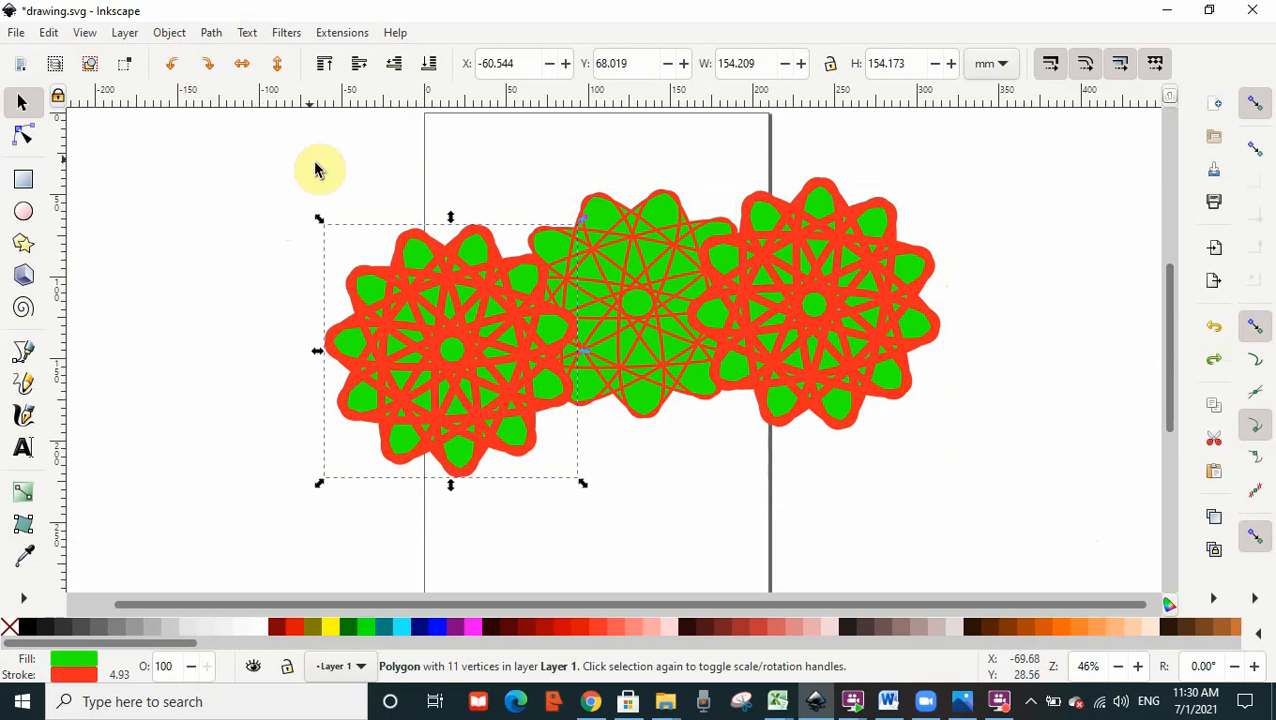
{"action": "left_click_drag", "start_coordinate": [310, 160], "coordinate": [994, 513]}
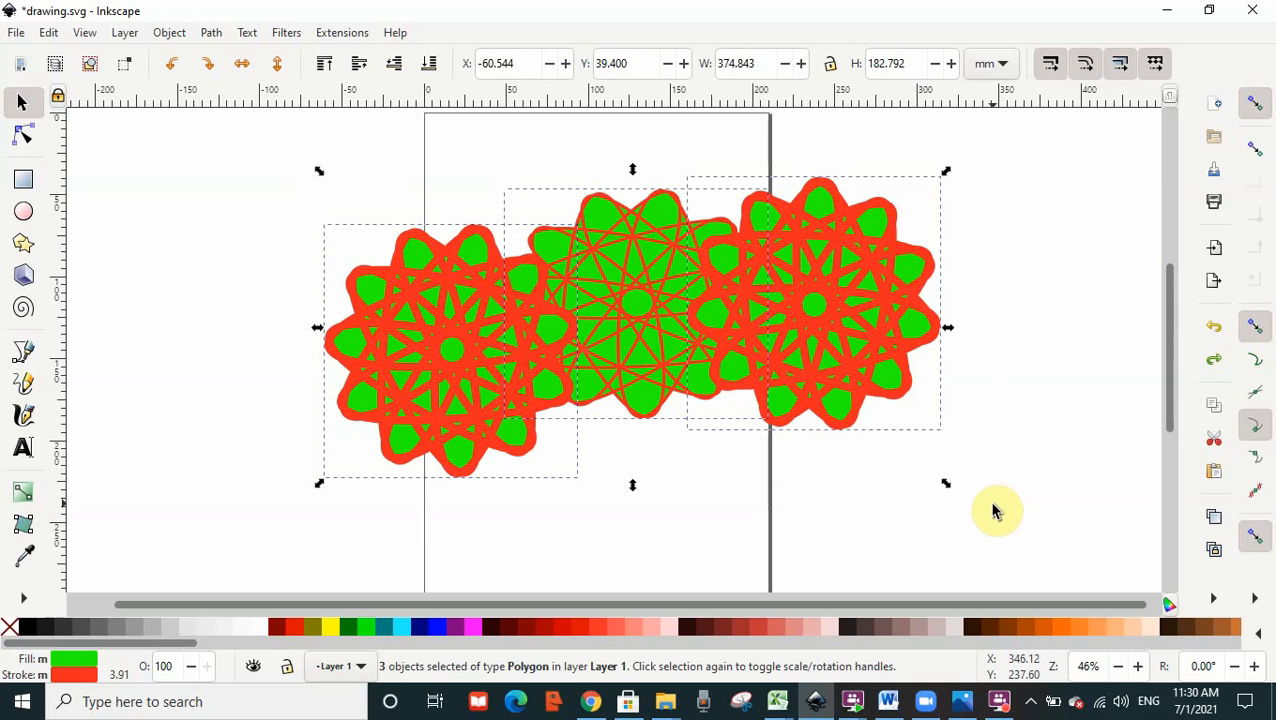
{"action": "left_click", "coordinate": [441, 355]}
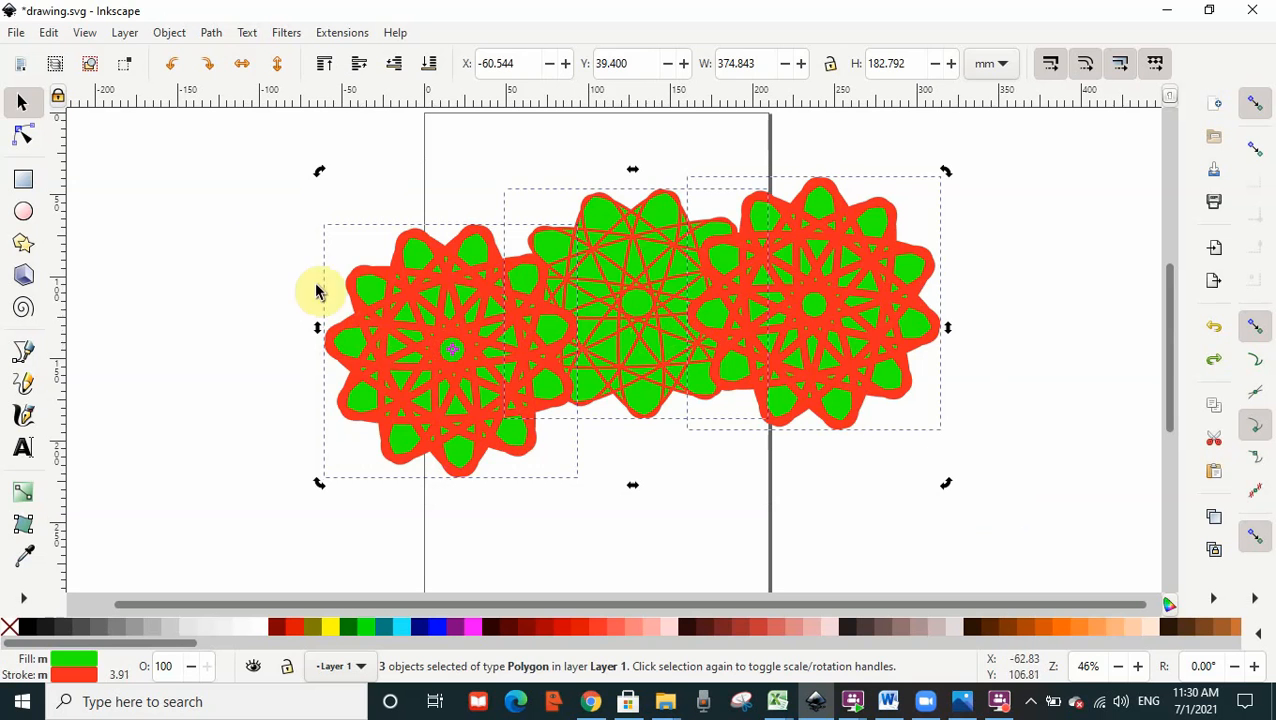
{"action": "left_click", "coordinate": [245, 248]}
Move both thick-stroked polygons further inward over the central one so that all three overlap heavily
{"action": "left_click_drag", "start_coordinate": [470, 299], "coordinate": [590, 305]}
{"action": "left_click_drag", "start_coordinate": [847, 289], "coordinate": [746, 379]}
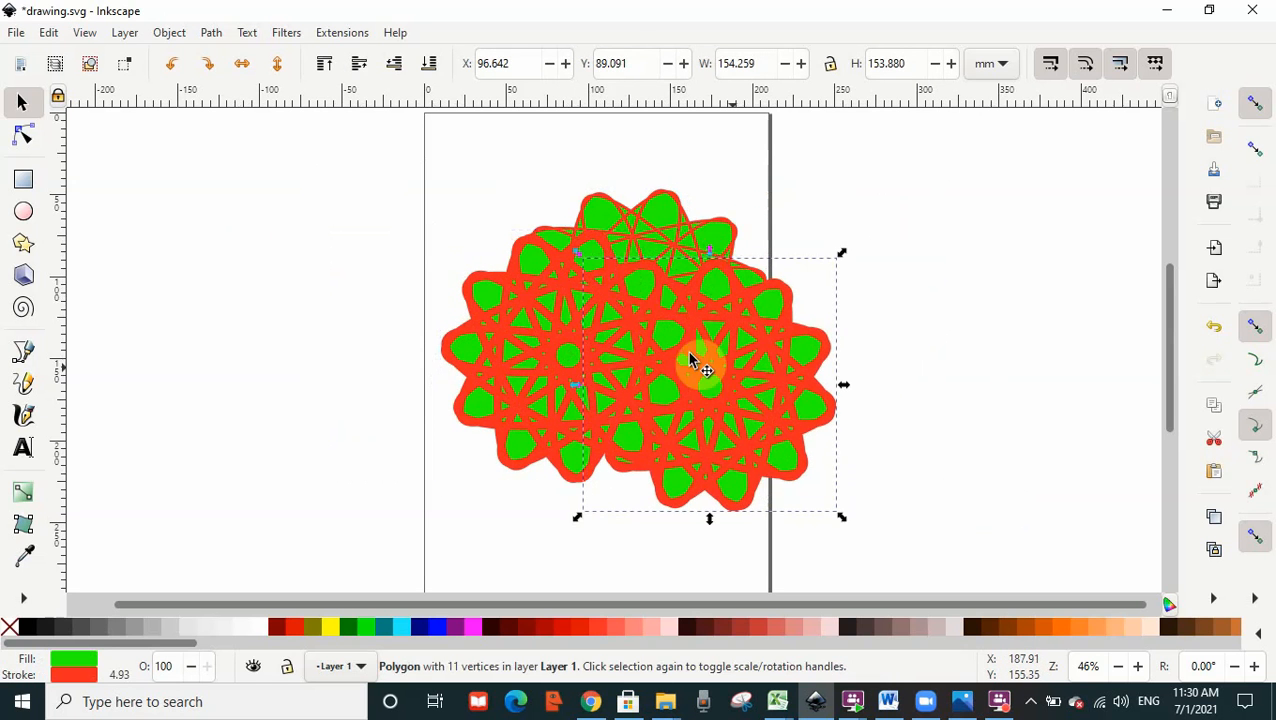
Restack the thin-stroked polygon by raising it to the top, lowering it one level and lowering it to the bottom
{"action": "left_click", "coordinate": [678, 215]}
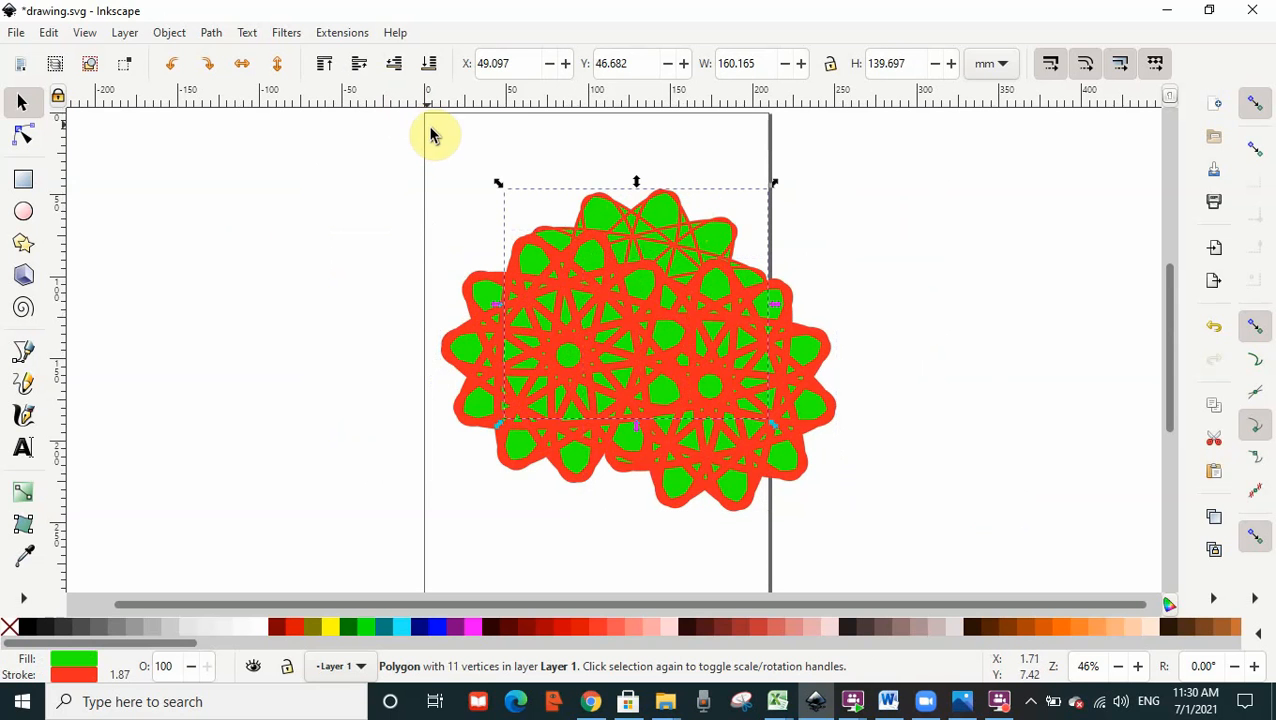
{"action": "left_click", "coordinate": [325, 66]}
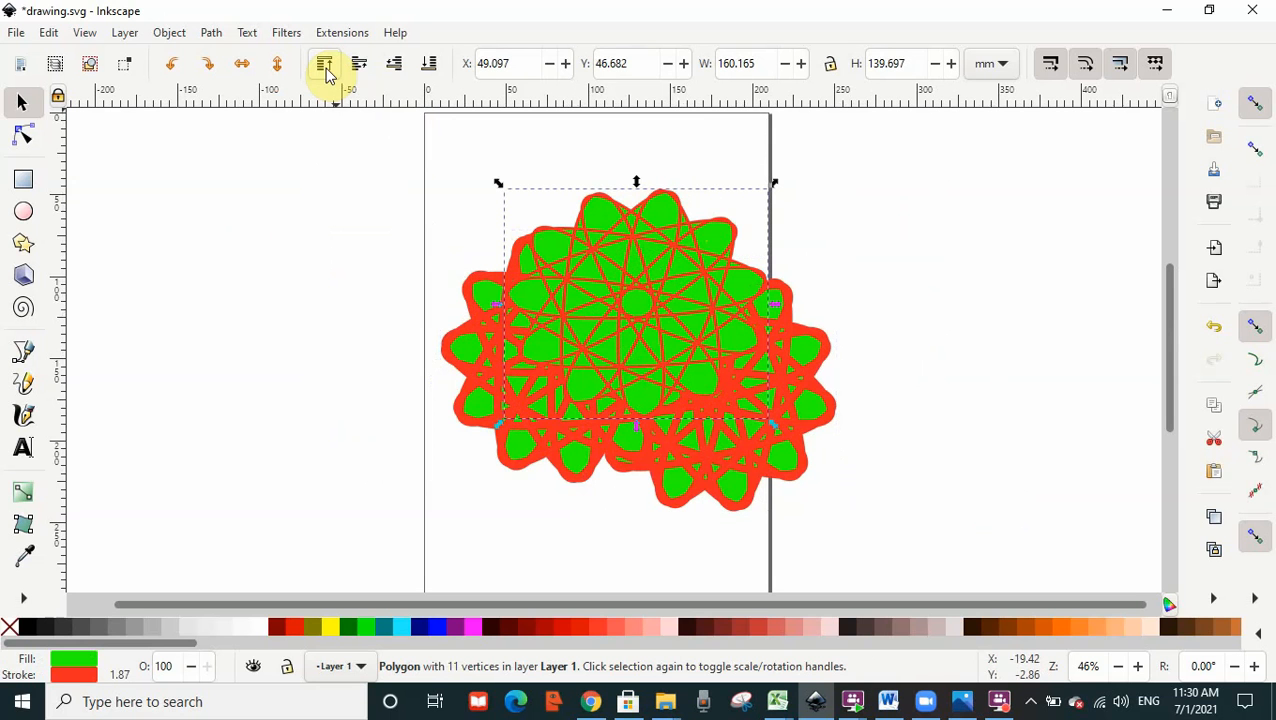
{"action": "left_click", "coordinate": [395, 66]}
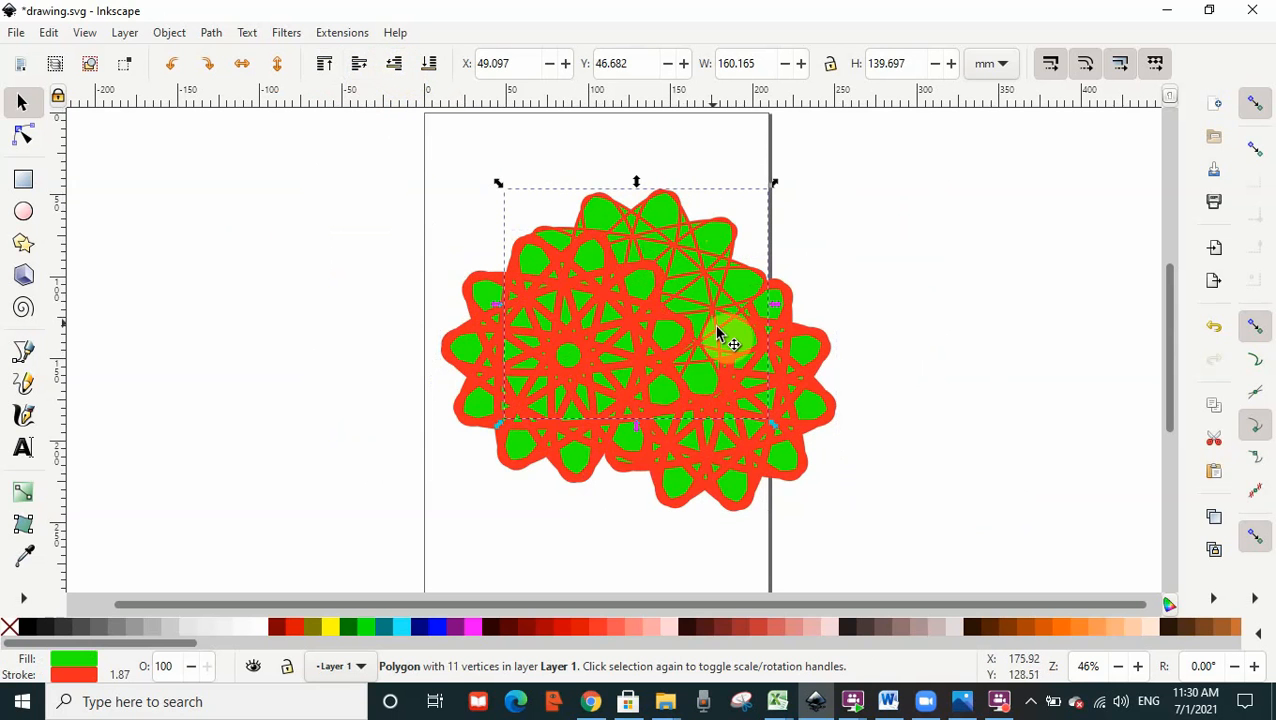
{"action": "left_click", "coordinate": [430, 66]}
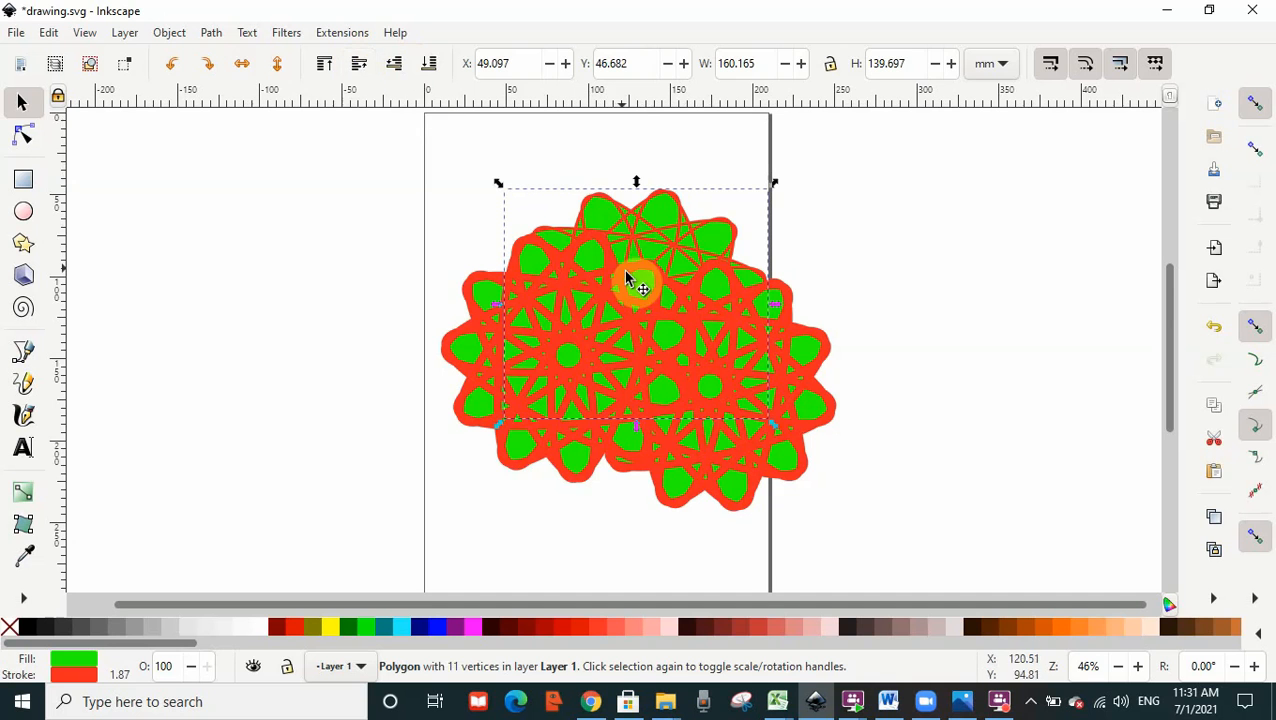
{"action": "left_click", "coordinate": [413, 185]}
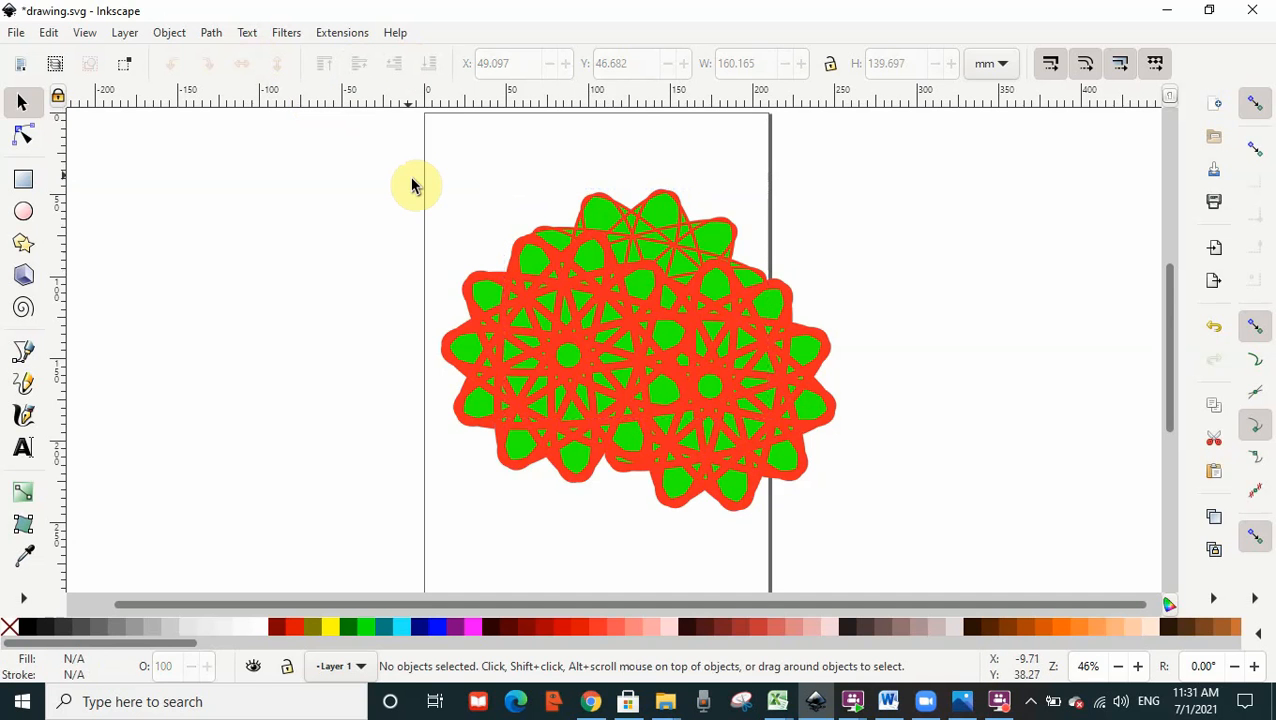
Try a Difference on the three overlapping polygons, and undo it
{"action": "left_click_drag", "start_coordinate": [411, 160], "coordinate": [927, 525]}
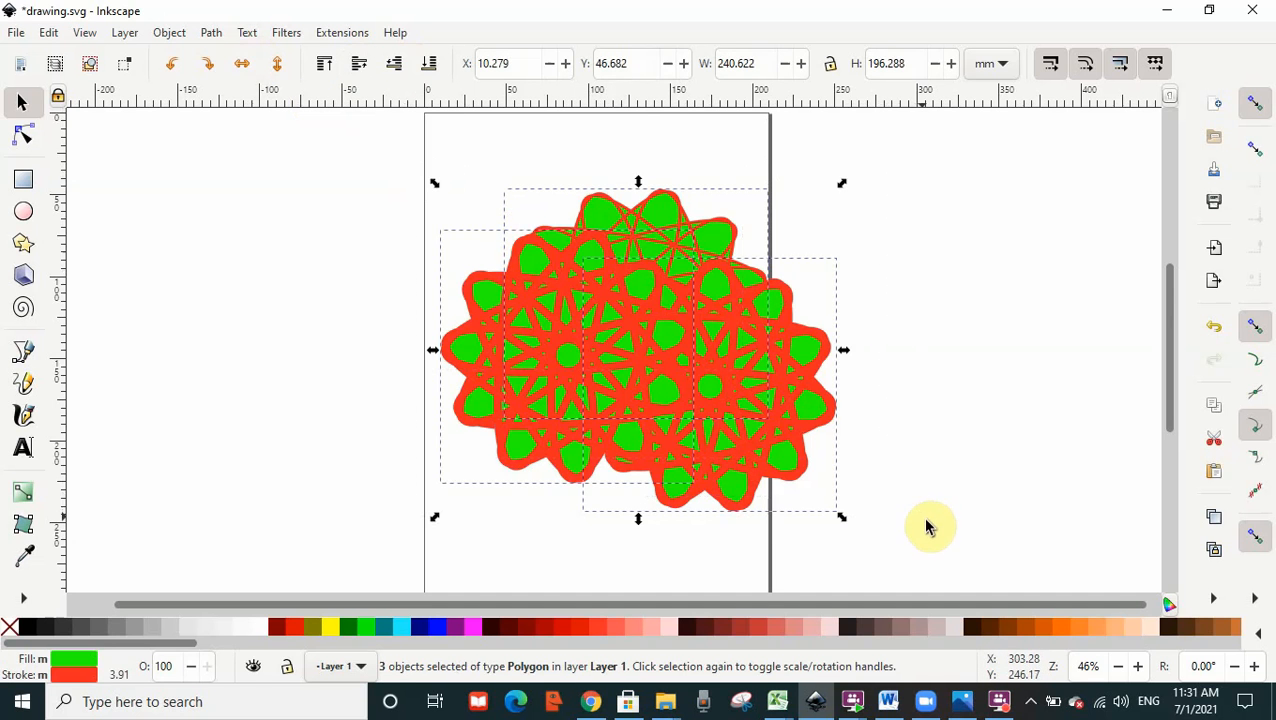
{"action": "left_click", "coordinate": [210, 33]}
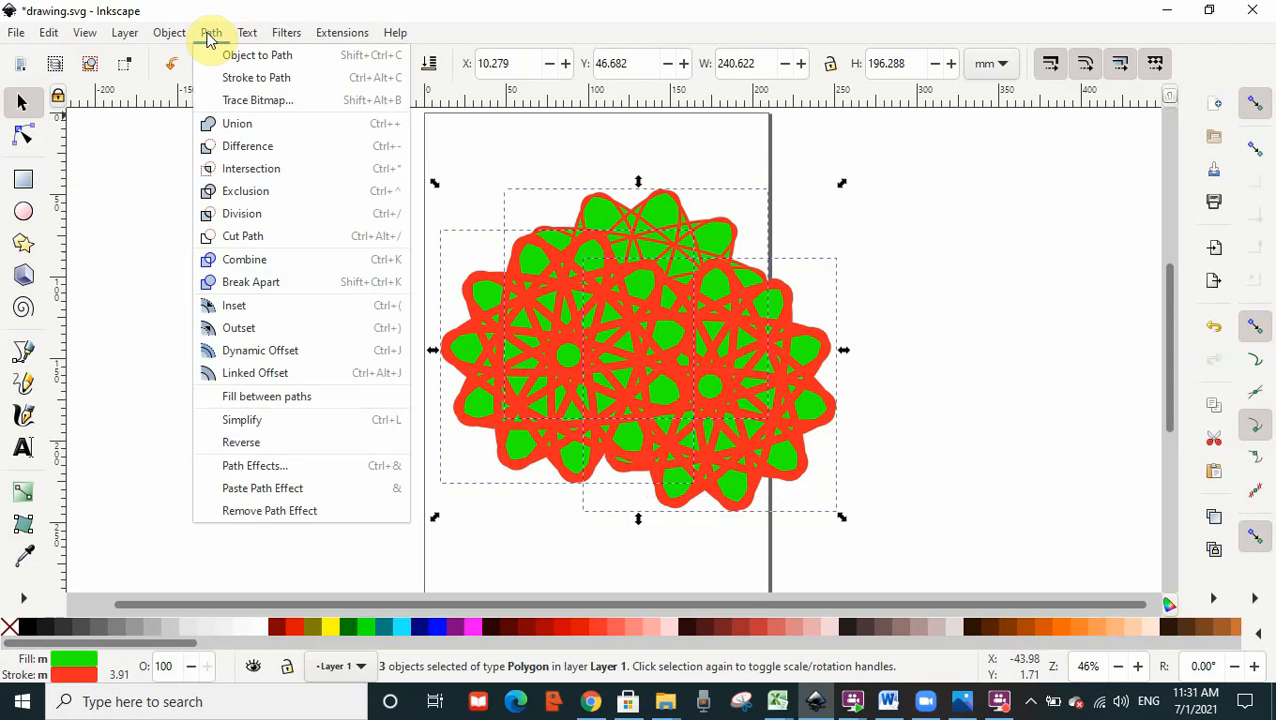
{"action": "left_click", "coordinate": [250, 148]}
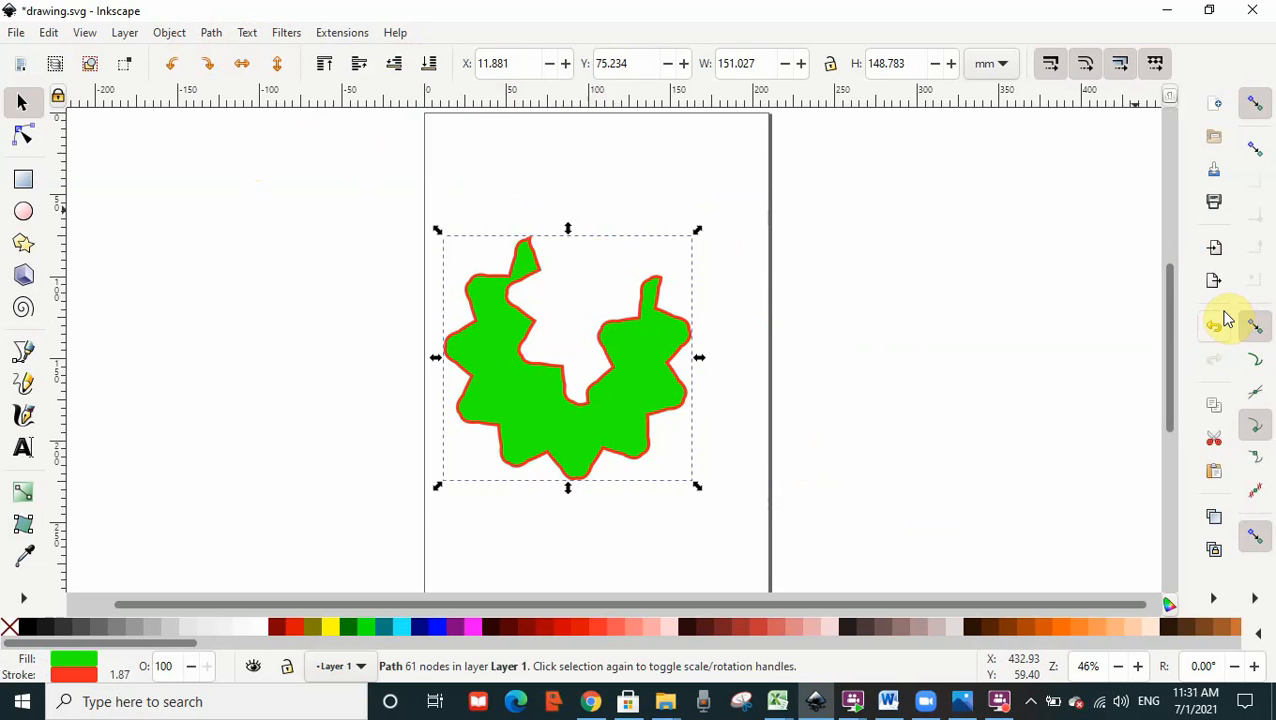
{"action": "left_click", "coordinate": [1214, 328]}
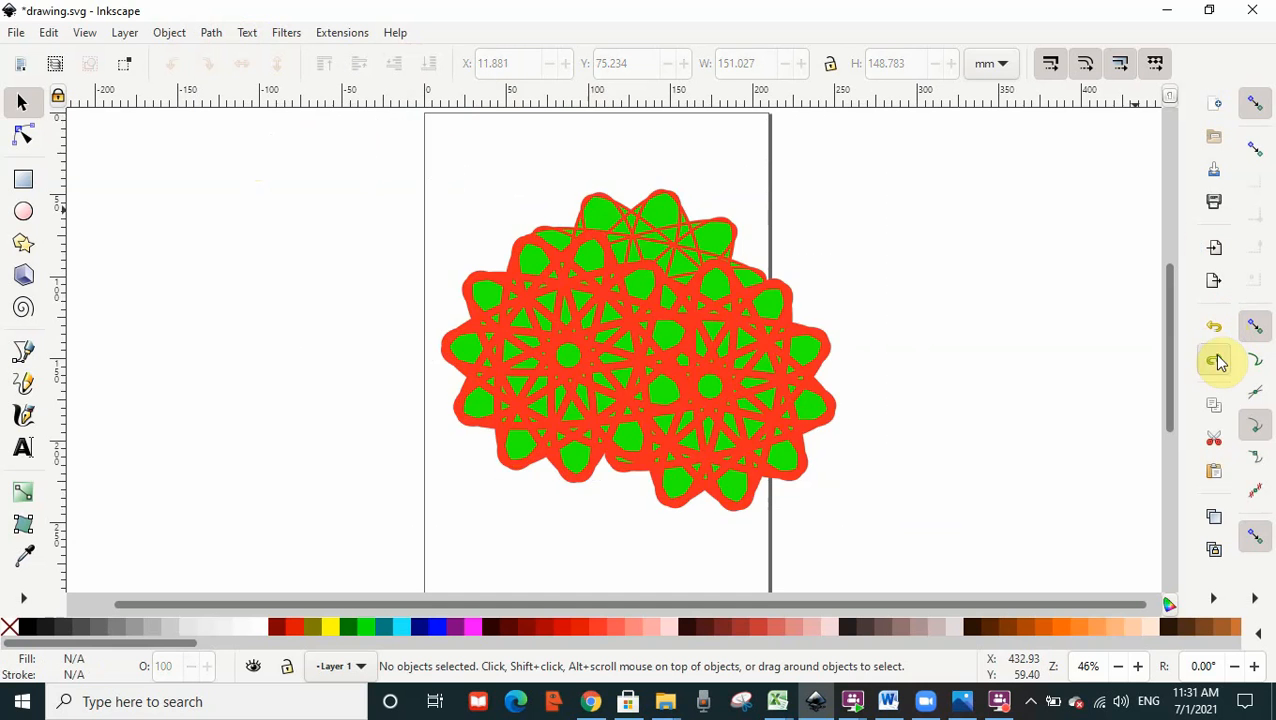
{"action": "left_click", "coordinate": [1216, 362]}
{"action": "left_click", "coordinate": [1215, 330]}
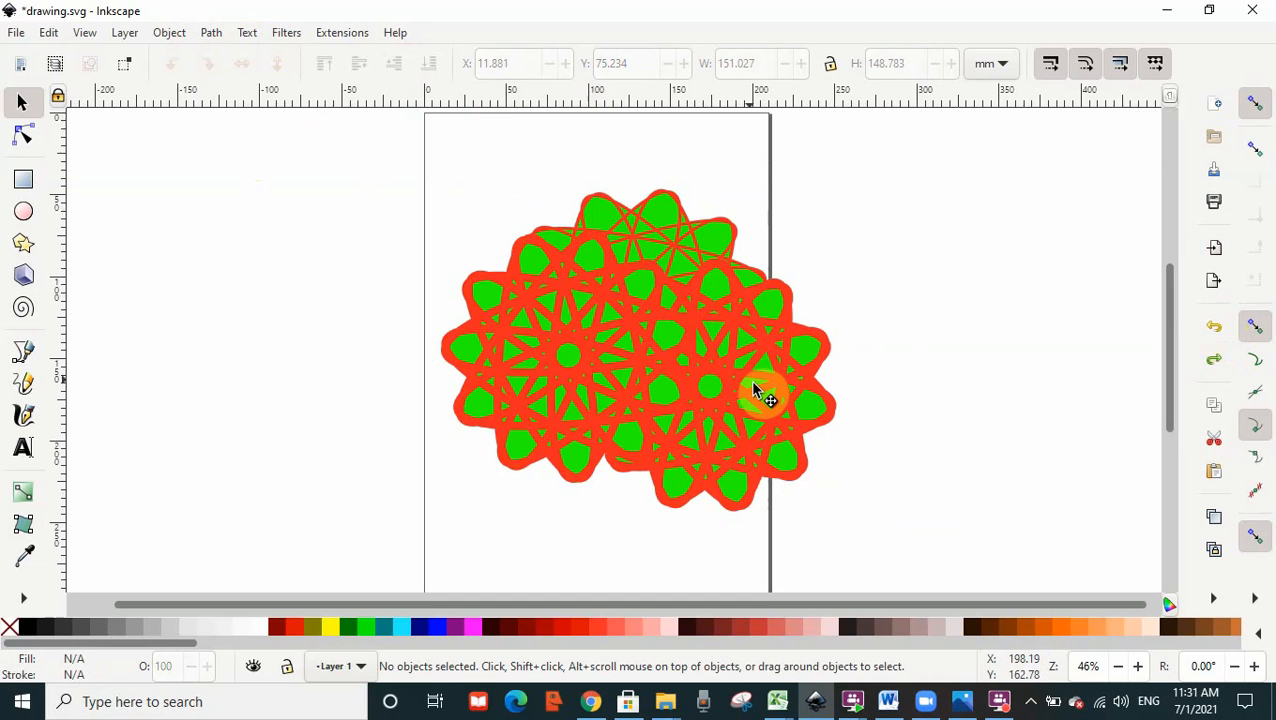
Move the frontmost polygon out beyond the page's right edge and set its fill alpha to 0
{"action": "left_click_drag", "start_coordinate": [755, 390], "coordinate": [948, 352]}
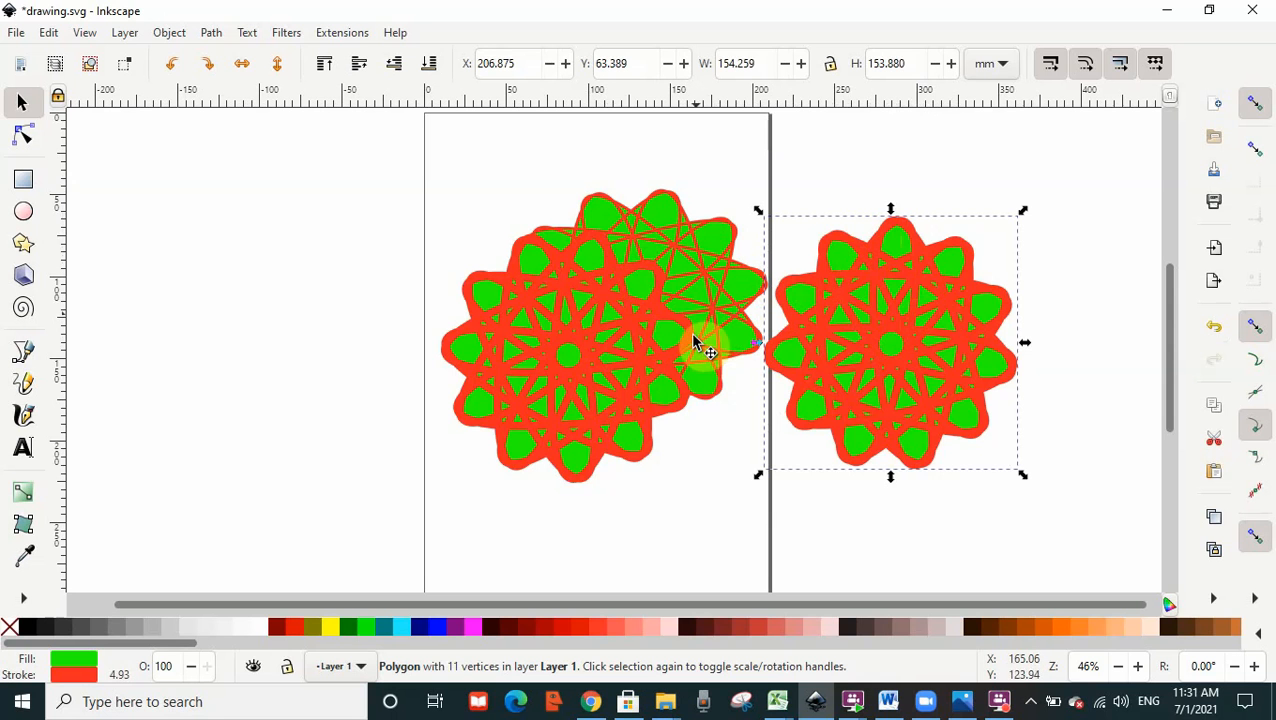
{"action": "left_click", "coordinate": [170, 33]}
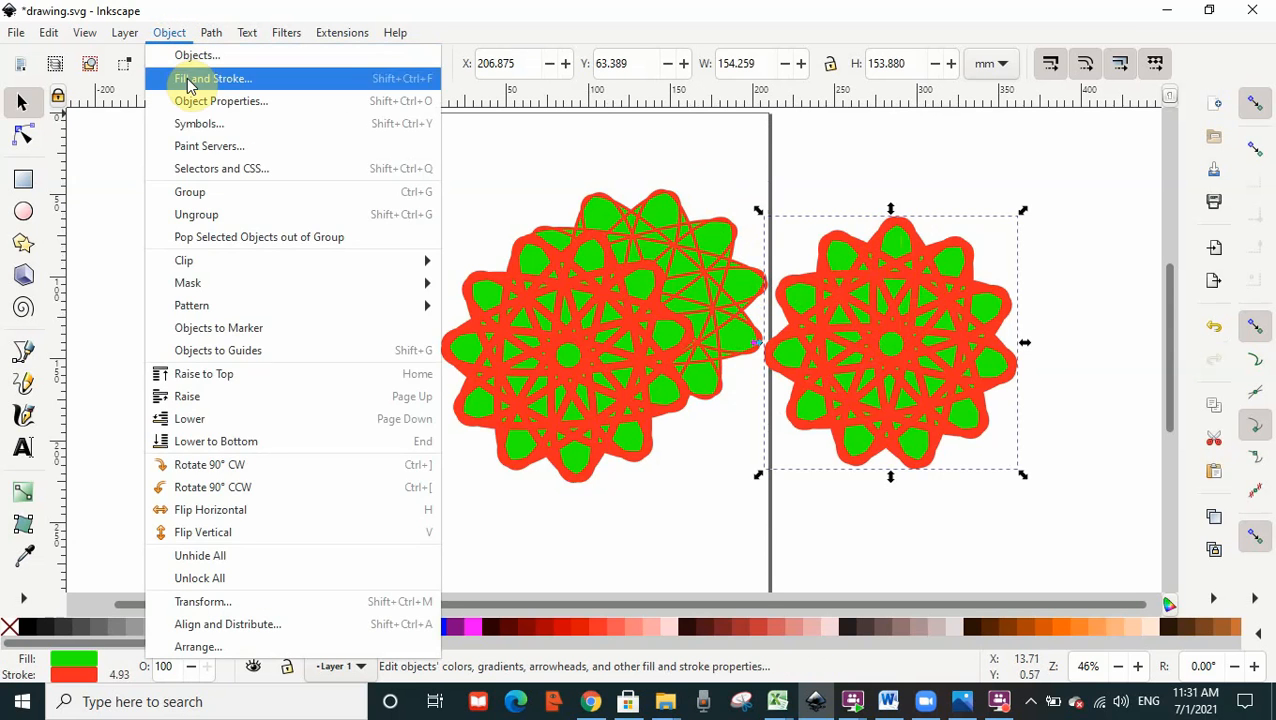
{"action": "left_click", "coordinate": [180, 79]}
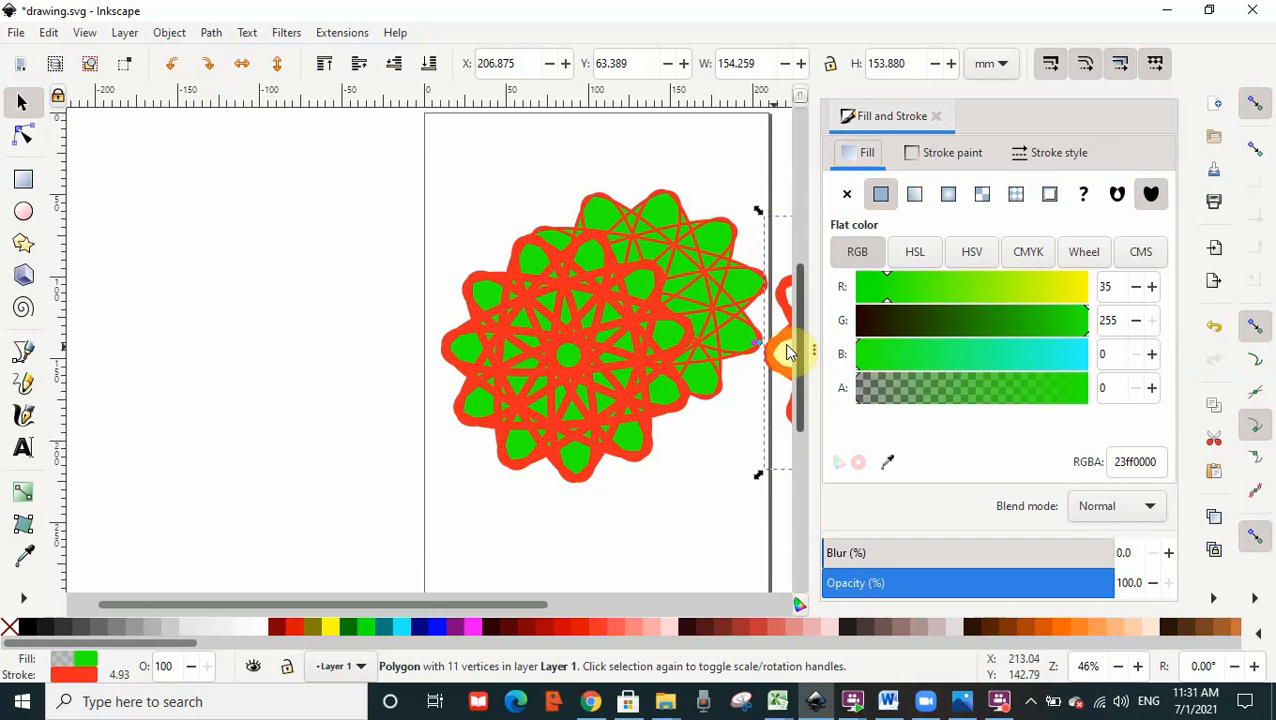
Place the unfilled polygon left of the page and move the green thick-stroked one down to the page's left edge
{"action": "left_click_drag", "start_coordinate": [678, 370], "coordinate": [165, 313]}
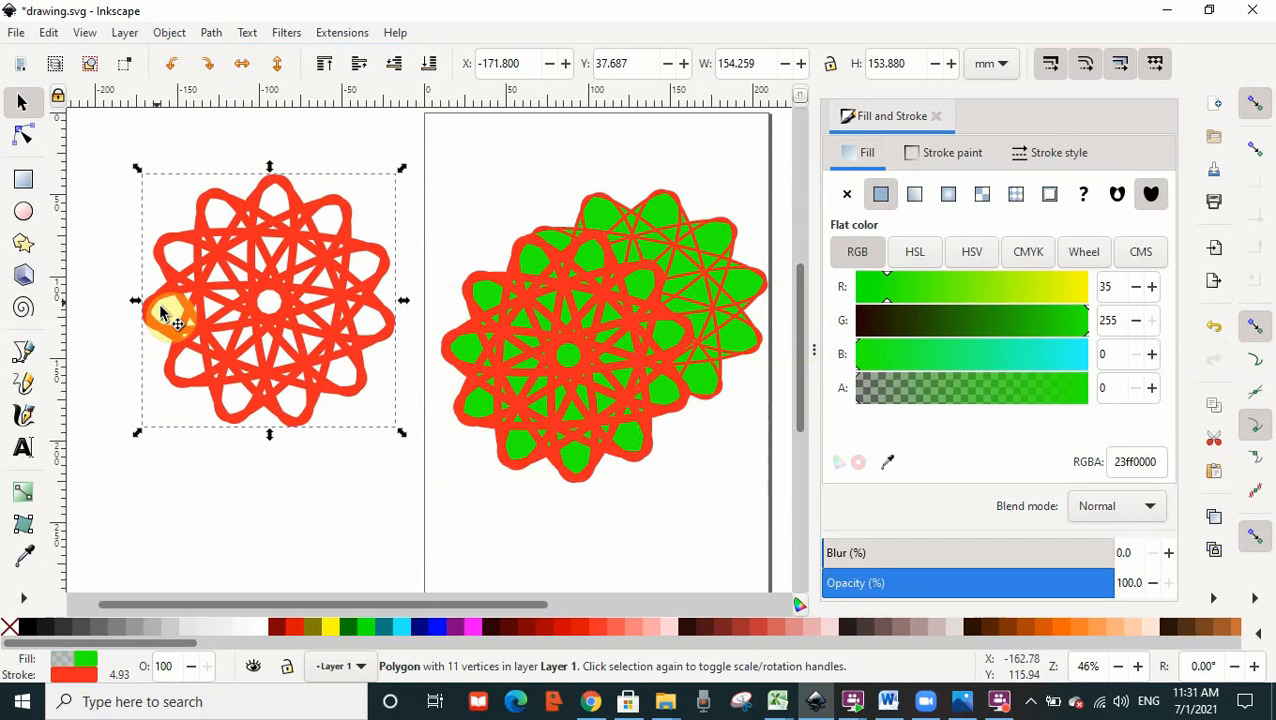
{"action": "left_click_drag", "start_coordinate": [527, 370], "coordinate": [433, 478]}
Reduce the unfilled polygon's stroke width to 1.634 mm
{"action": "left_click", "coordinate": [313, 296]}
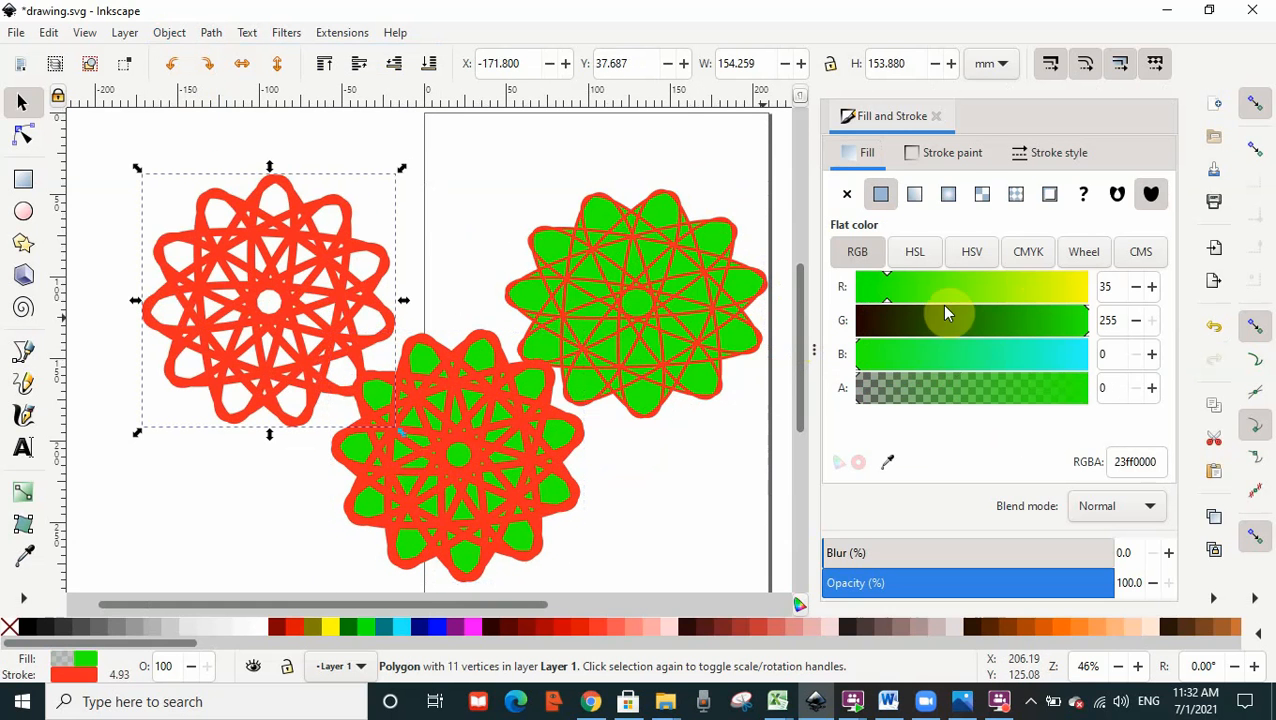
{"action": "left_click", "coordinate": [930, 160]}
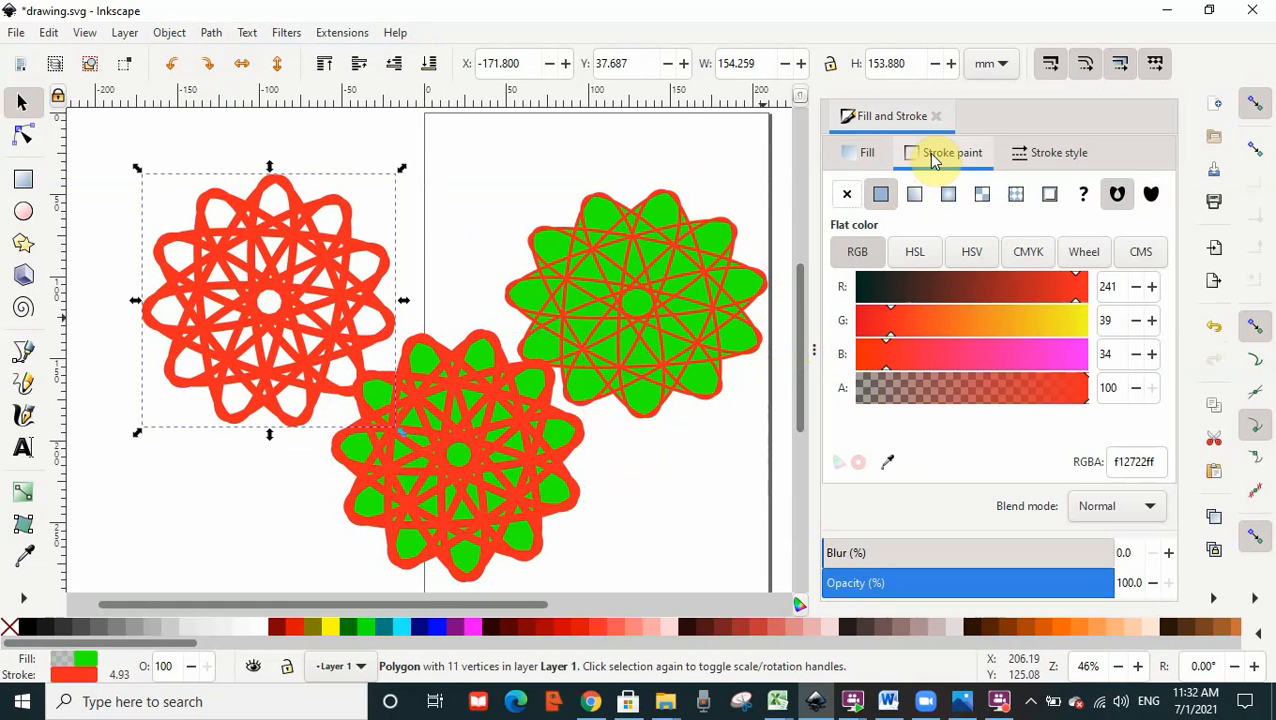
{"action": "left_click", "coordinate": [1042, 158]}
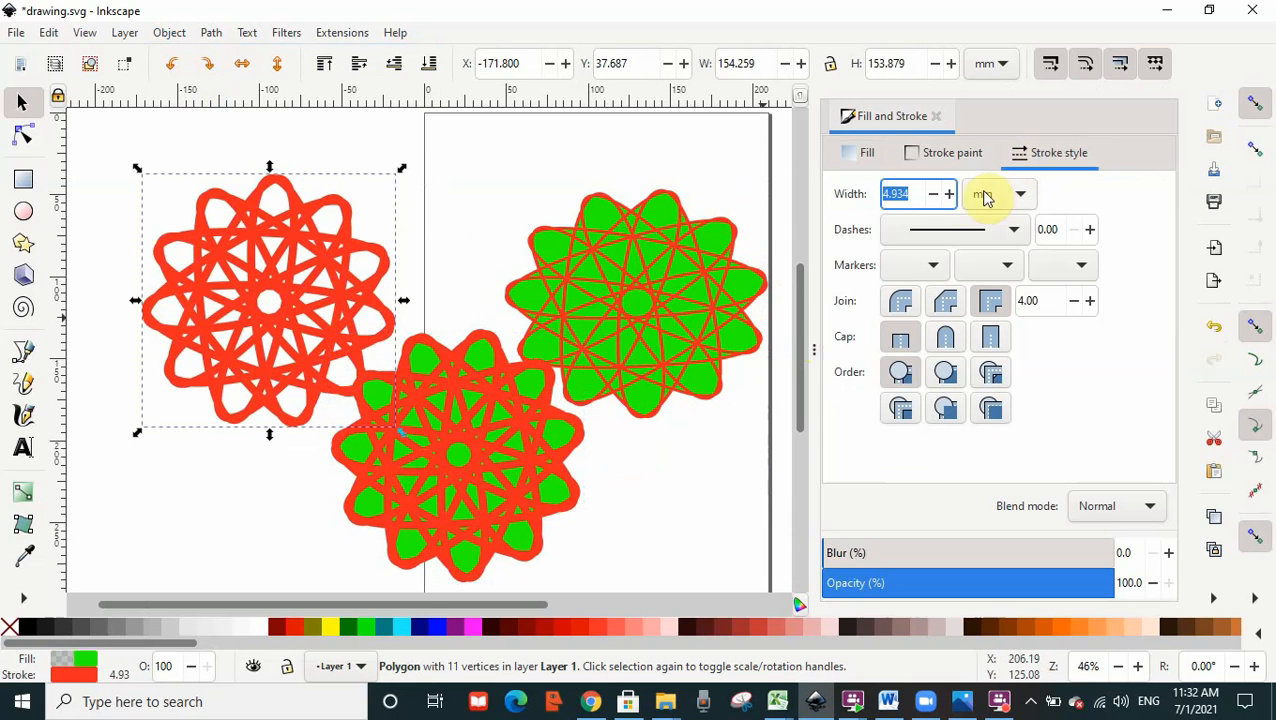
{"action": "left_click", "coordinate": [933, 196]}
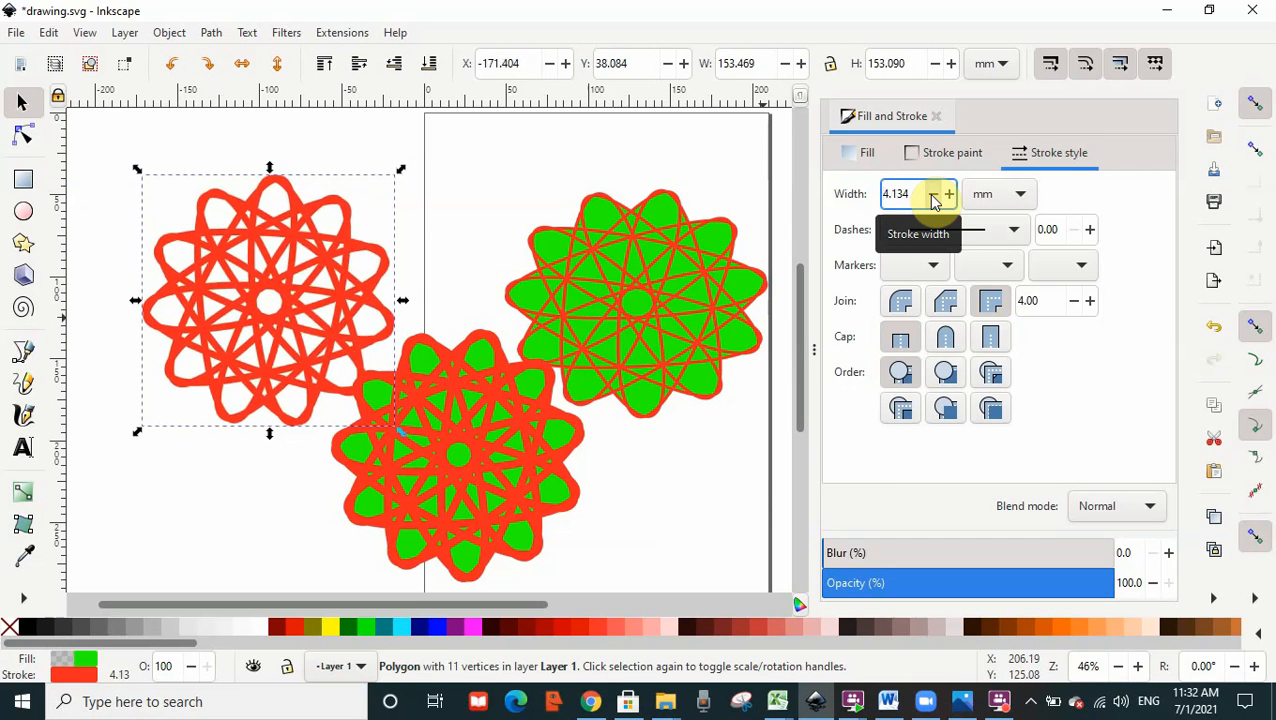
{"action": "left_click", "coordinate": [933, 196]}
{"action": "left_click", "coordinate": [933, 196]}
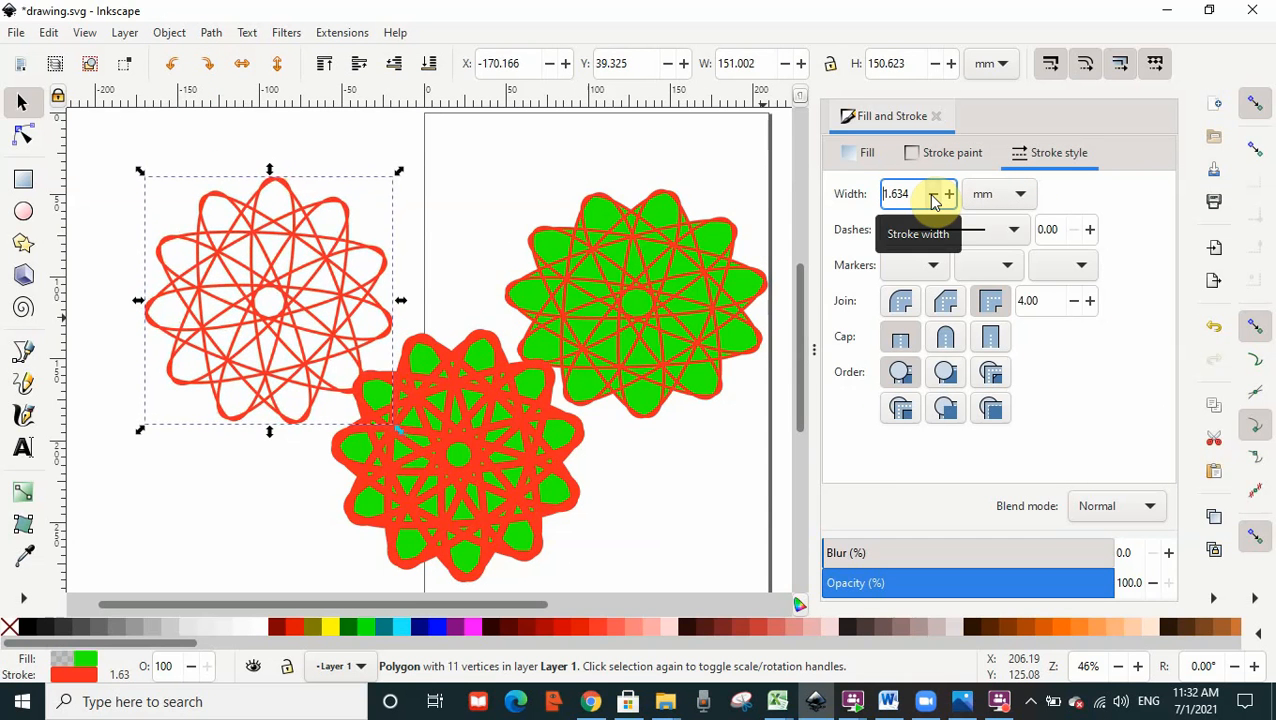
Set the stroke width of the green polygon straddling the page's left edge to 2.234 mm
{"action": "left_click", "coordinate": [543, 455]}
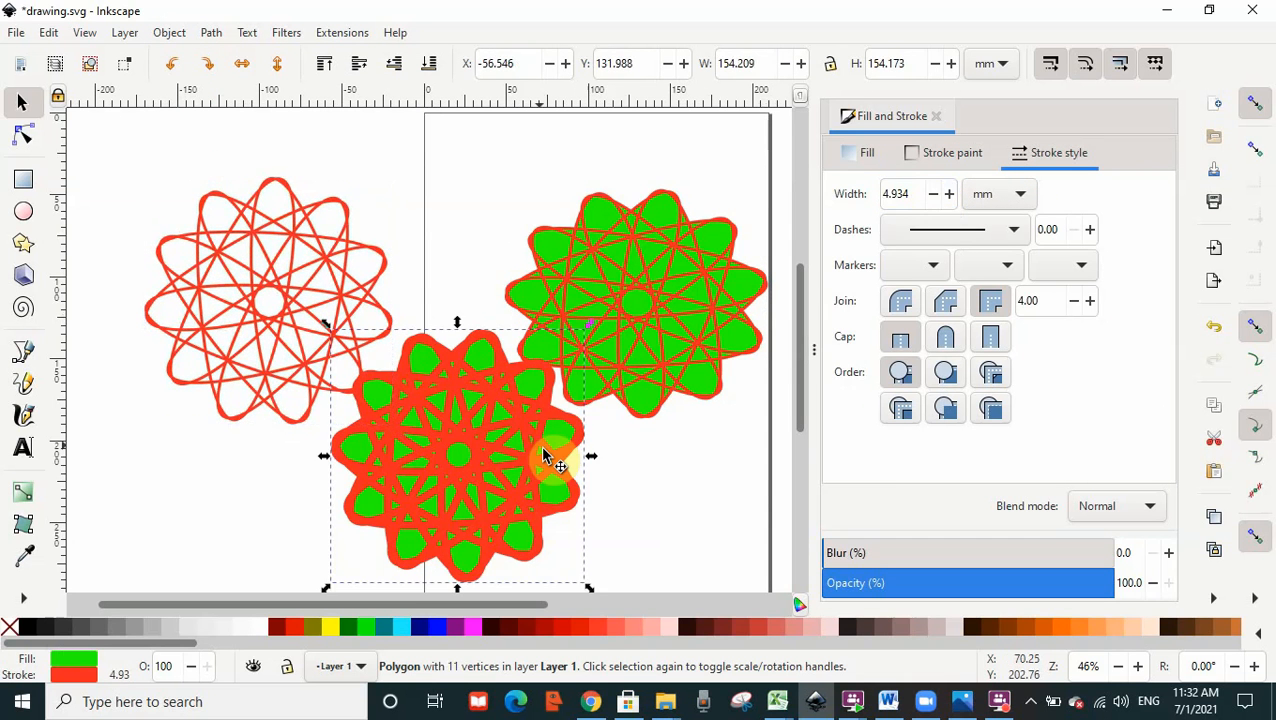
{"action": "left_click", "coordinate": [933, 196]}
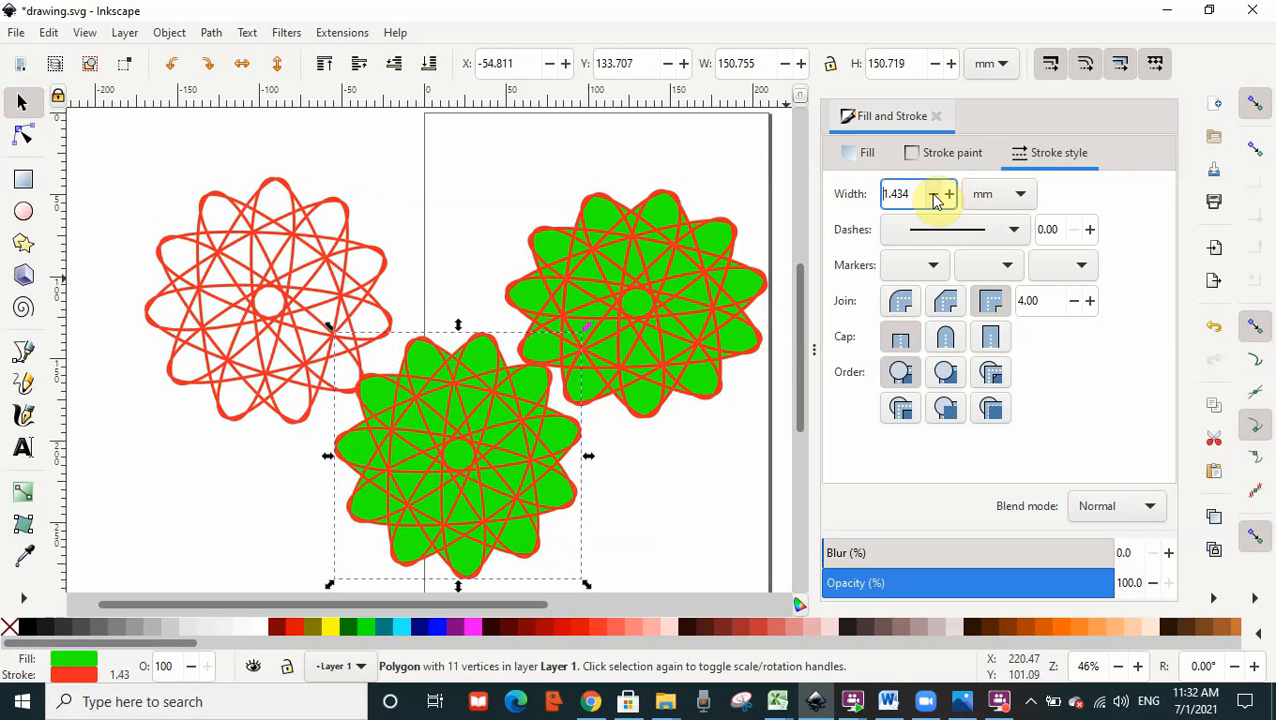
{"action": "left_click", "coordinate": [948, 195]}
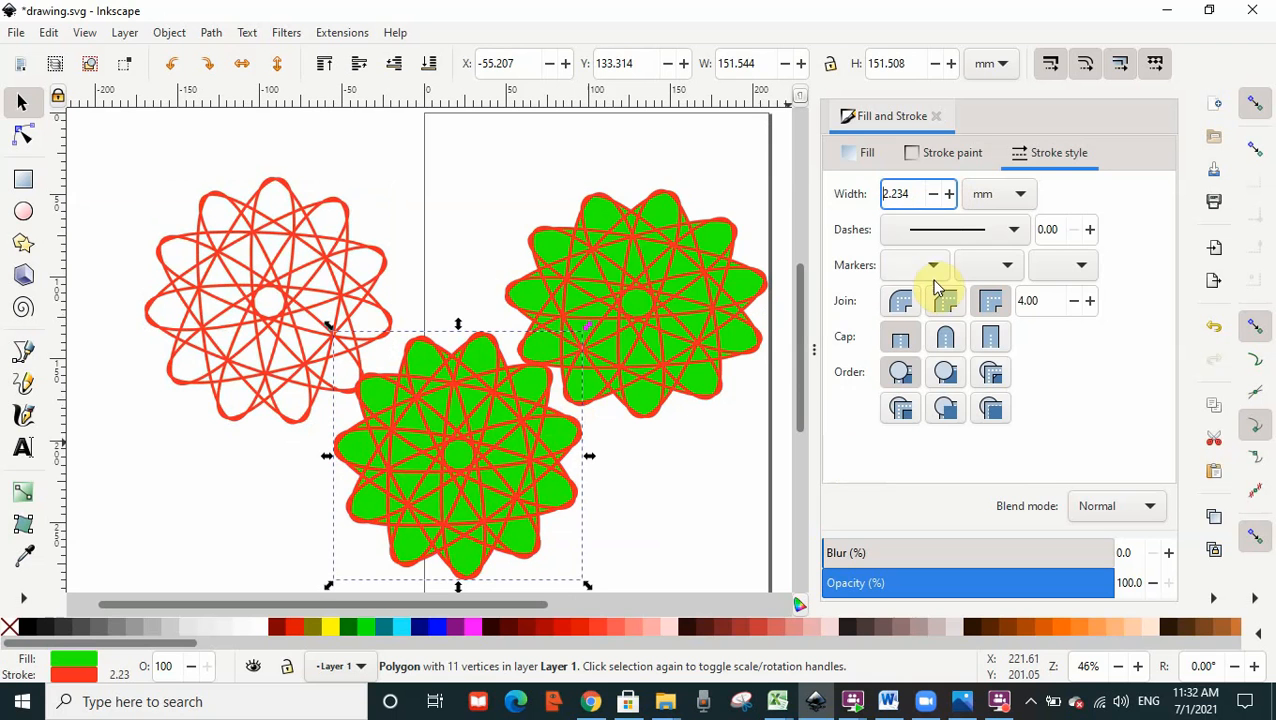
Recolour that polygon's stroke to purple (5c16dcff) by setting its HSL hue to 261
{"action": "left_click", "coordinate": [948, 156]}
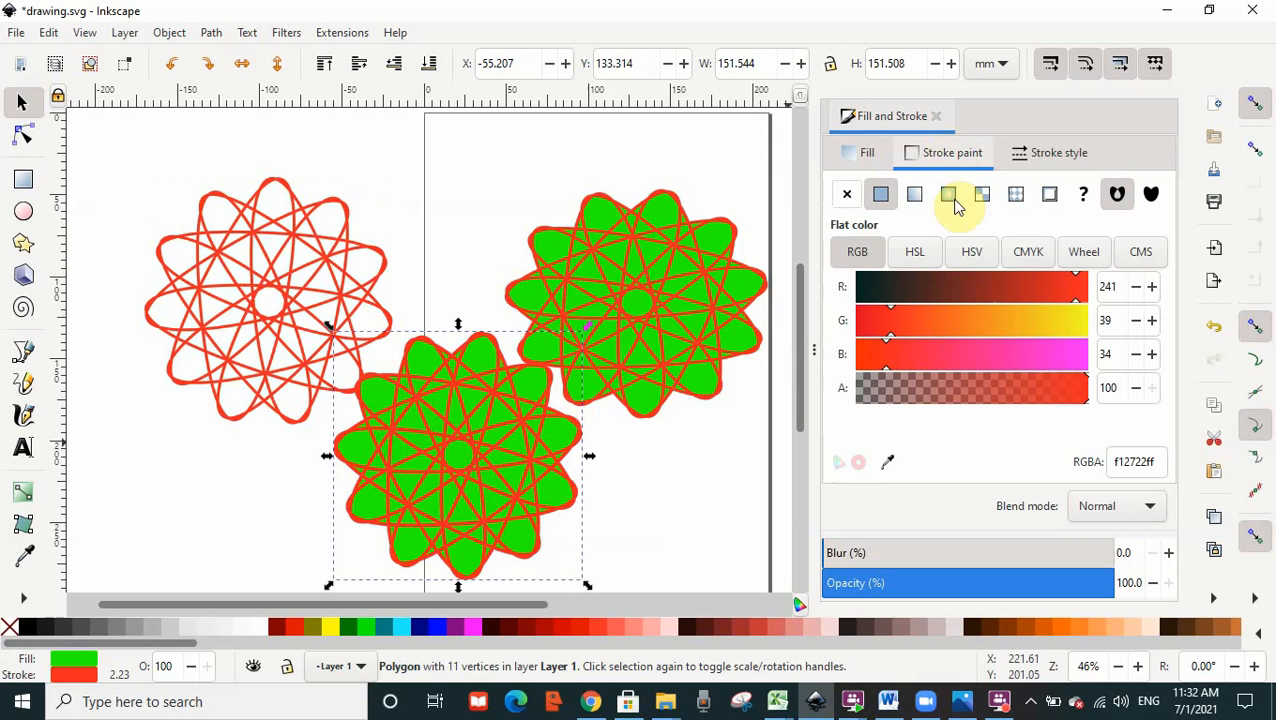
{"action": "left_click", "coordinate": [1060, 338]}
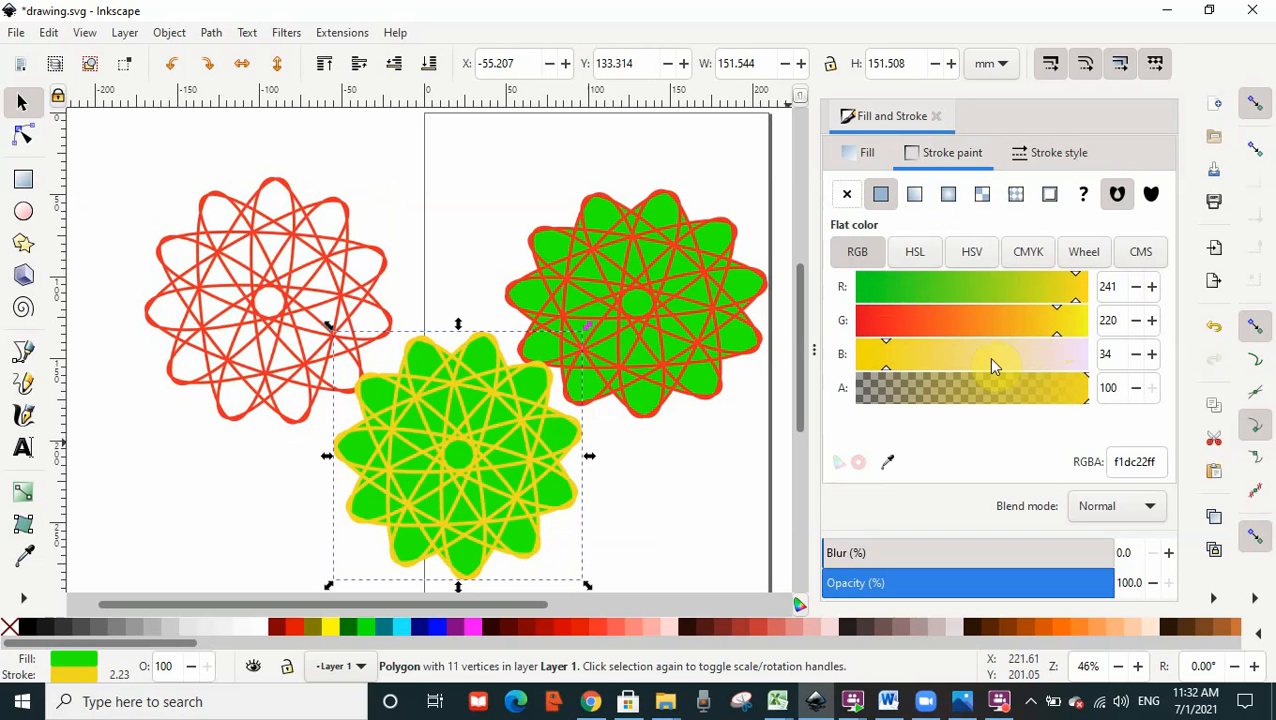
{"action": "left_click", "coordinate": [877, 290]}
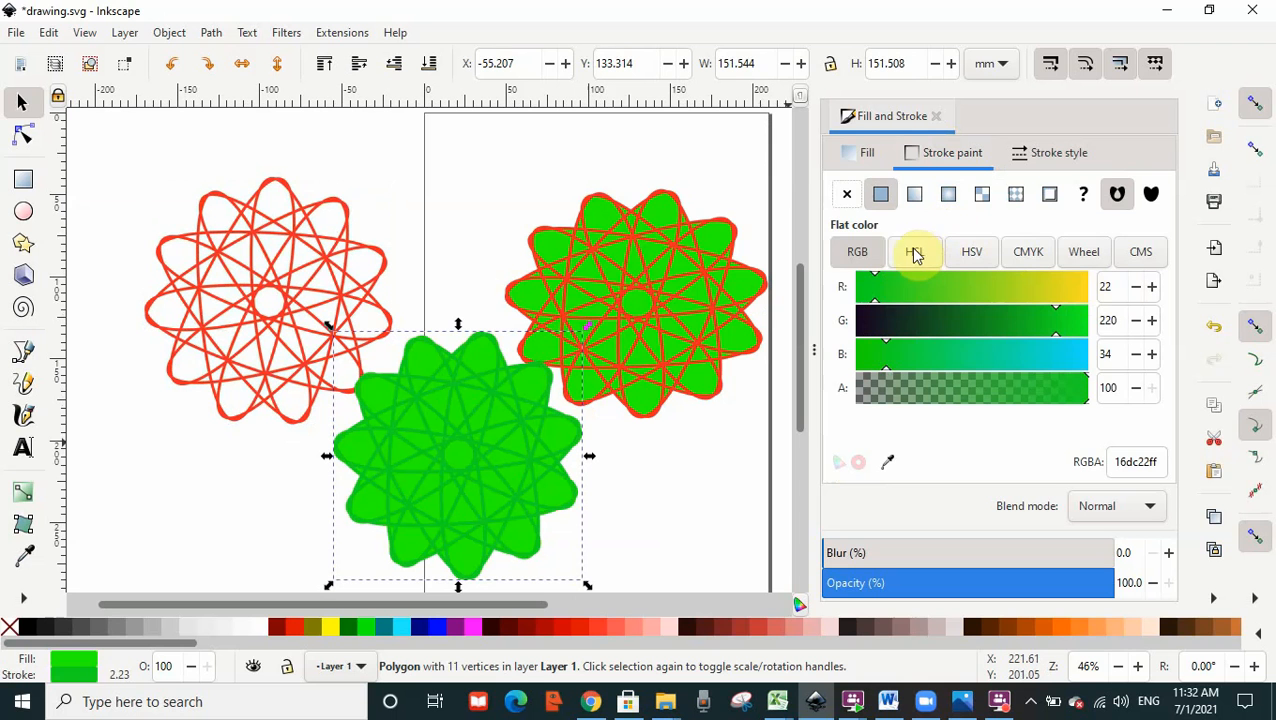
{"action": "left_click", "coordinate": [915, 255]}
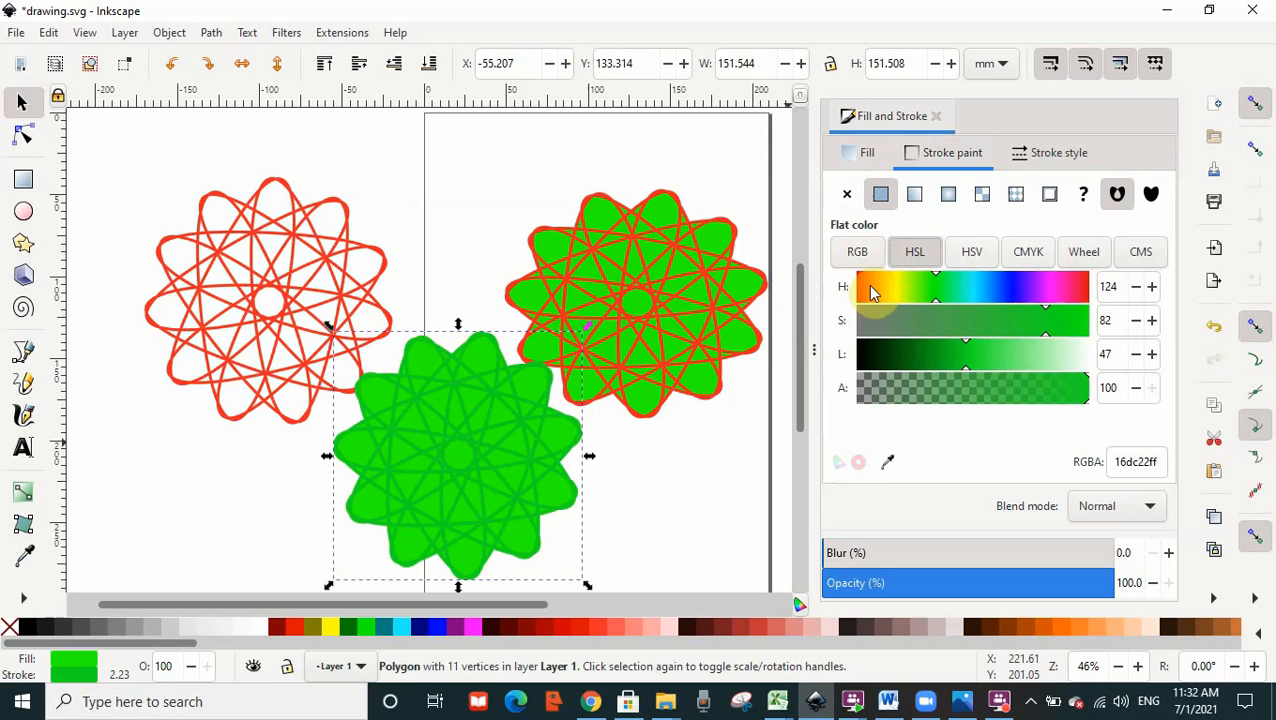
{"action": "left_click_drag", "start_coordinate": [872, 290], "coordinate": [1028, 286]}
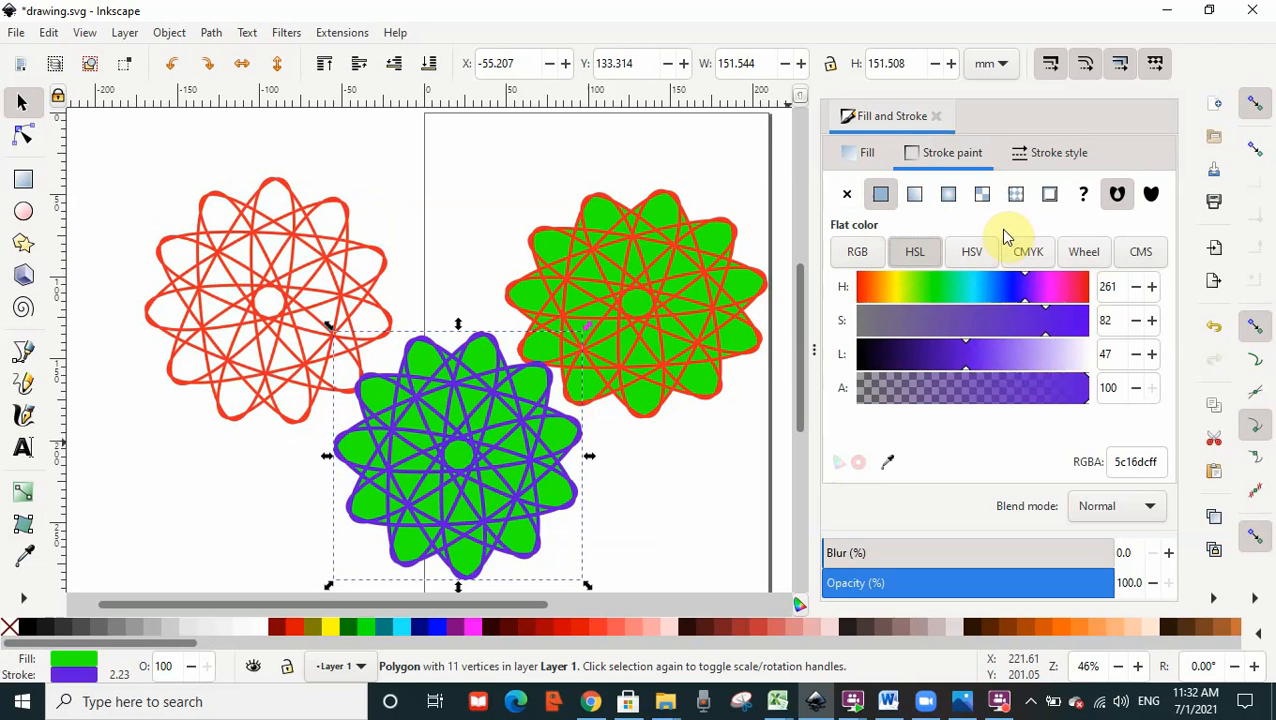
View the purple stroke colour in the Wheel, CMYK and CMS colour modes
{"action": "left_click", "coordinate": [1091, 251]}
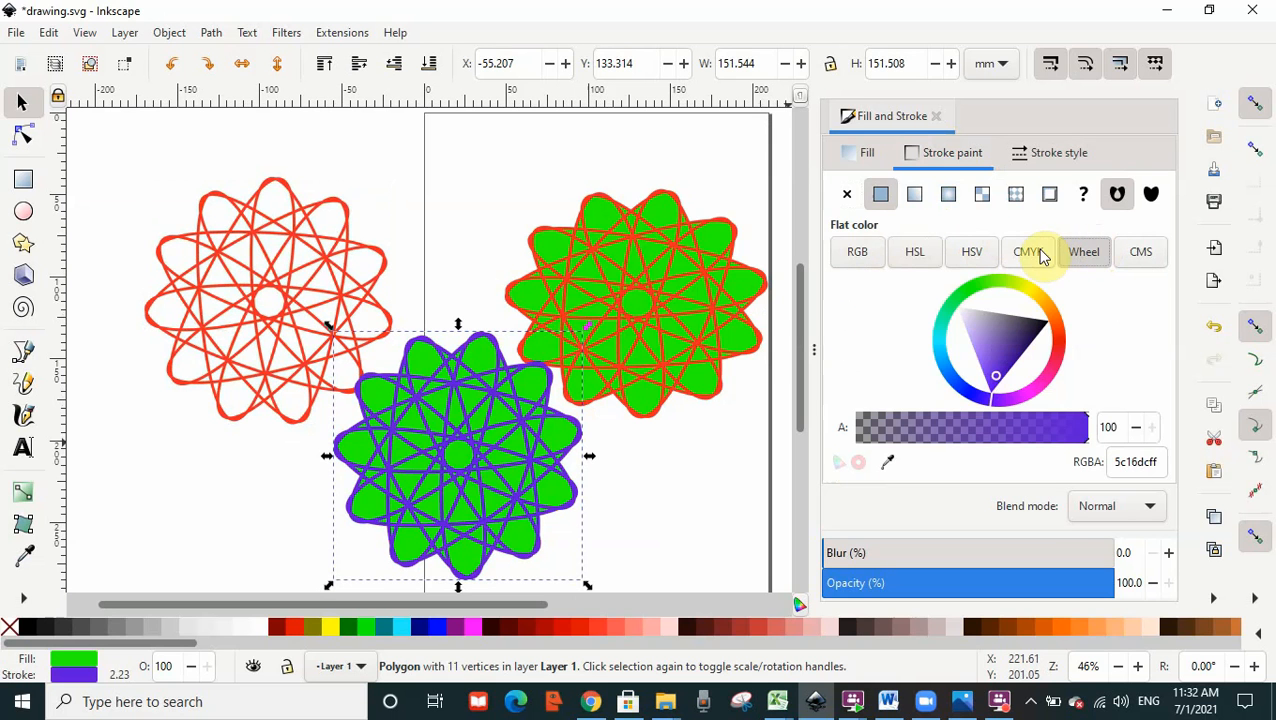
{"action": "left_click", "coordinate": [1043, 251]}
{"action": "left_click", "coordinate": [1131, 253]}
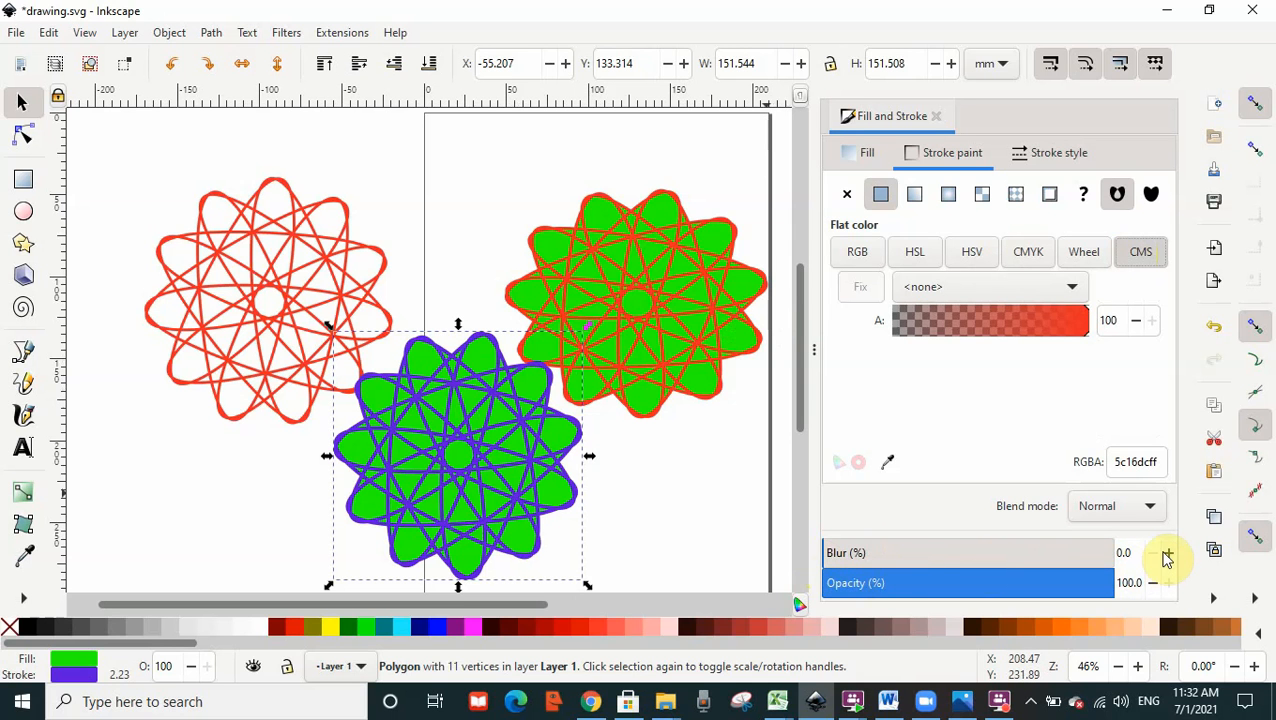
Blur the purple-stroked polygon by 22.8% and the unfilled red polygon by 24%
{"action": "left_click", "coordinate": [1170, 555]}
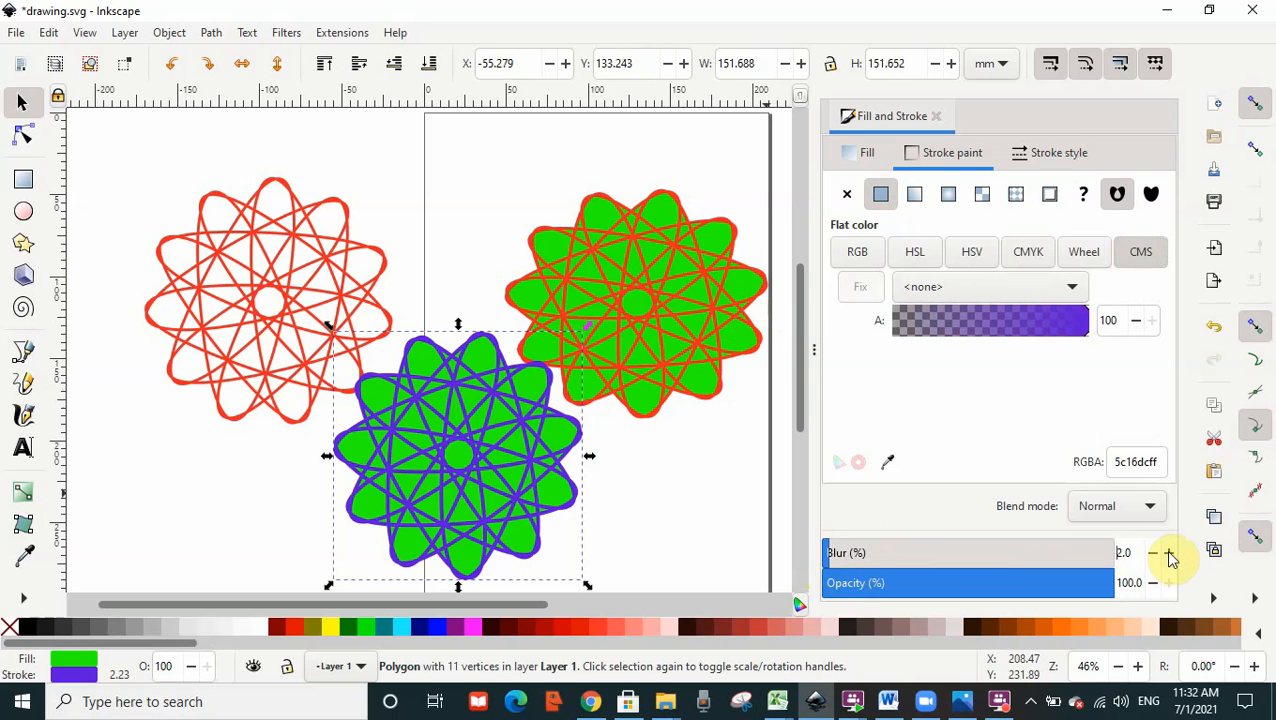
{"action": "left_click", "coordinate": [1170, 555]}
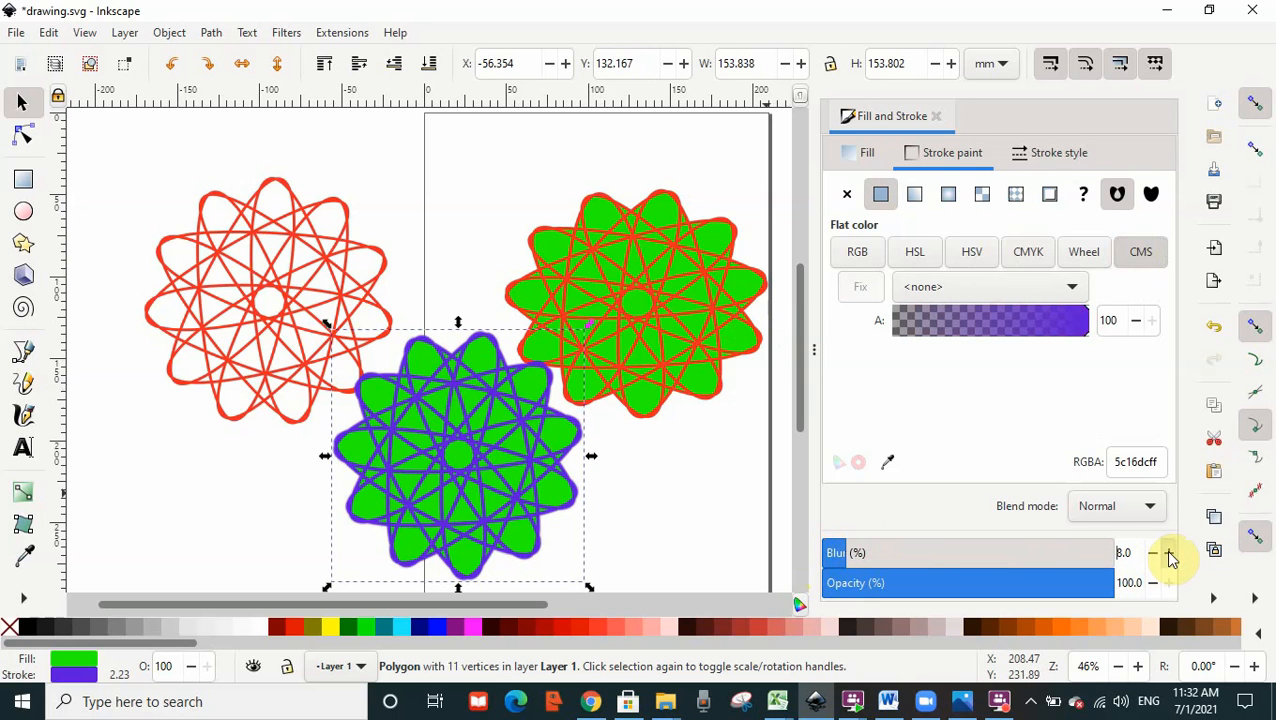
{"action": "mouse_move", "coordinate": [854, 555]}
{"action": "left_mouse_down"}
{"action": "mouse_move", "coordinate": [840, 558]}
{"action": "mouse_move", "coordinate": [922, 560]}
{"action": "mouse_move", "coordinate": [874, 558]}
{"action": "mouse_move", "coordinate": [917, 558]}
{"action": "mouse_move", "coordinate": [898, 565]}
{"action": "left_mouse_up"}
{"action": "left_click", "coordinate": [227, 320]}
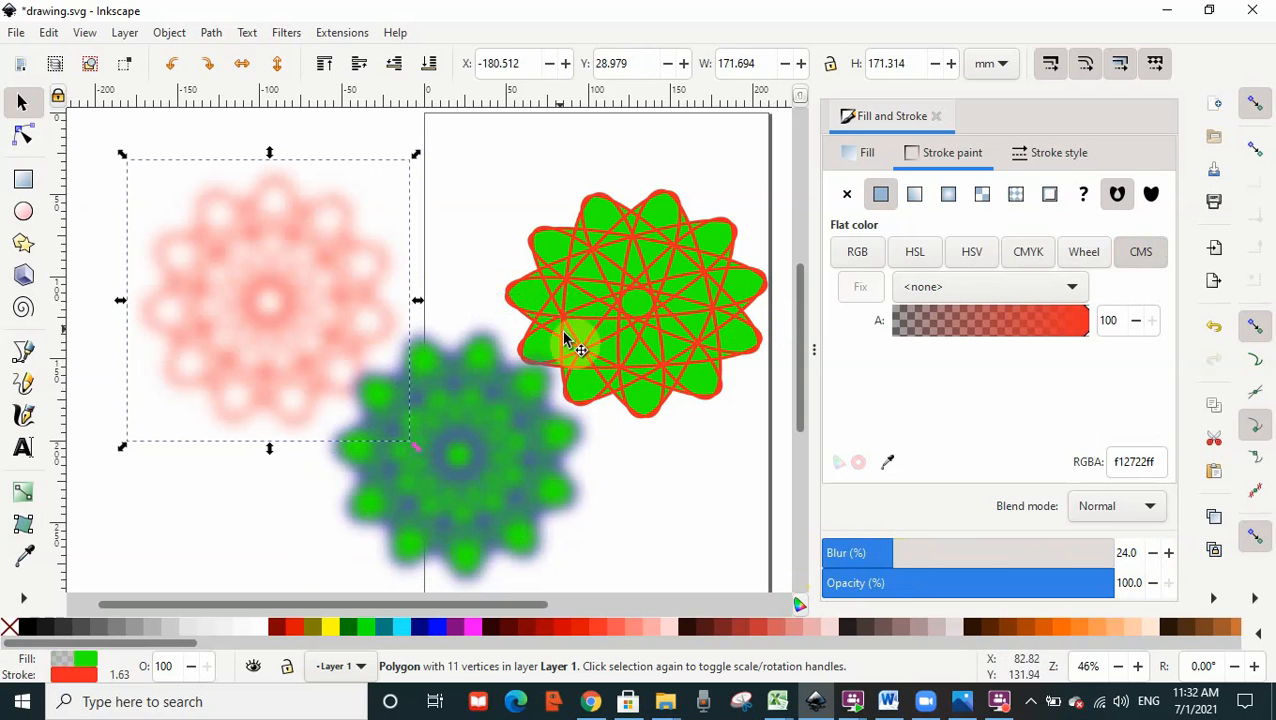
Move the unblurred green polygon over the two blurred ones, to about X -55.4, Y 38.7 mm, and raise it to the top
{"action": "left_click", "coordinate": [498, 214]}
{"action": "left_click_drag", "start_coordinate": [577, 268], "coordinate": [518, 265]}
{"action": "left_click", "coordinate": [632, 267]}
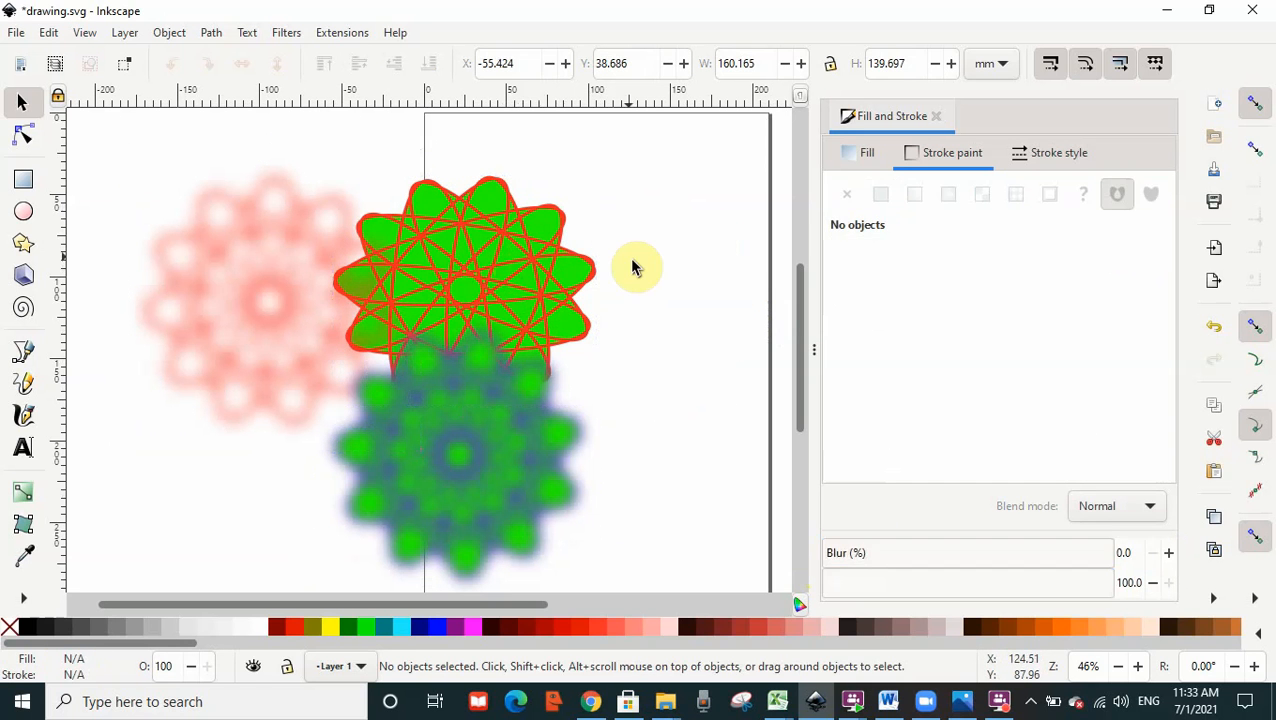
{"action": "left_click", "coordinate": [548, 277]}
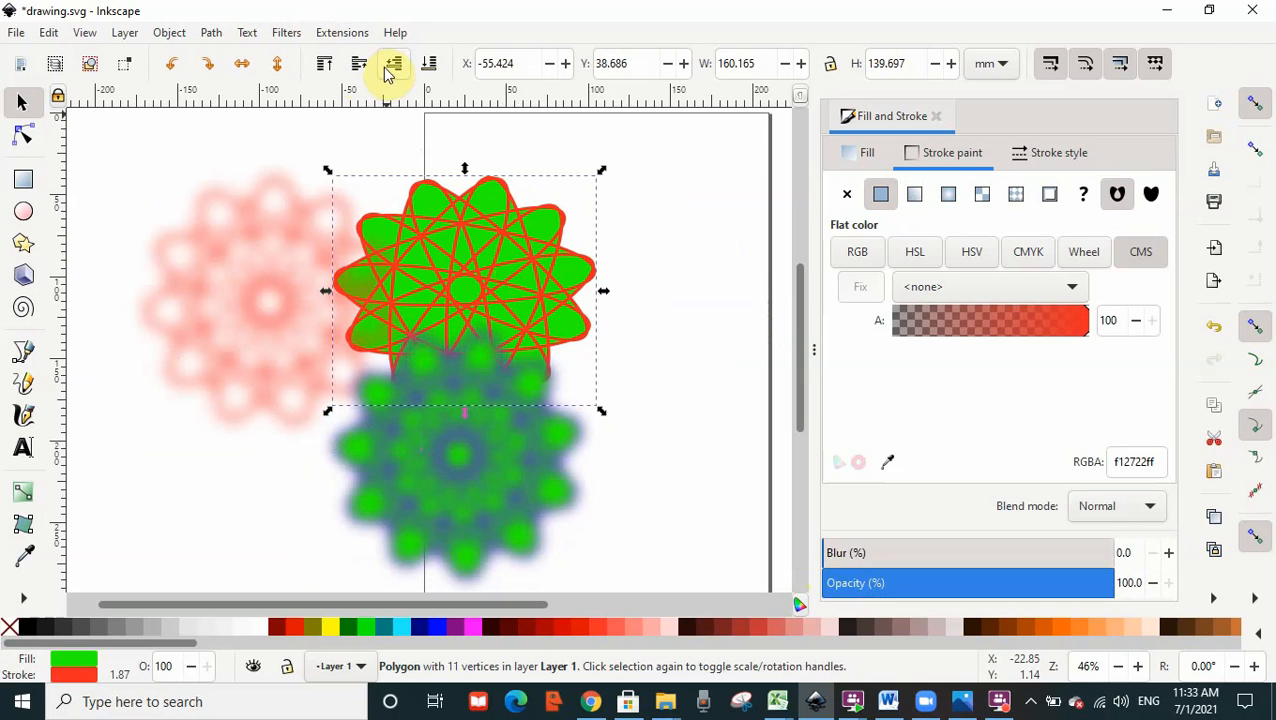
{"action": "left_click", "coordinate": [325, 63]}
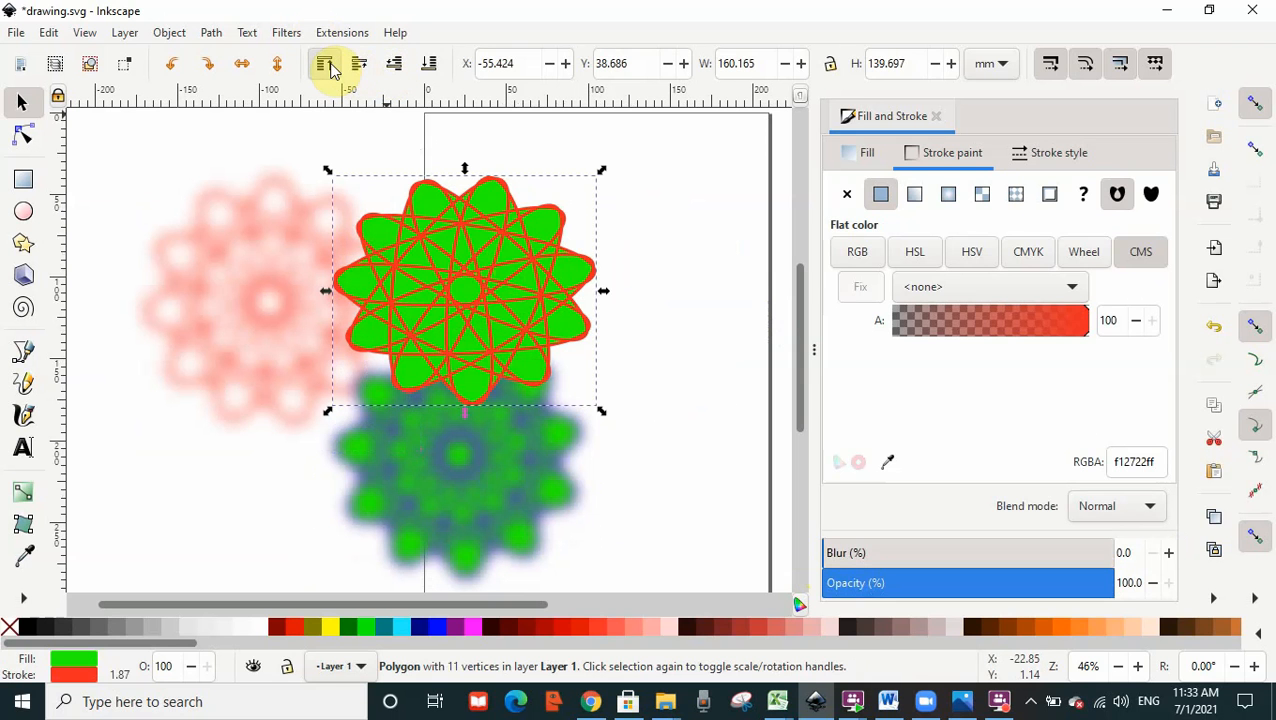
{"action": "left_click", "coordinate": [670, 297]}
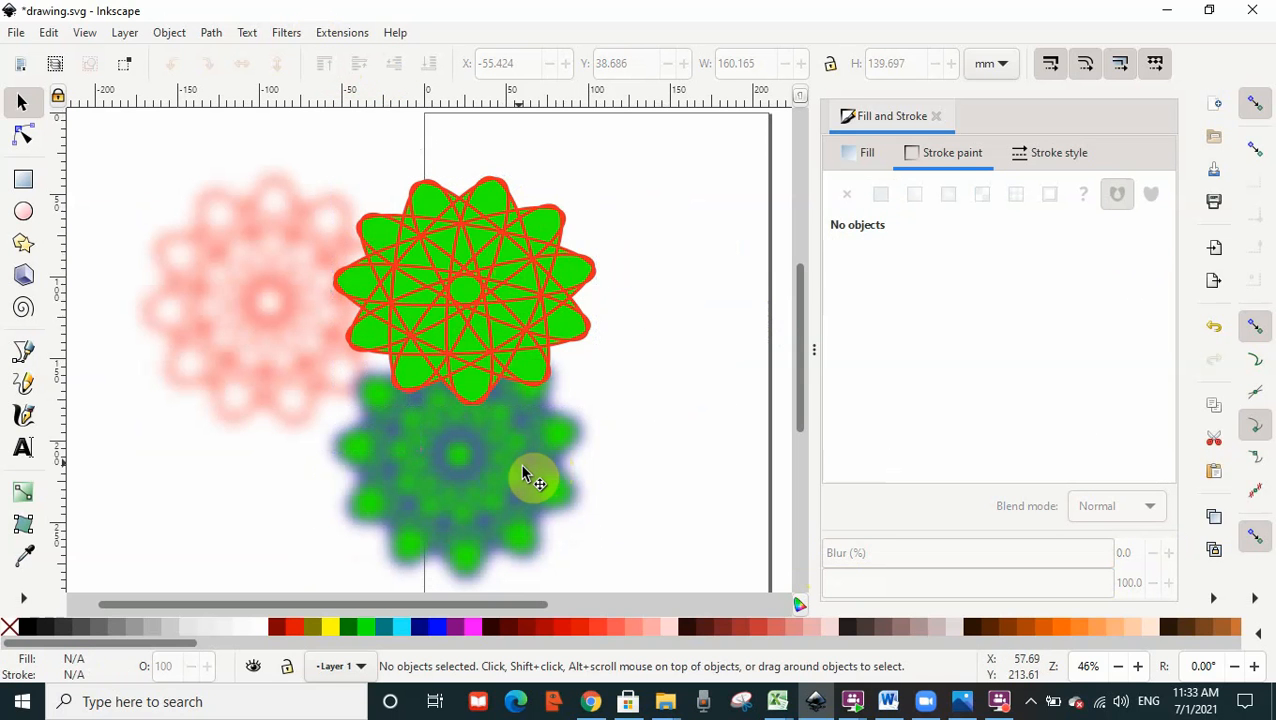
Copy and paste the blurred unfilled red polygon, placing the copy on the page's upper part at about X 37.5, Y -0.6 mm
{"action": "left_click", "coordinate": [198, 303]}
{"action": "right_click", "coordinate": [197, 302]}
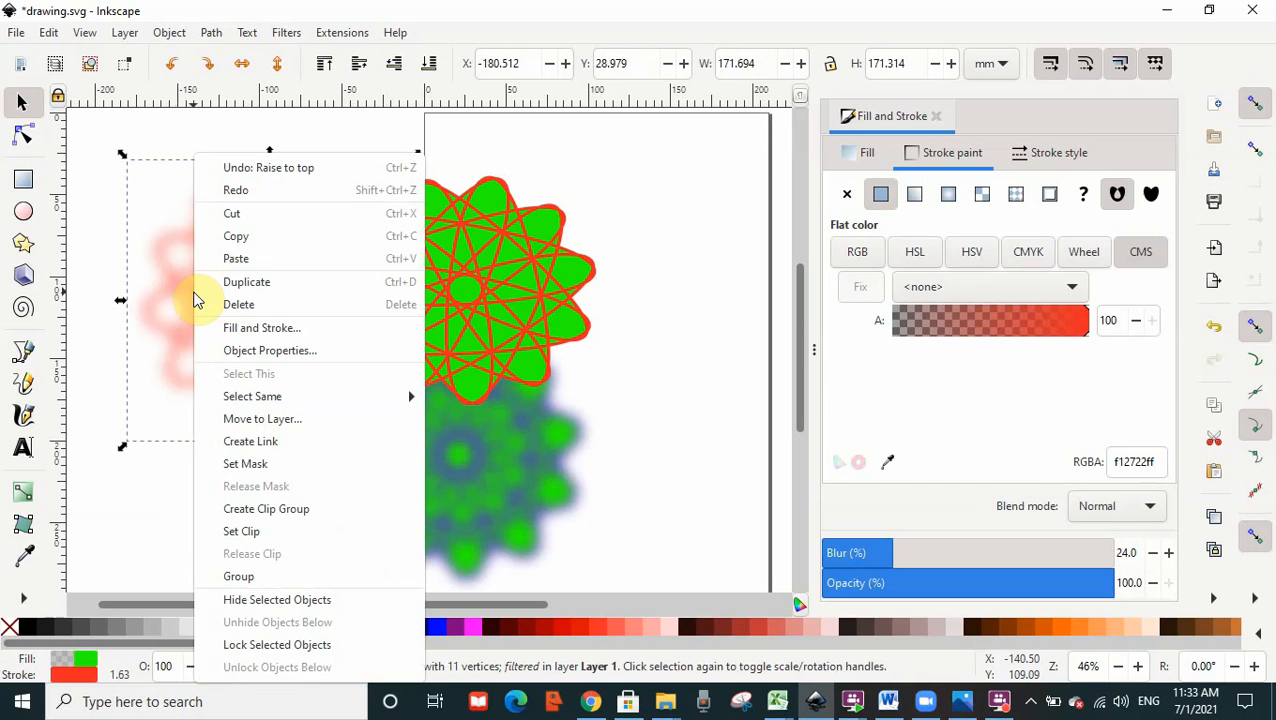
{"action": "left_click", "coordinate": [229, 240]}
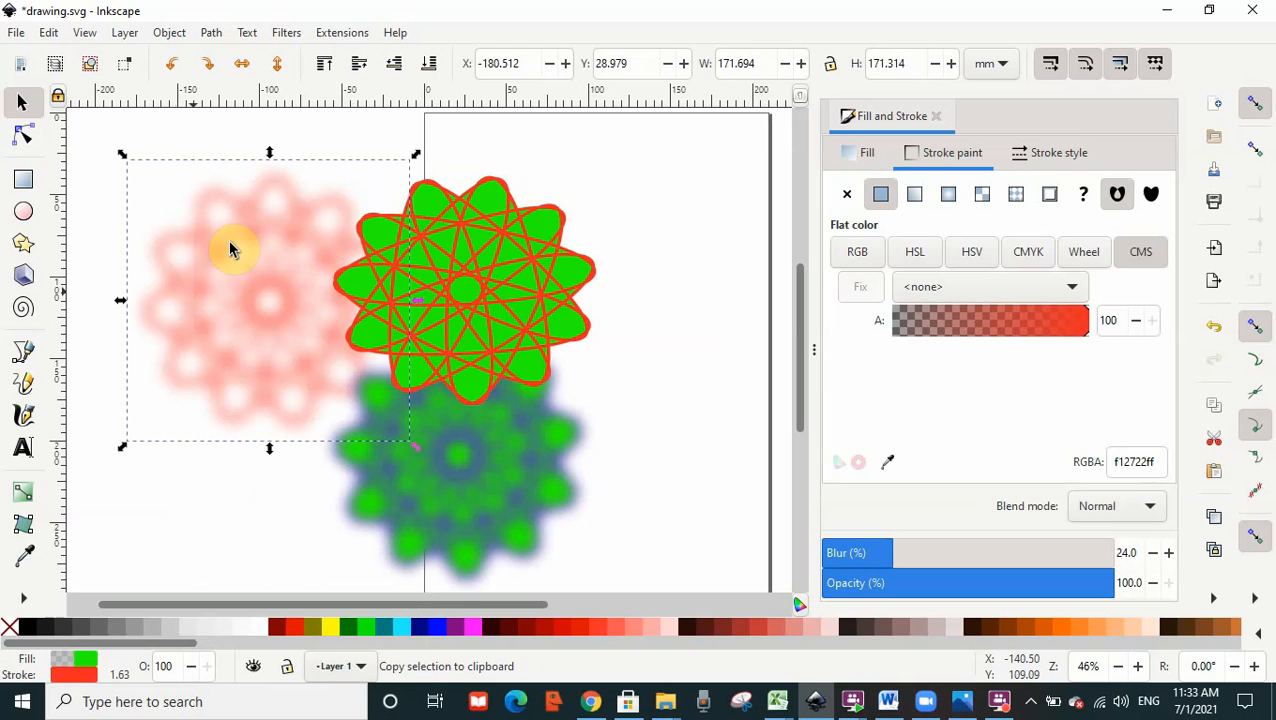
{"action": "right_click", "coordinate": [570, 185]}
{"action": "left_click", "coordinate": [606, 286]}
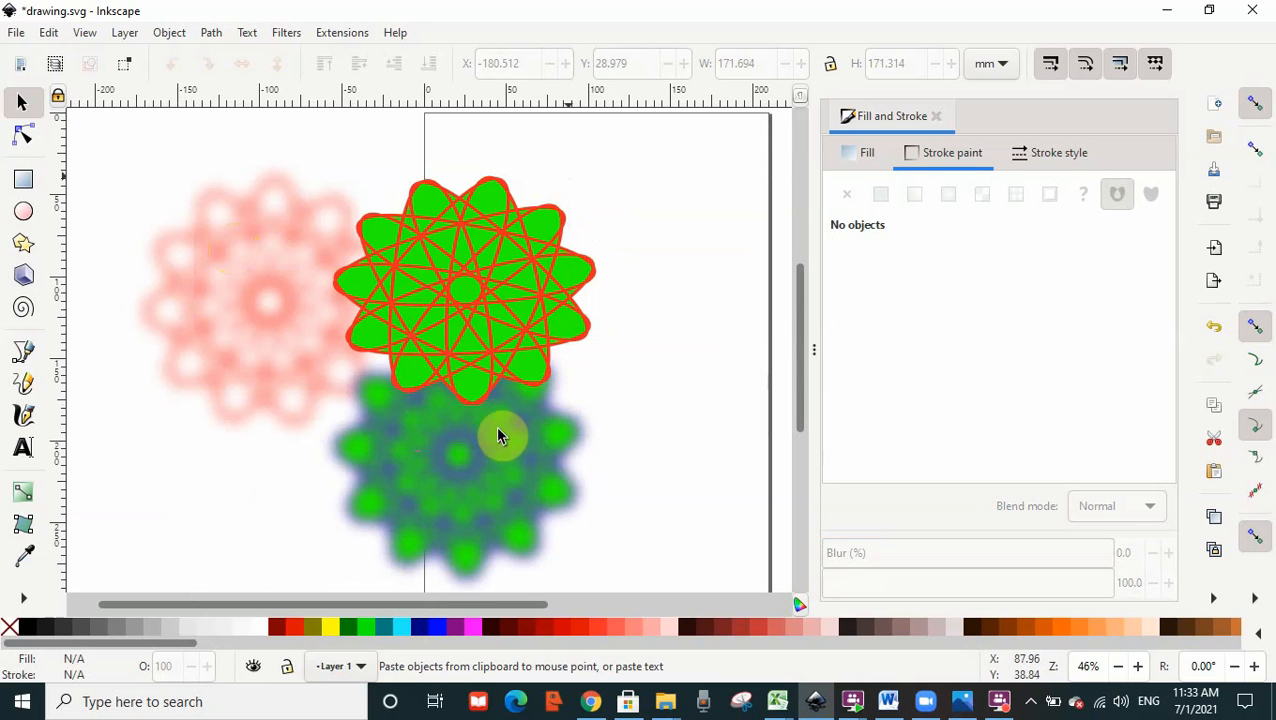
{"action": "left_click", "coordinate": [498, 452]}
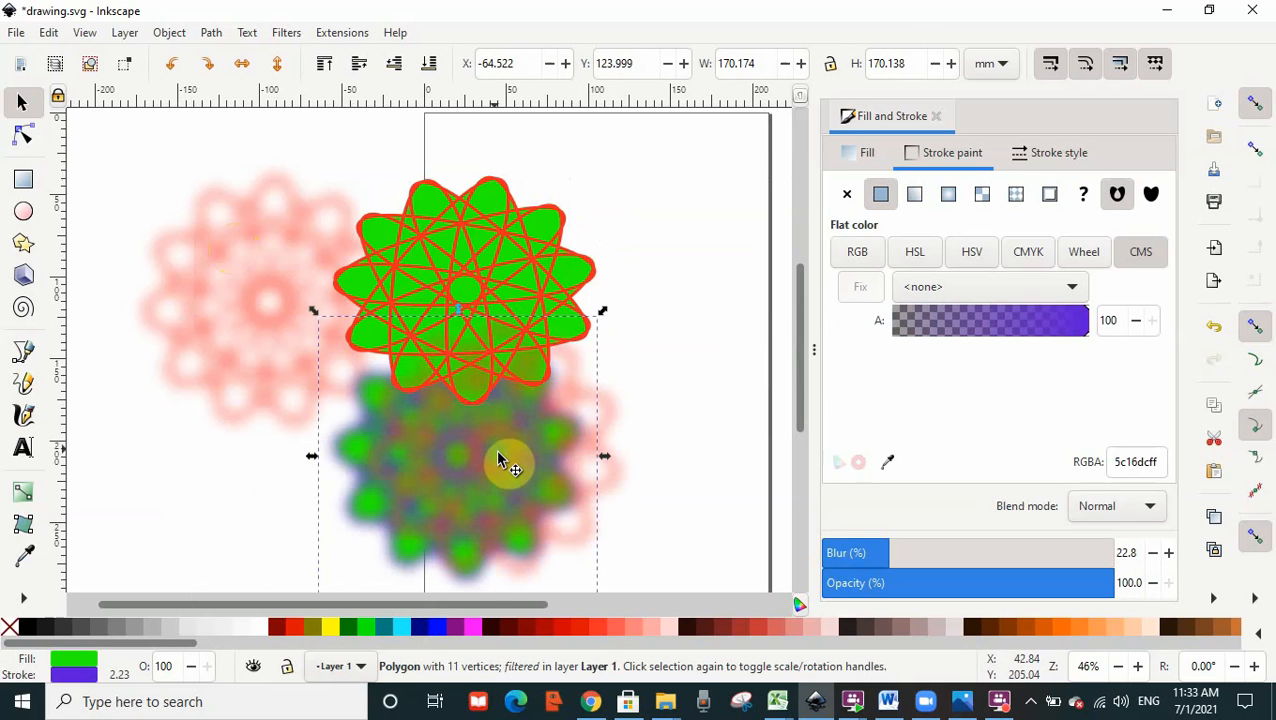
{"action": "left_click", "coordinate": [607, 435]}
{"action": "mouse_move", "coordinate": [641, 390]}
{"action": "left_mouse_down"}
{"action": "mouse_move", "coordinate": [703, 262]}
{"action": "mouse_move", "coordinate": [749, 222]}
{"action": "left_mouse_up"}
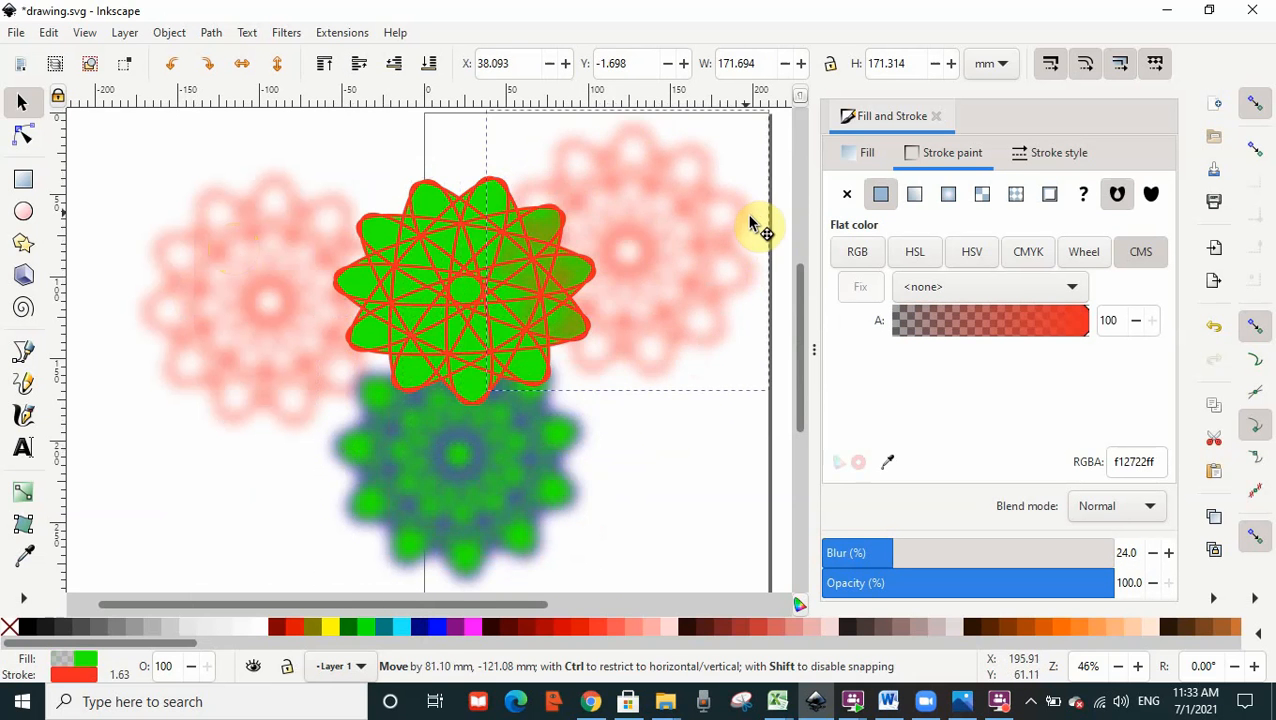
Copy the blurred purple-stroked polygon and paste it over the upper part of the left blurred red polygon
{"action": "left_click", "coordinate": [518, 488]}
{"action": "right_click", "coordinate": [518, 488]}
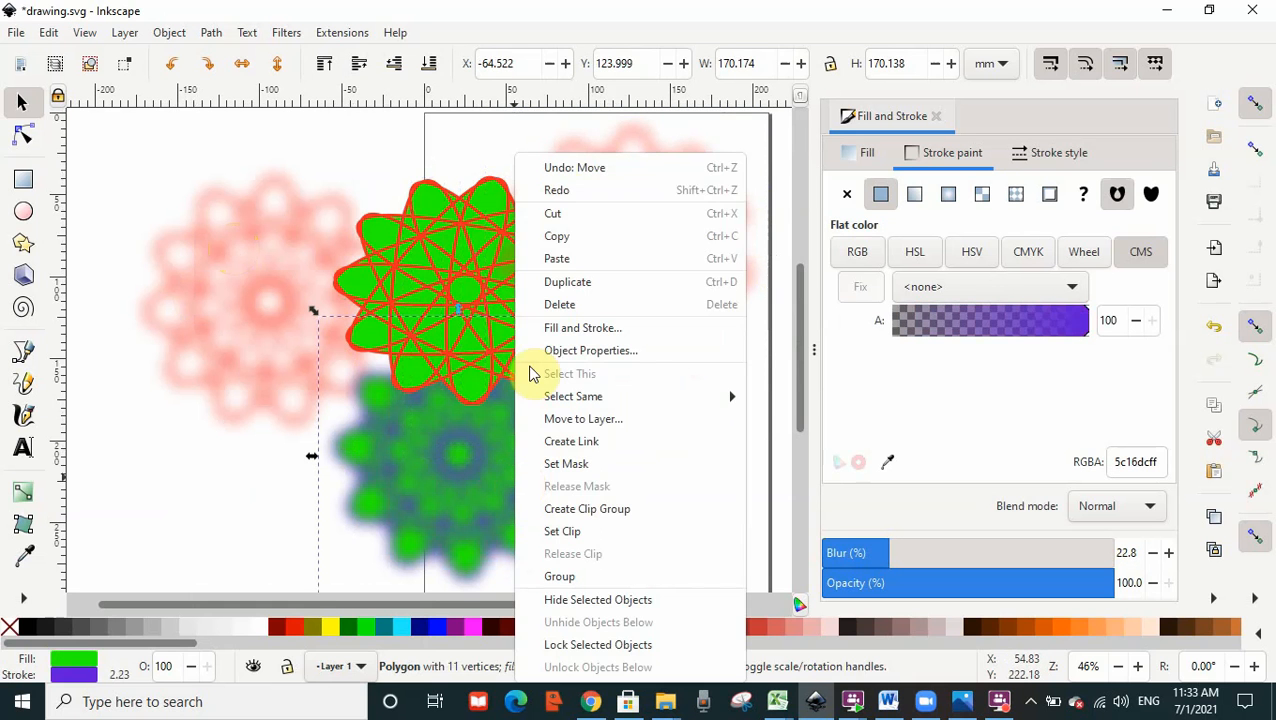
{"action": "left_click", "coordinate": [561, 235]}
{"action": "right_click", "coordinate": [342, 151]}
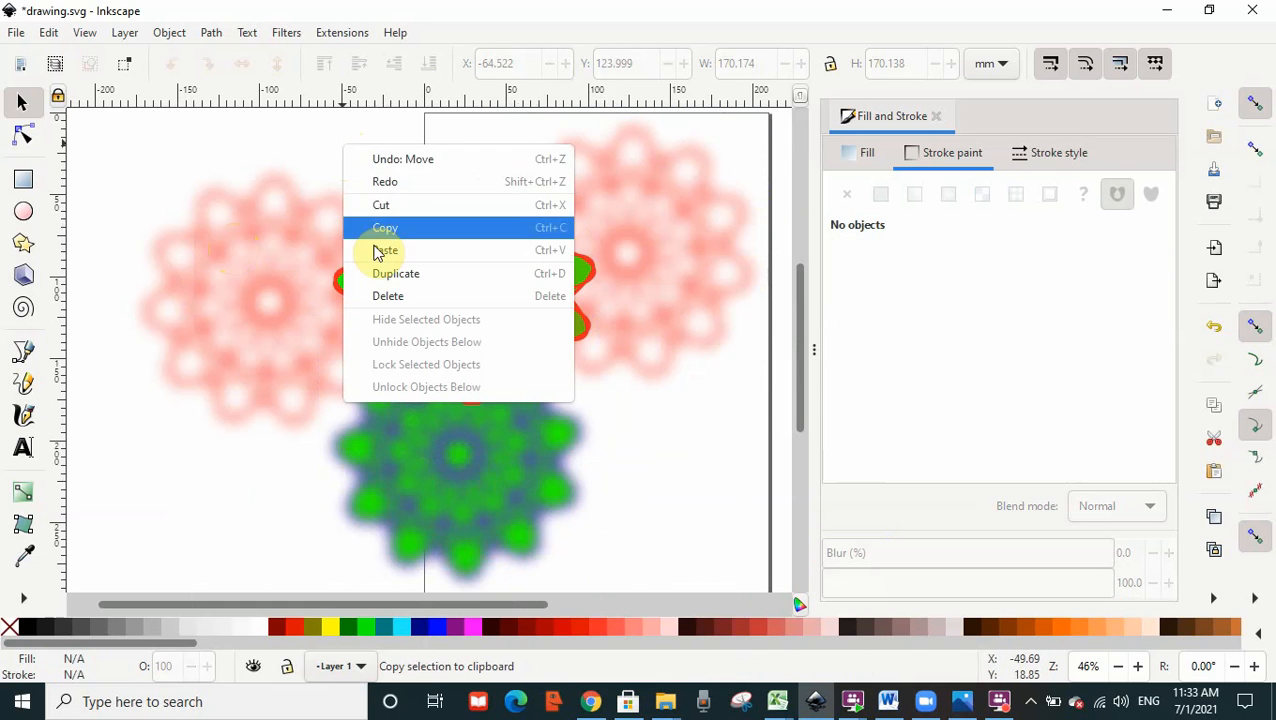
{"action": "left_click", "coordinate": [378, 250]}
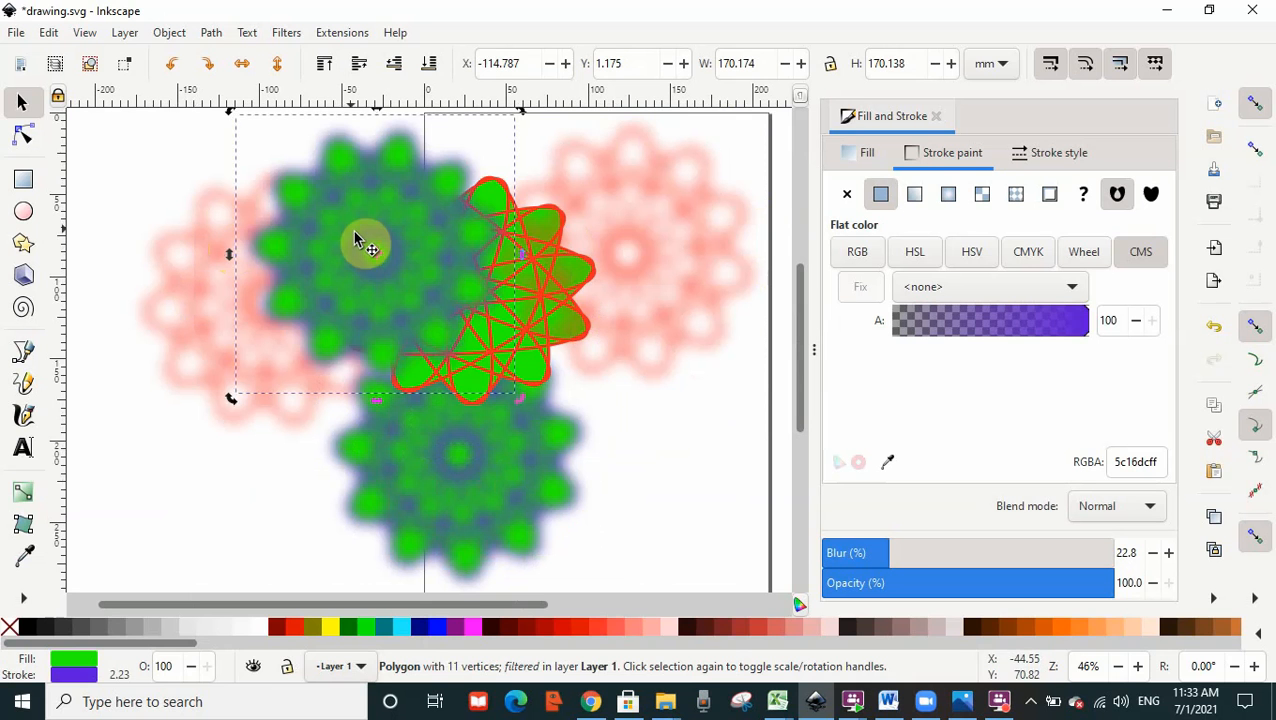
Raise the unblurred green polygon with the red stroke to the top of the stack
{"action": "left_click", "coordinate": [538, 295]}
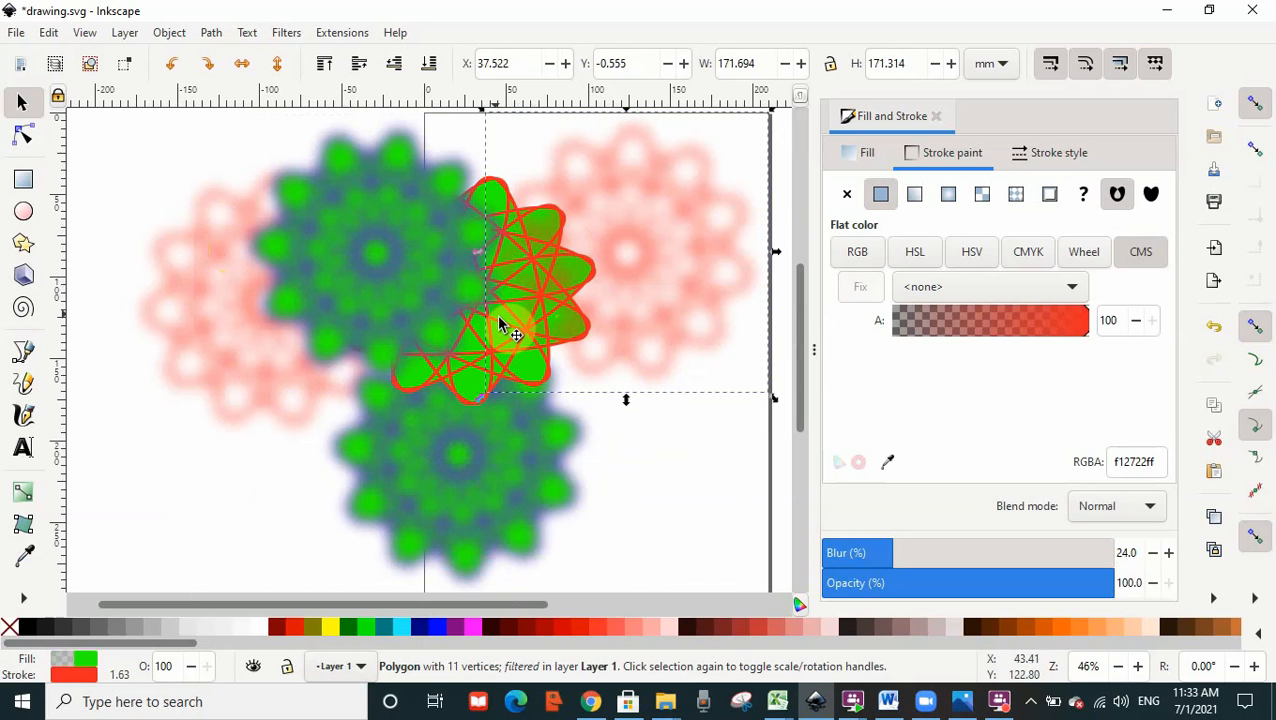
{"action": "left_click", "coordinate": [465, 360]}
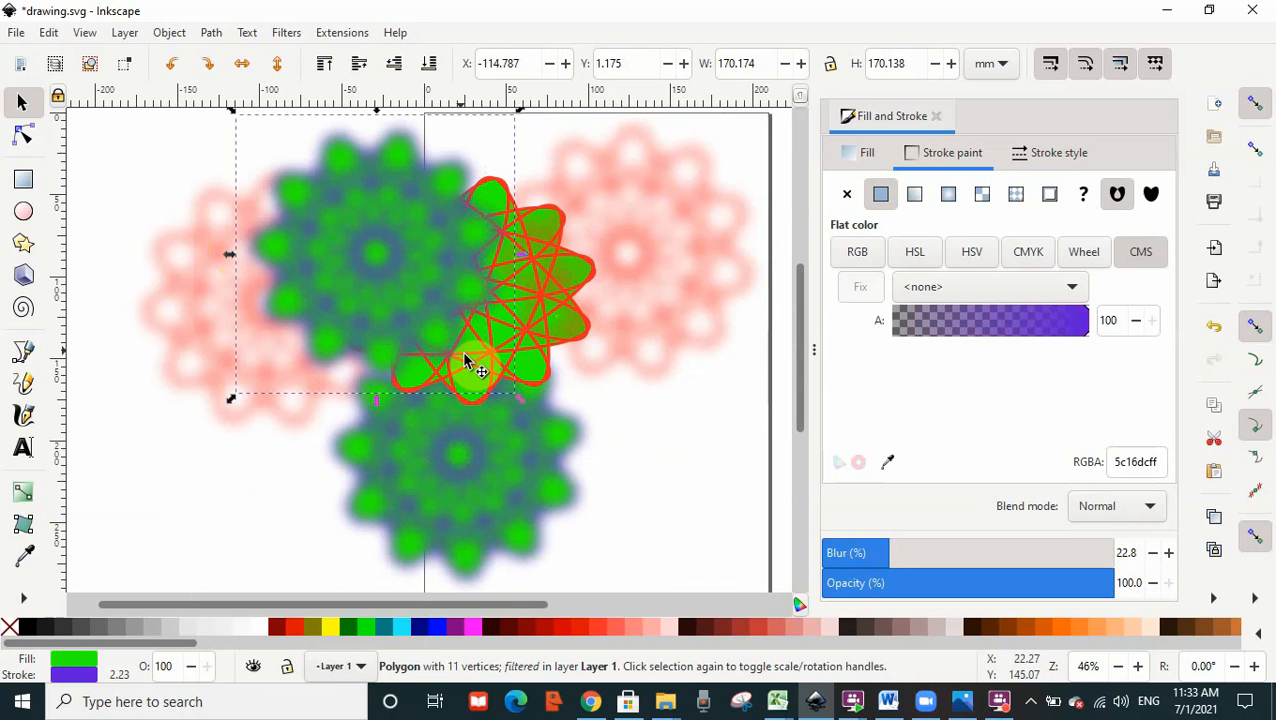
{"action": "left_click", "coordinate": [513, 387]}
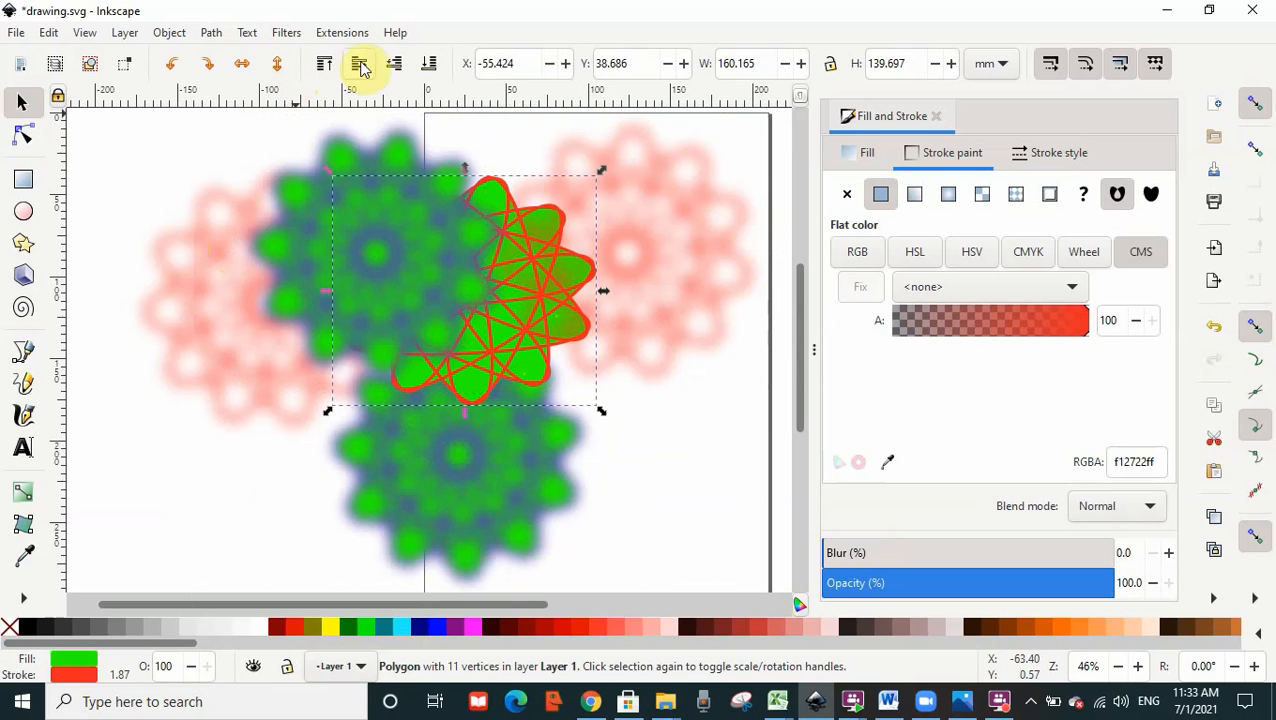
{"action": "left_click", "coordinate": [324, 63]}
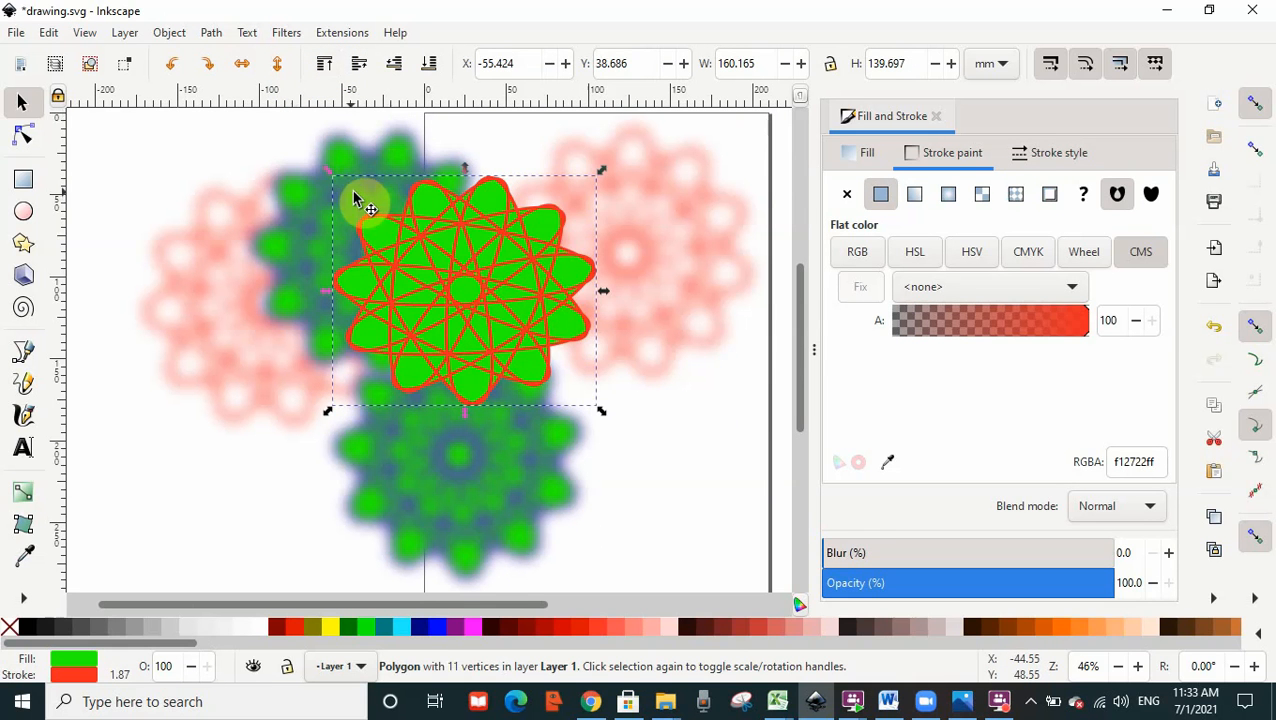
Move the pasted purple-stroked copy to about X -78.8, Y -22.8 mm and the unblurred polygon to about X -68.6, Y 64.4 mm
{"action": "mouse_move", "coordinate": [362, 196]}
{"action": "left_mouse_down"}
{"action": "mouse_move", "coordinate": [433, 165]}
{"action": "mouse_move", "coordinate": [418, 157]}
{"action": "left_mouse_up"}
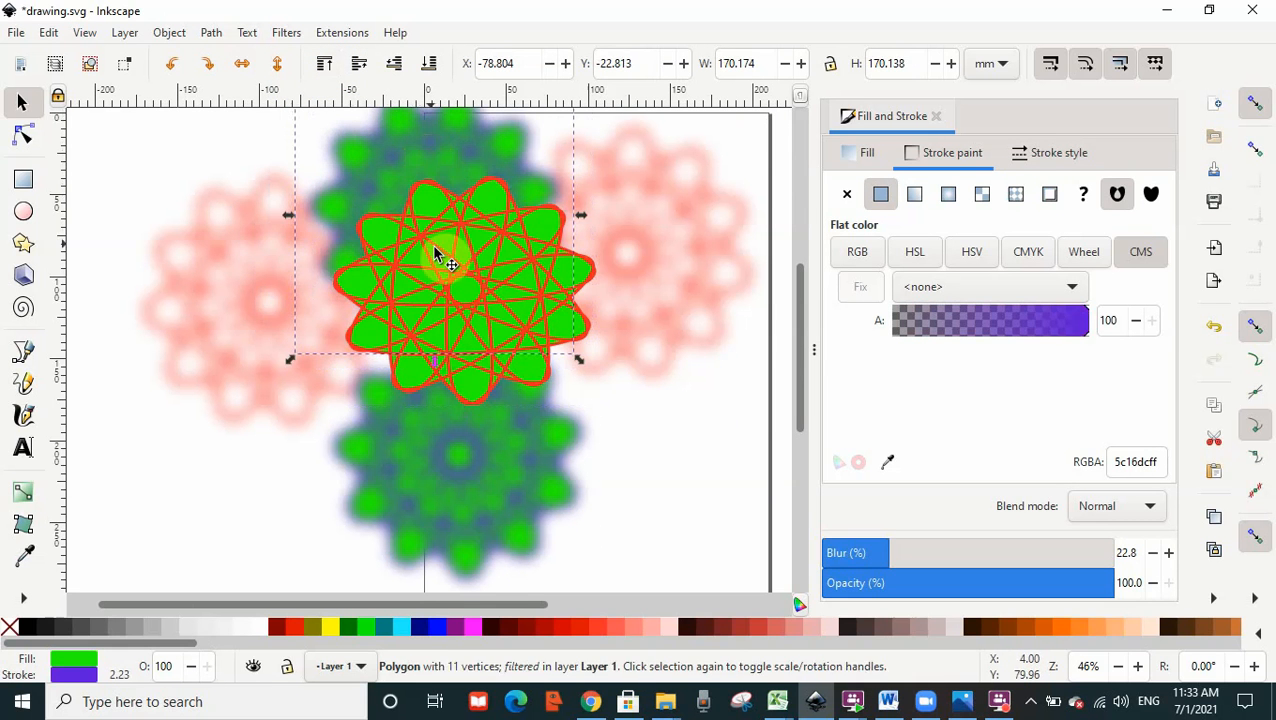
{"action": "left_click_drag", "start_coordinate": [441, 256], "coordinate": [419, 299]}
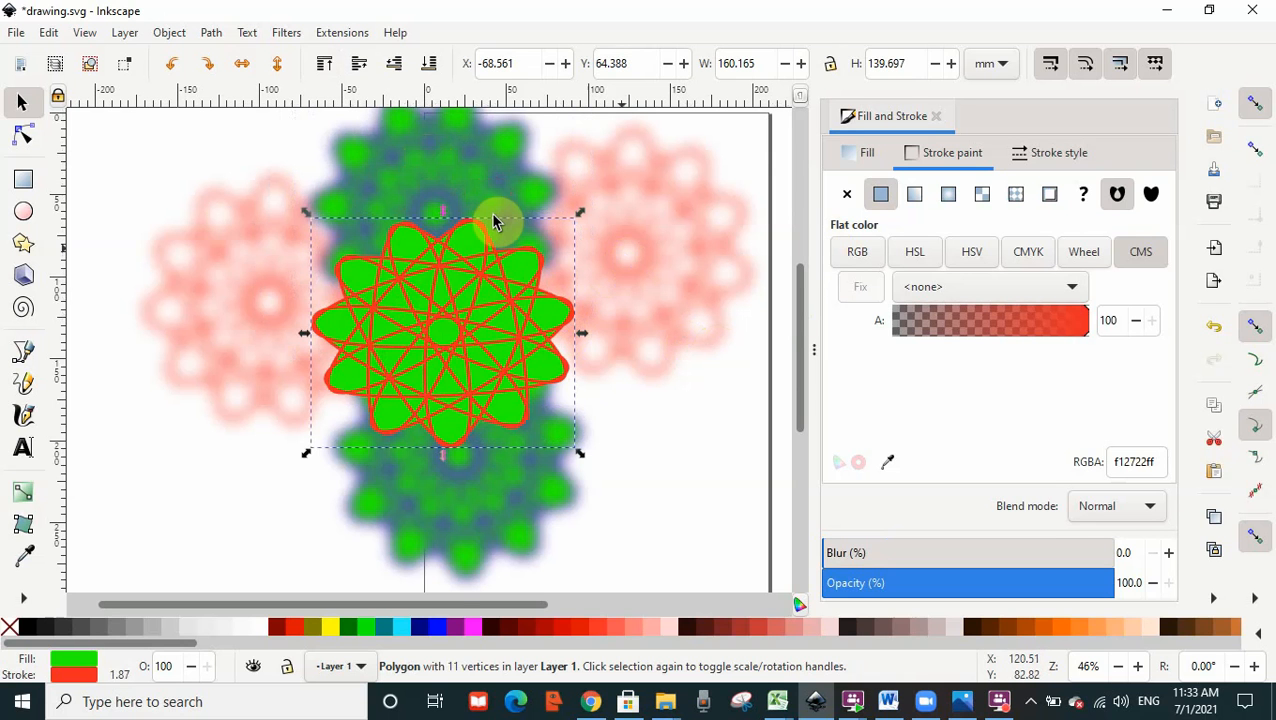
Change the central unblurred polygon's Rounded value to -8.070 with the Star/Polygon tool
{"action": "key", "text": "asterisk"}
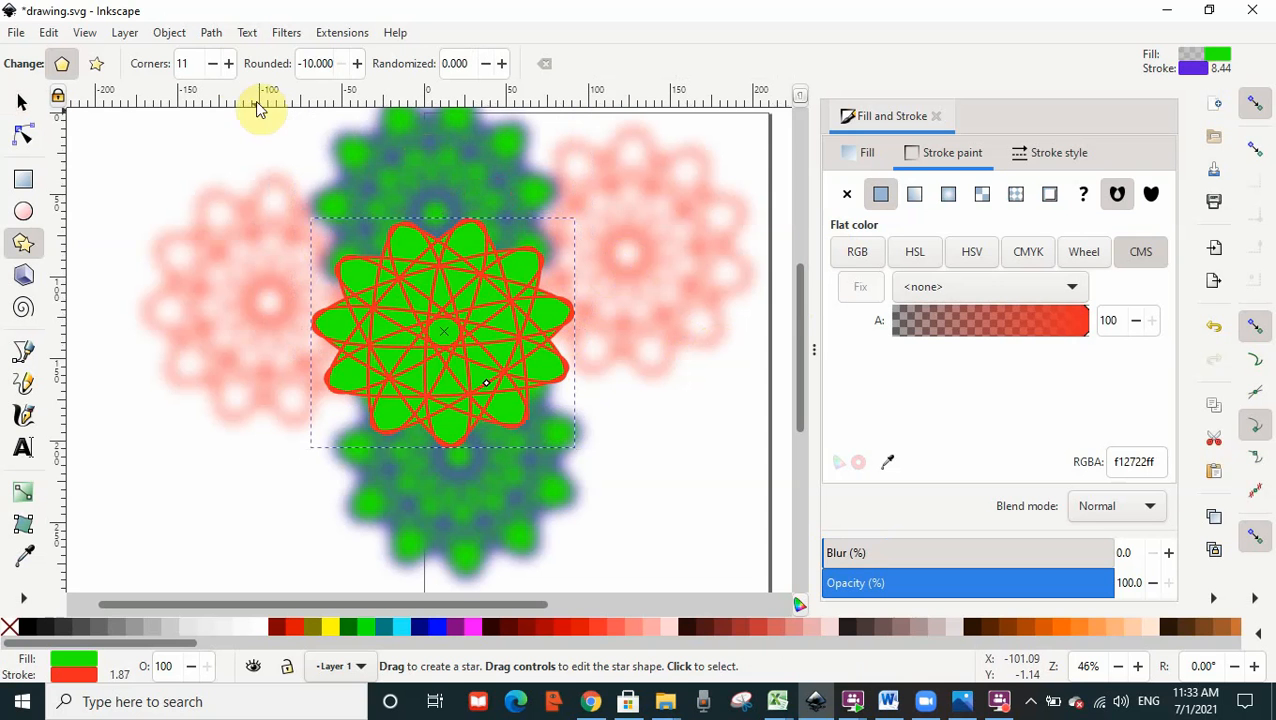
{"action": "left_click", "coordinate": [356, 64]}
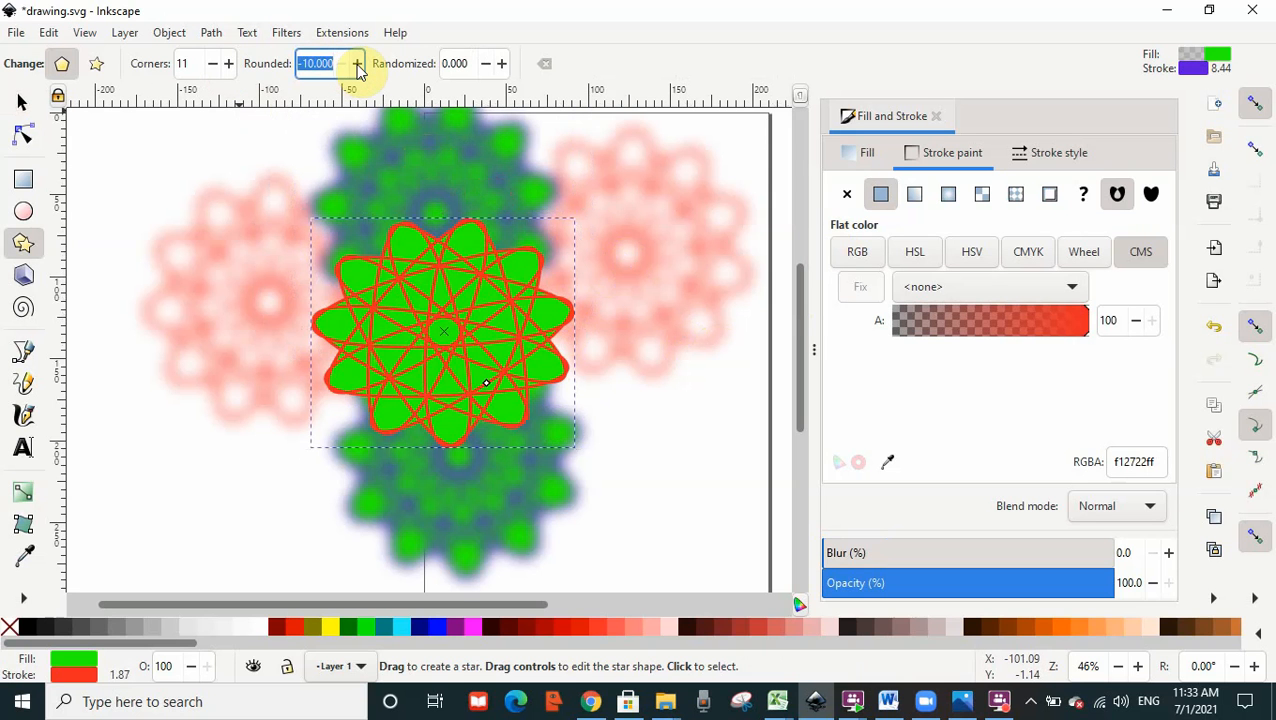
{"action": "left_click", "coordinate": [356, 64]}
{"action": "left_click", "coordinate": [356, 64]}
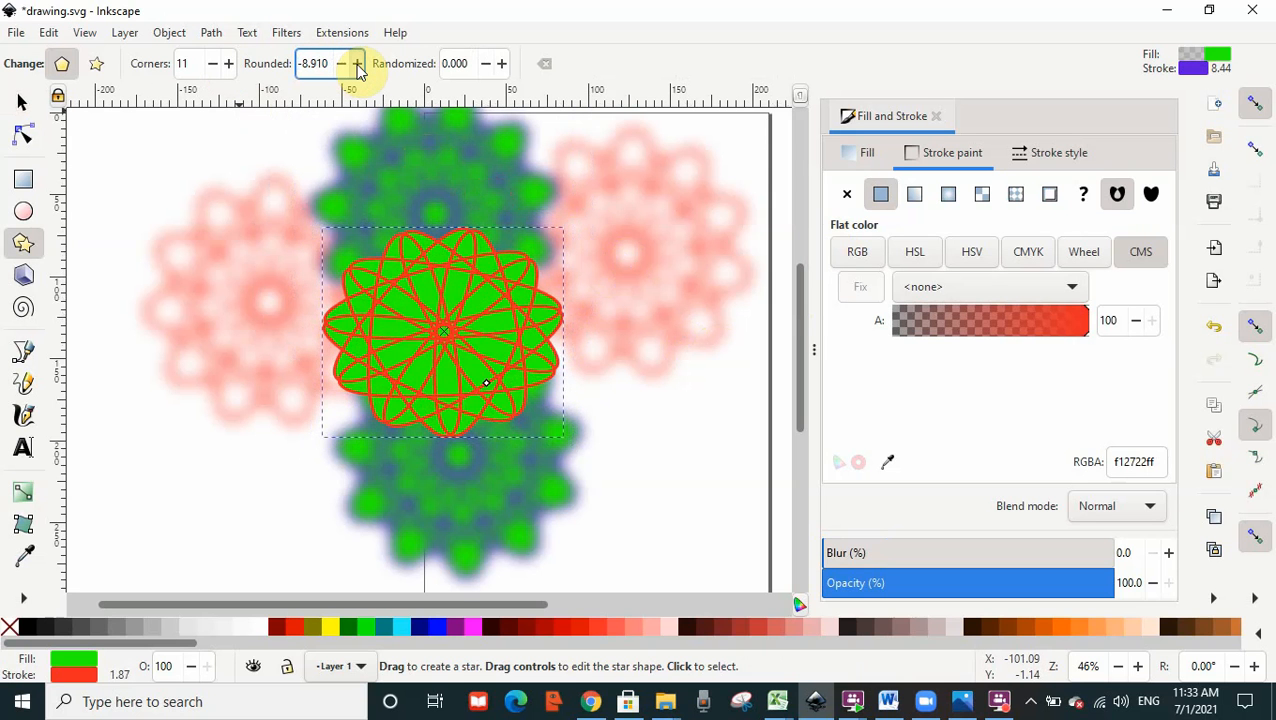
{"action": "left_click", "coordinate": [356, 64]}
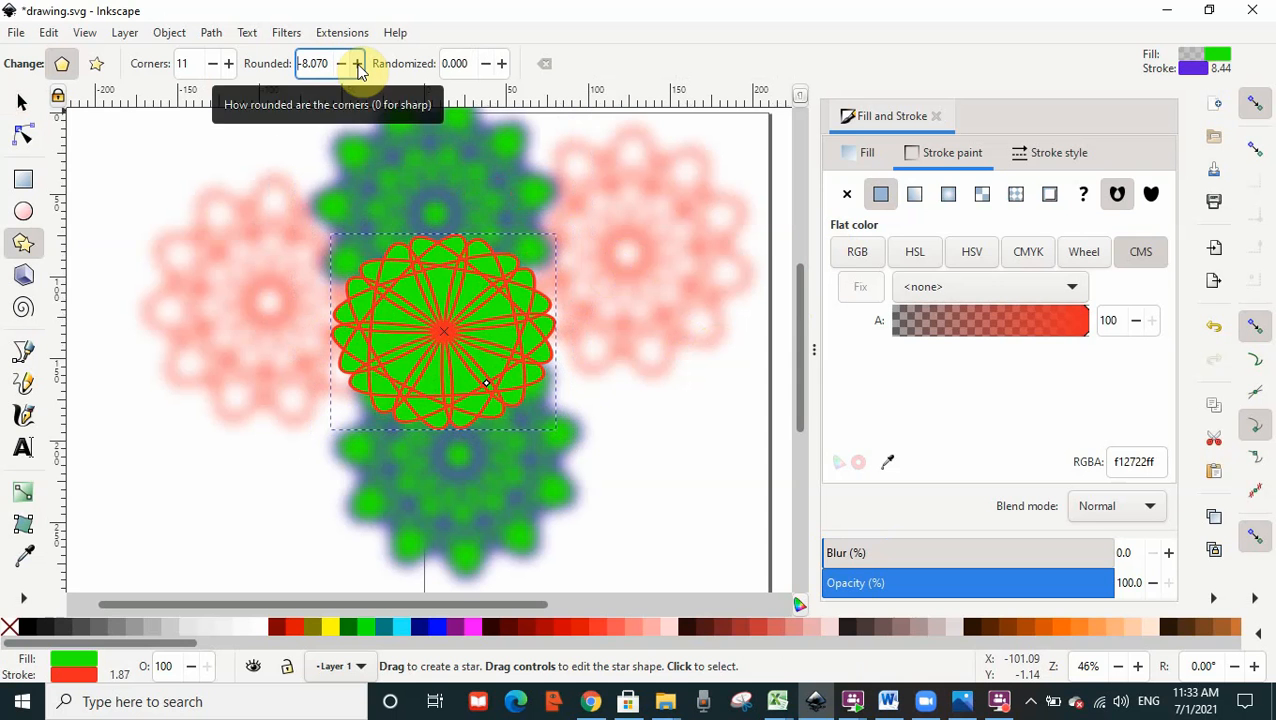
Raise the central green polygon's Rounded value to -5.320
{"action": "left_click", "coordinate": [356, 64]}
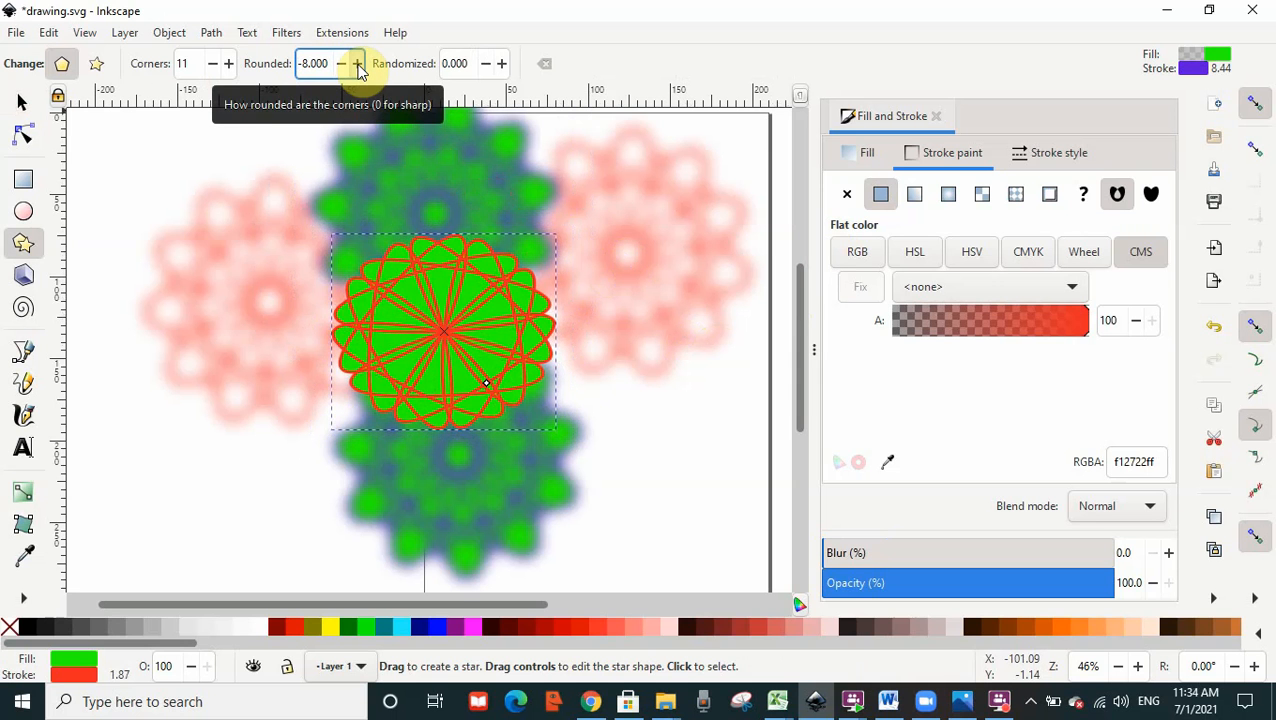
{"action": "left_click", "coordinate": [356, 64]}
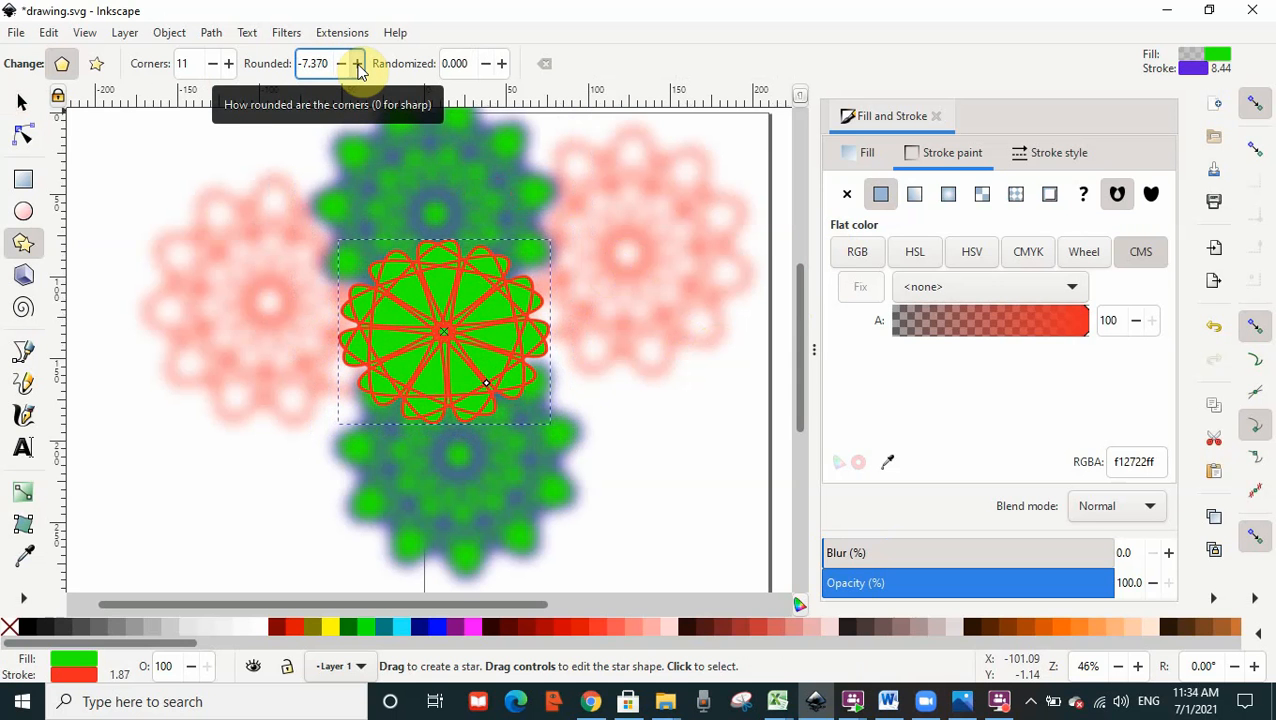
{"action": "left_click", "coordinate": [356, 64]}
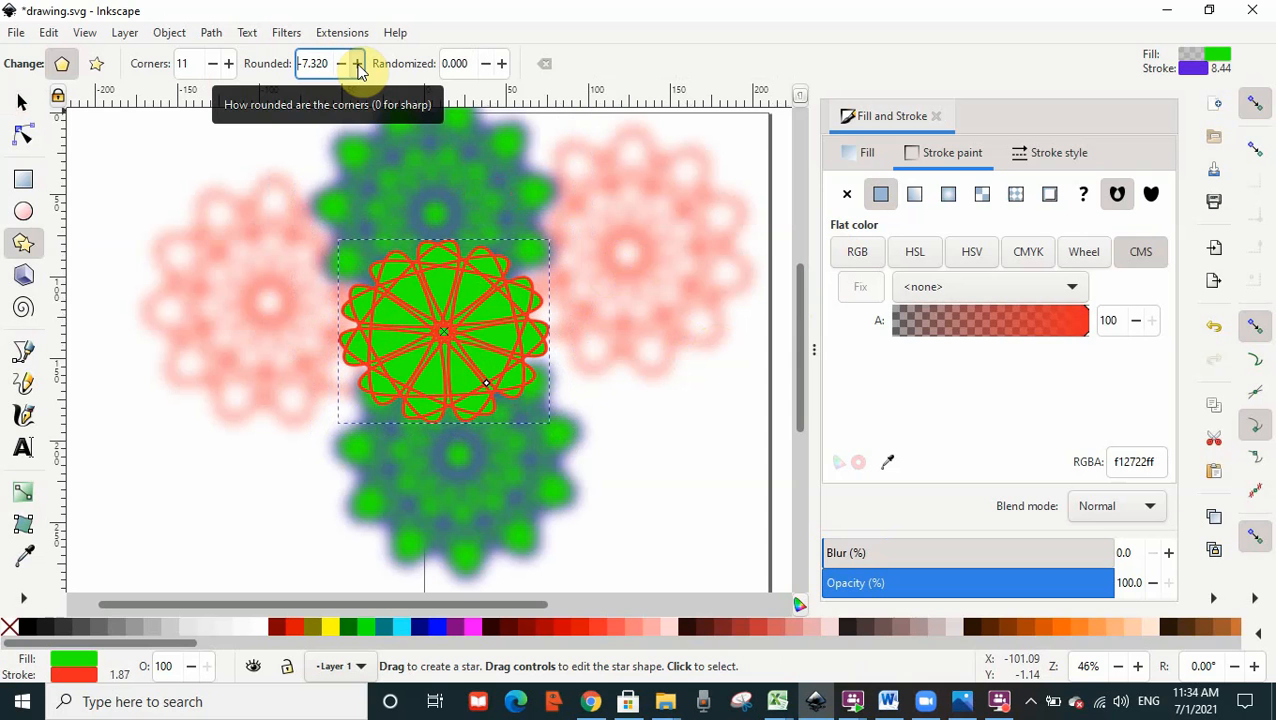
{"action": "left_click", "coordinate": [356, 64]}
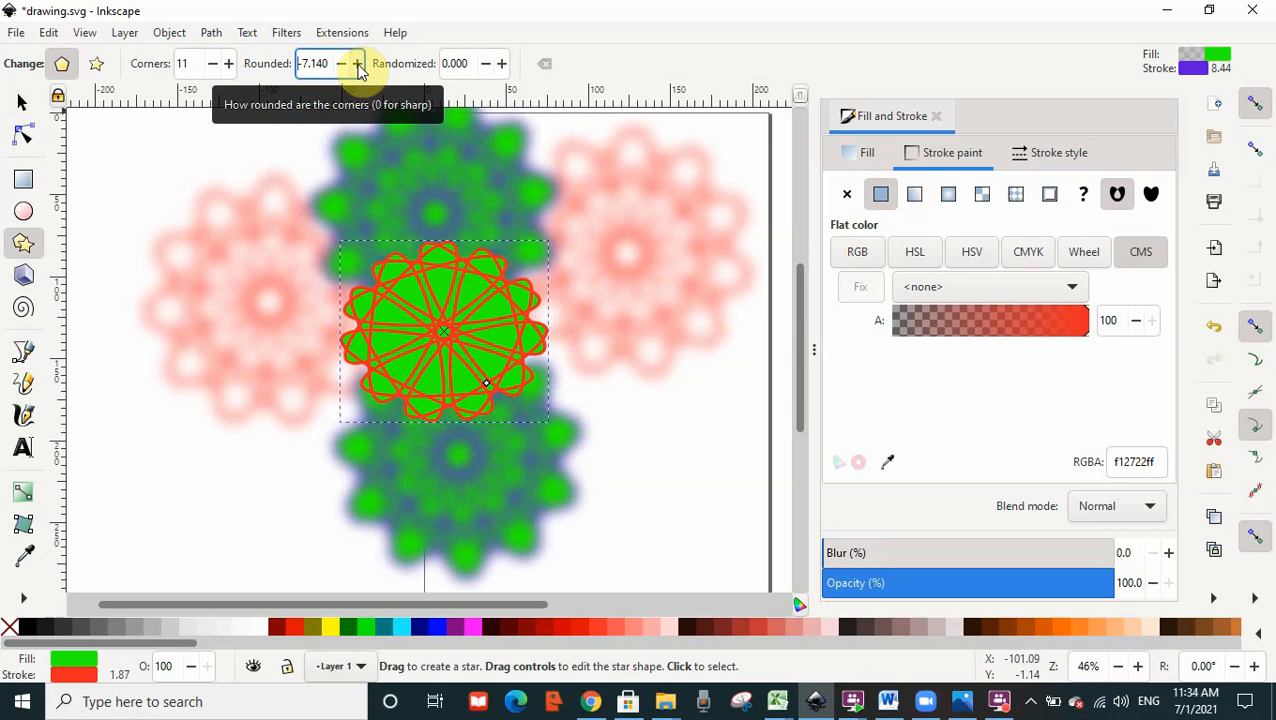
{"action": "left_click", "coordinate": [356, 64]}
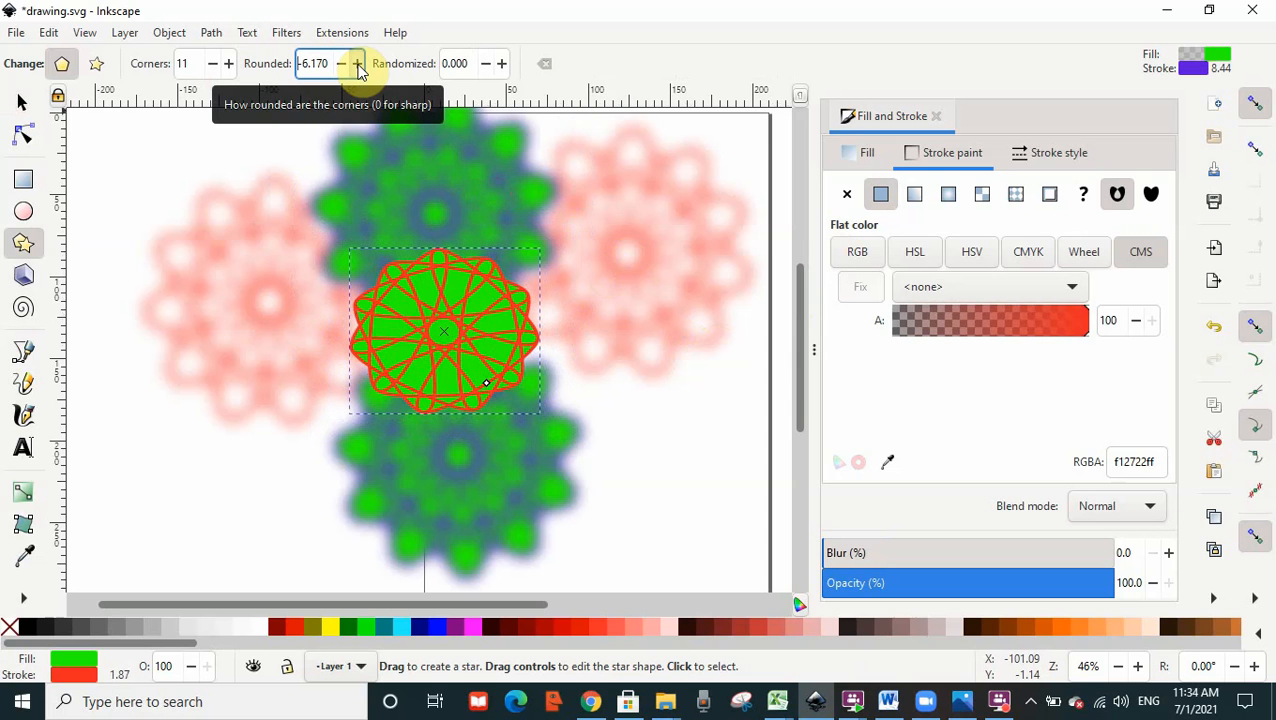
{"action": "left_click", "coordinate": [356, 64]}
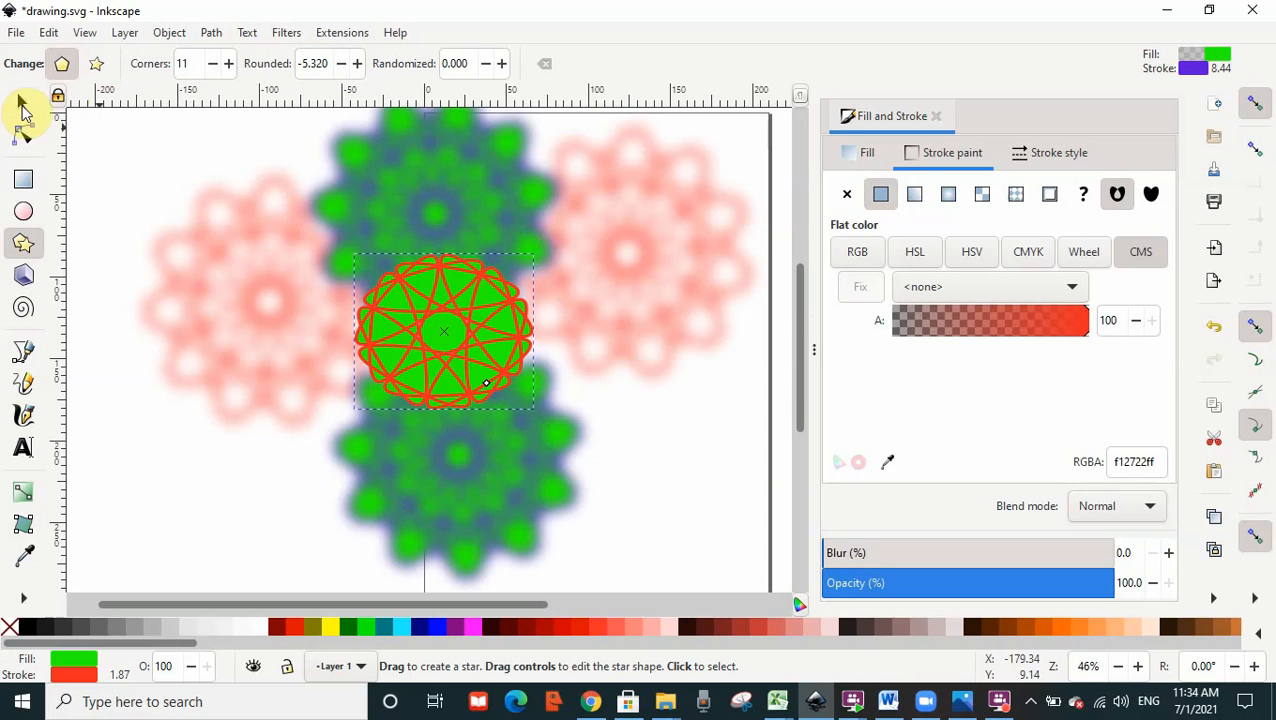
Enlarge the central green polygon to about 148.2 by 139.1 mm and move it to about X -58.3, Y 47.1 mm
{"action": "left_click", "coordinate": [22, 104]}
{"action": "left_click", "coordinate": [412, 315]}
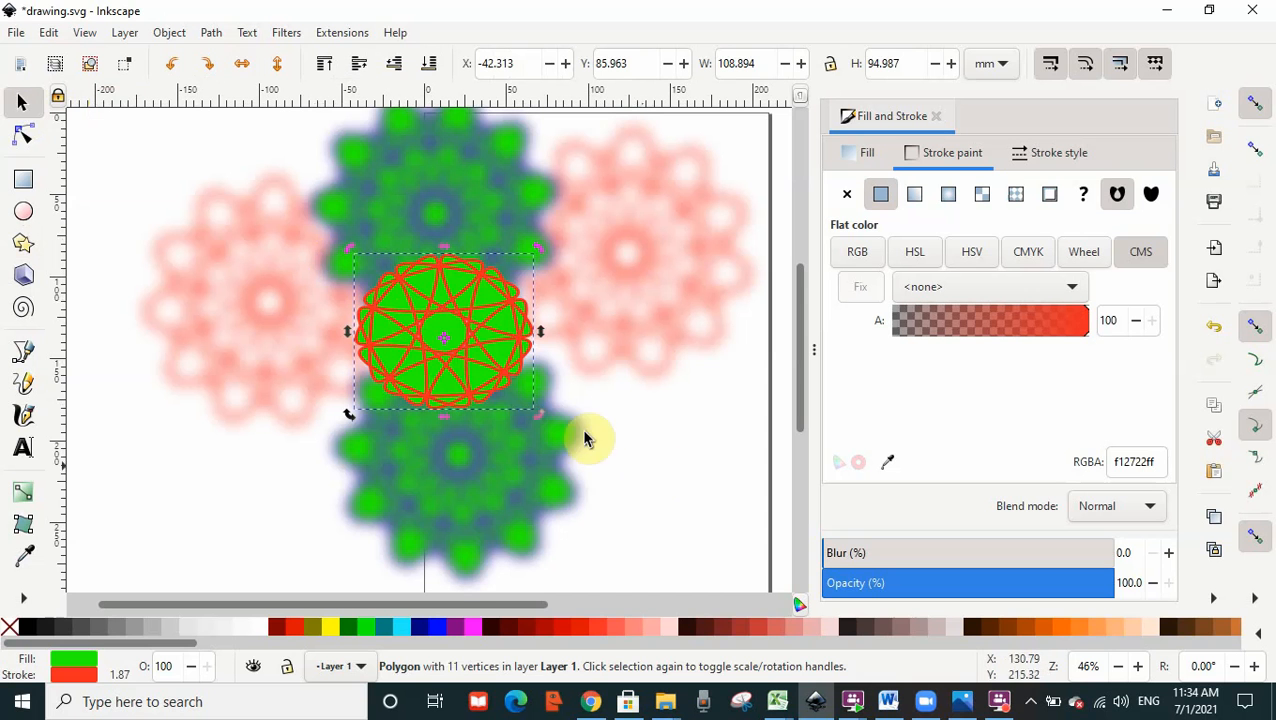
{"action": "left_click", "coordinate": [510, 385]}
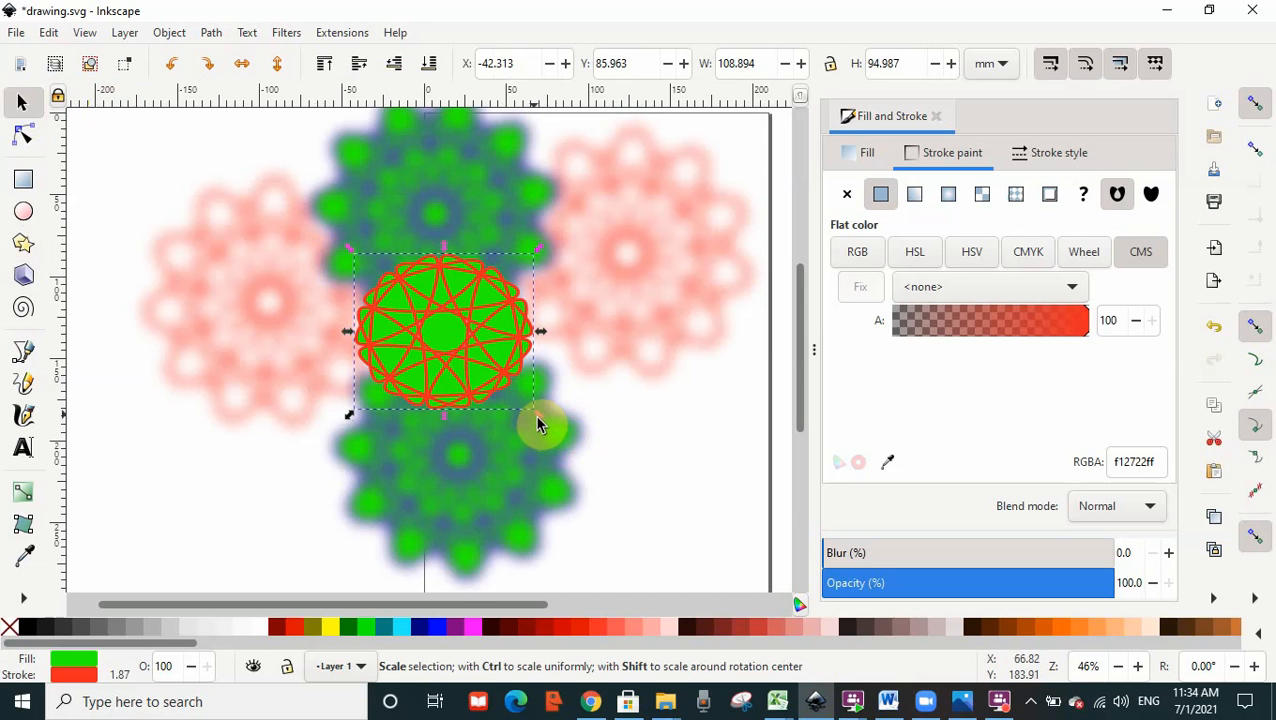
{"action": "left_click_drag", "start_coordinate": [541, 428], "coordinate": [595, 487]}
{"action": "left_click_drag", "start_coordinate": [462, 357], "coordinate": [437, 320]}
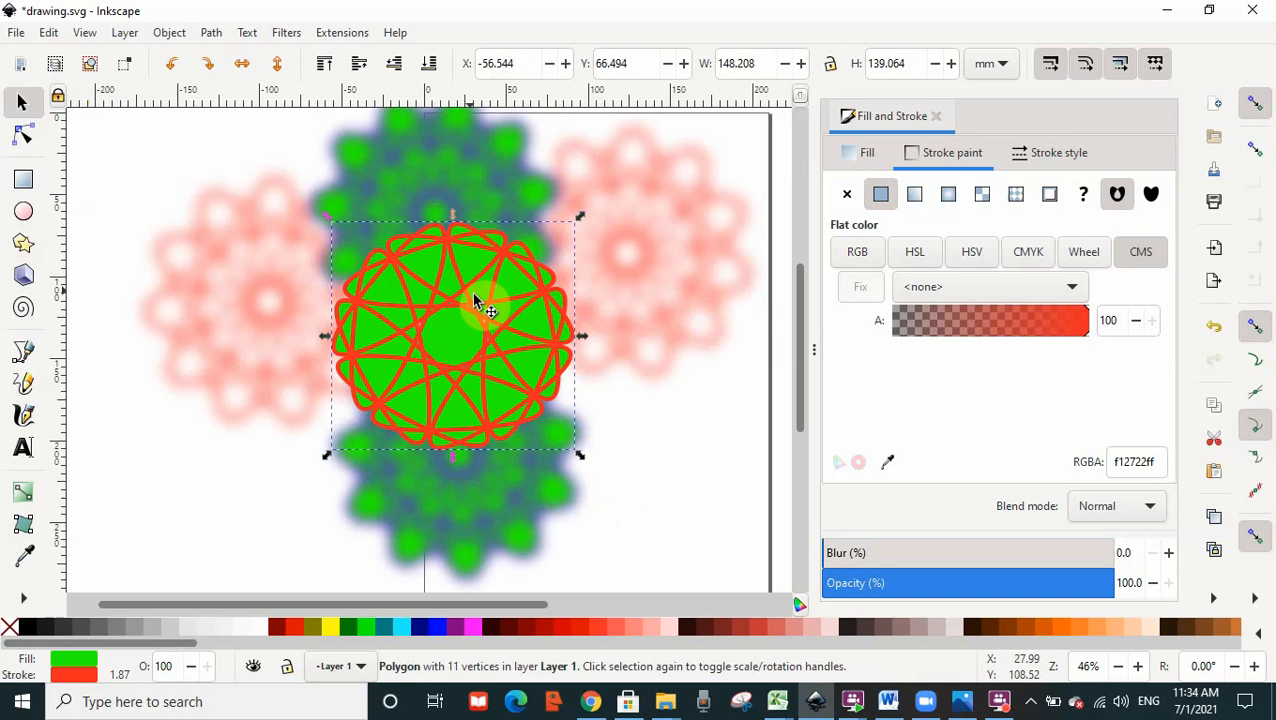
{"action": "left_click_drag", "start_coordinate": [484, 325], "coordinate": [464, 286]}
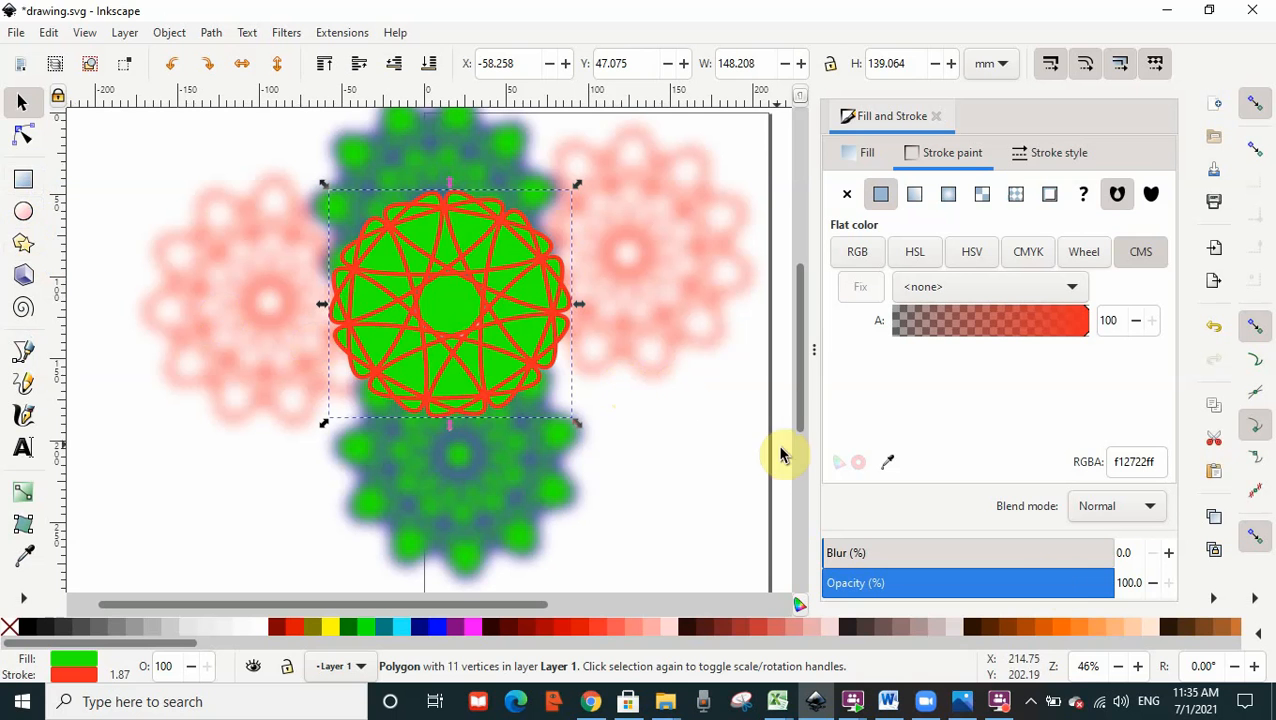
{"action": "mouse_move", "coordinate": [1015, 695]}
{"action": "left_click", "coordinate": [991, 673]}
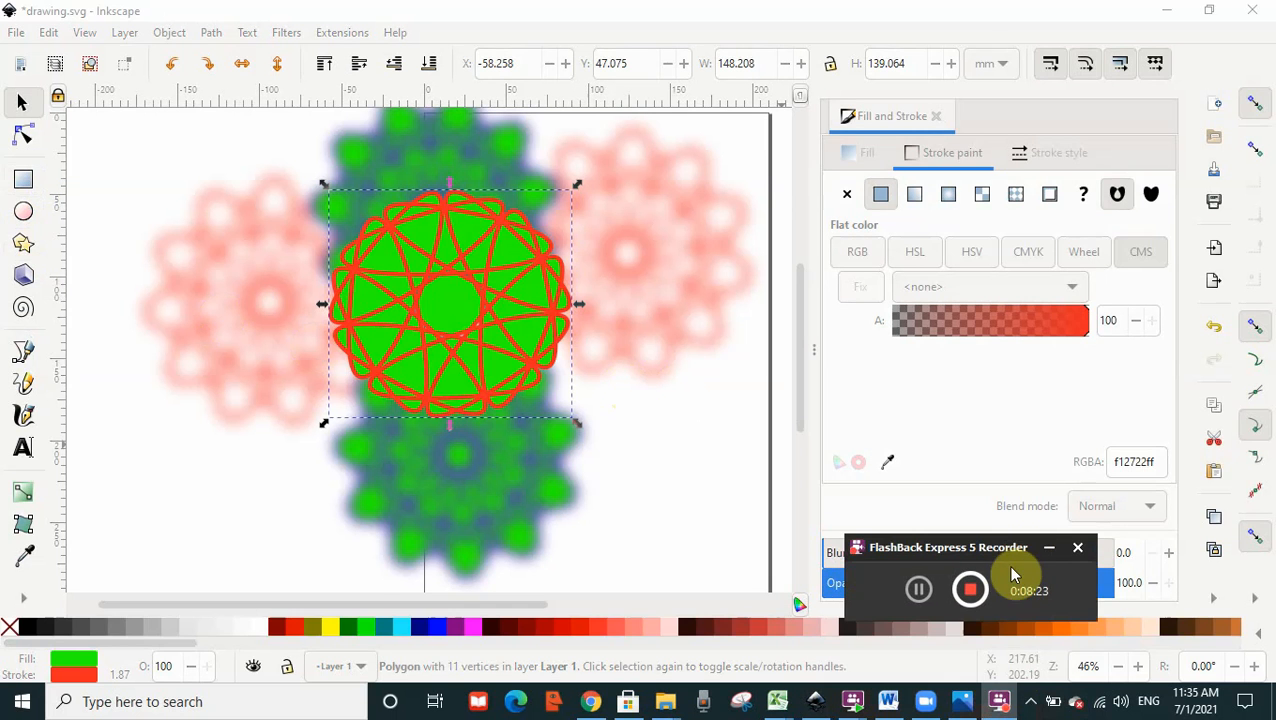